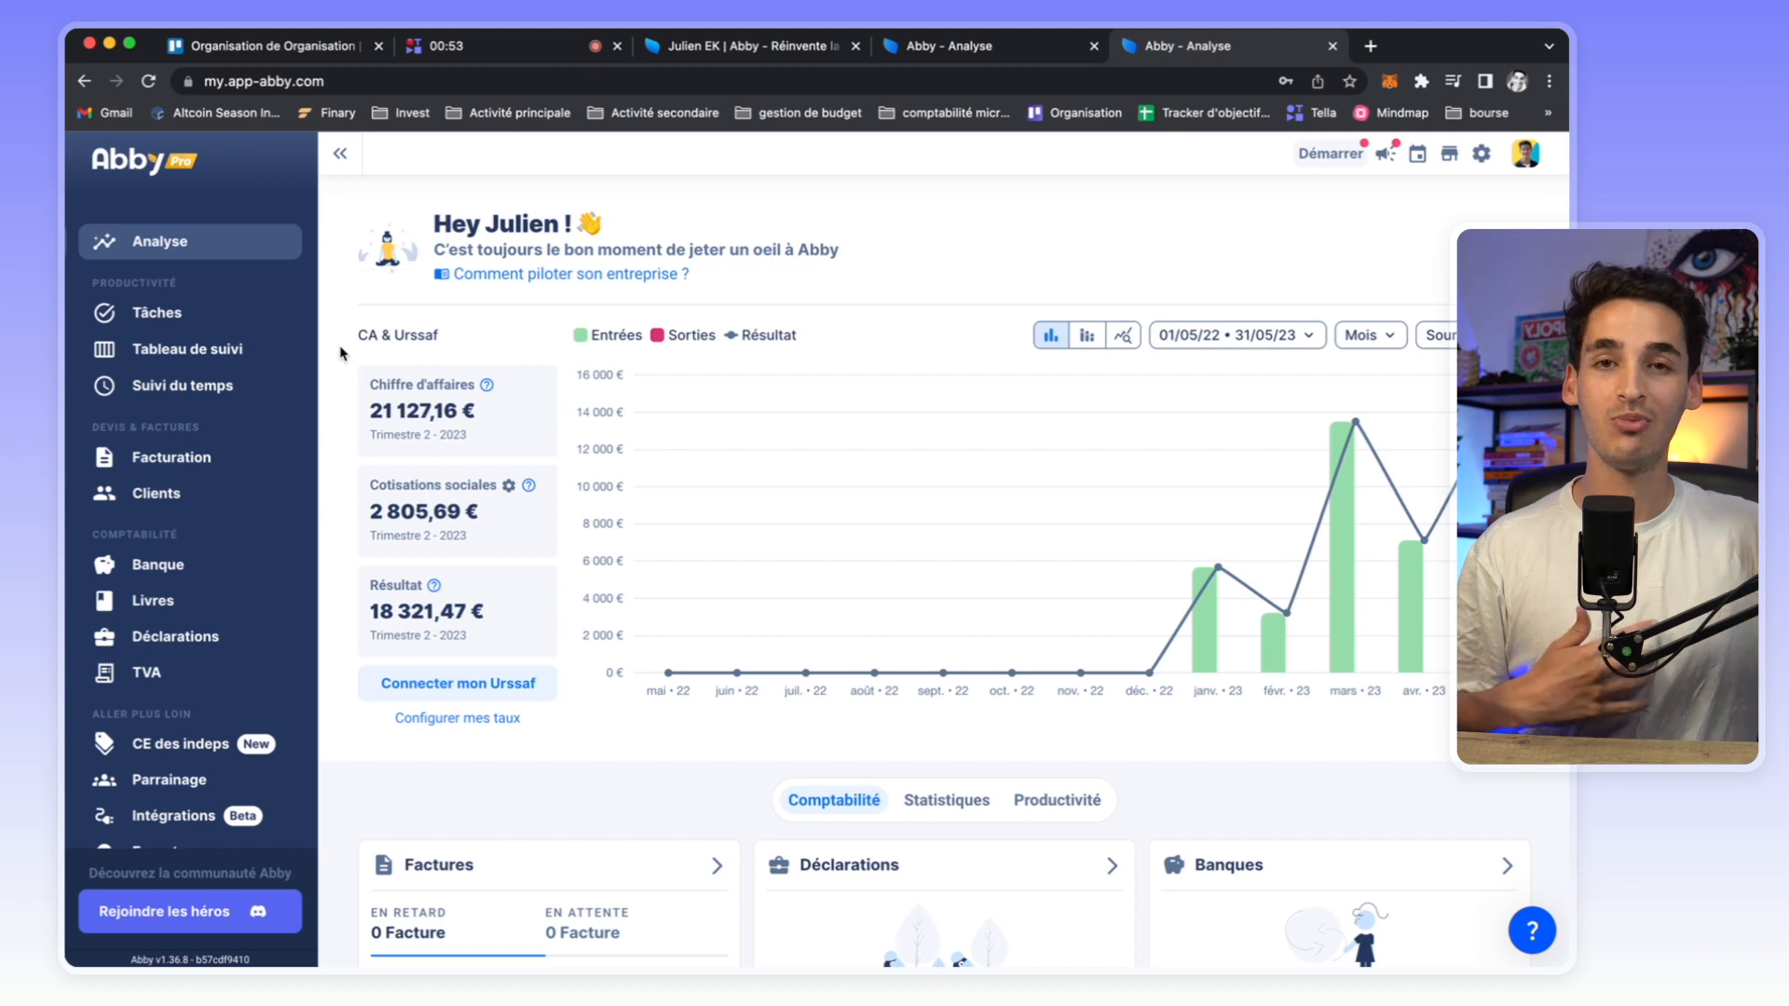
Open the Abby pricing page from the partner page and examine the Basique, Start, Pro and Business plans' annual prices and features.
left_click(687, 46)
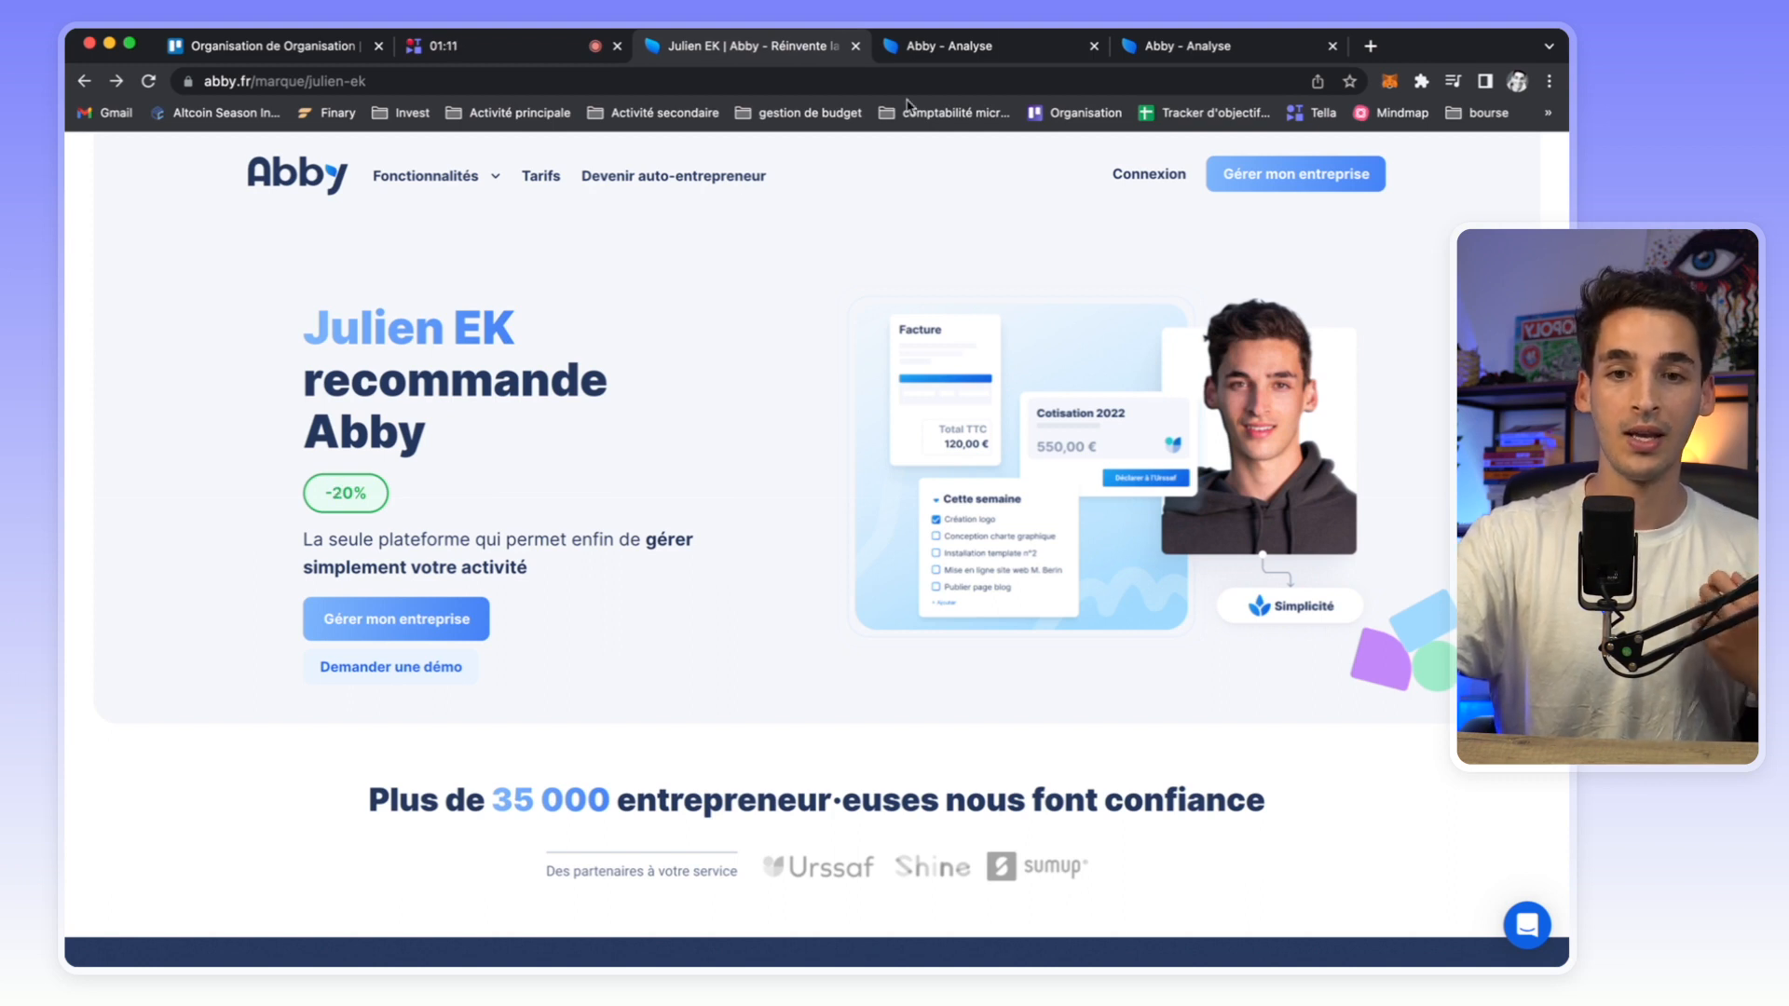
left_click(1166, 46)
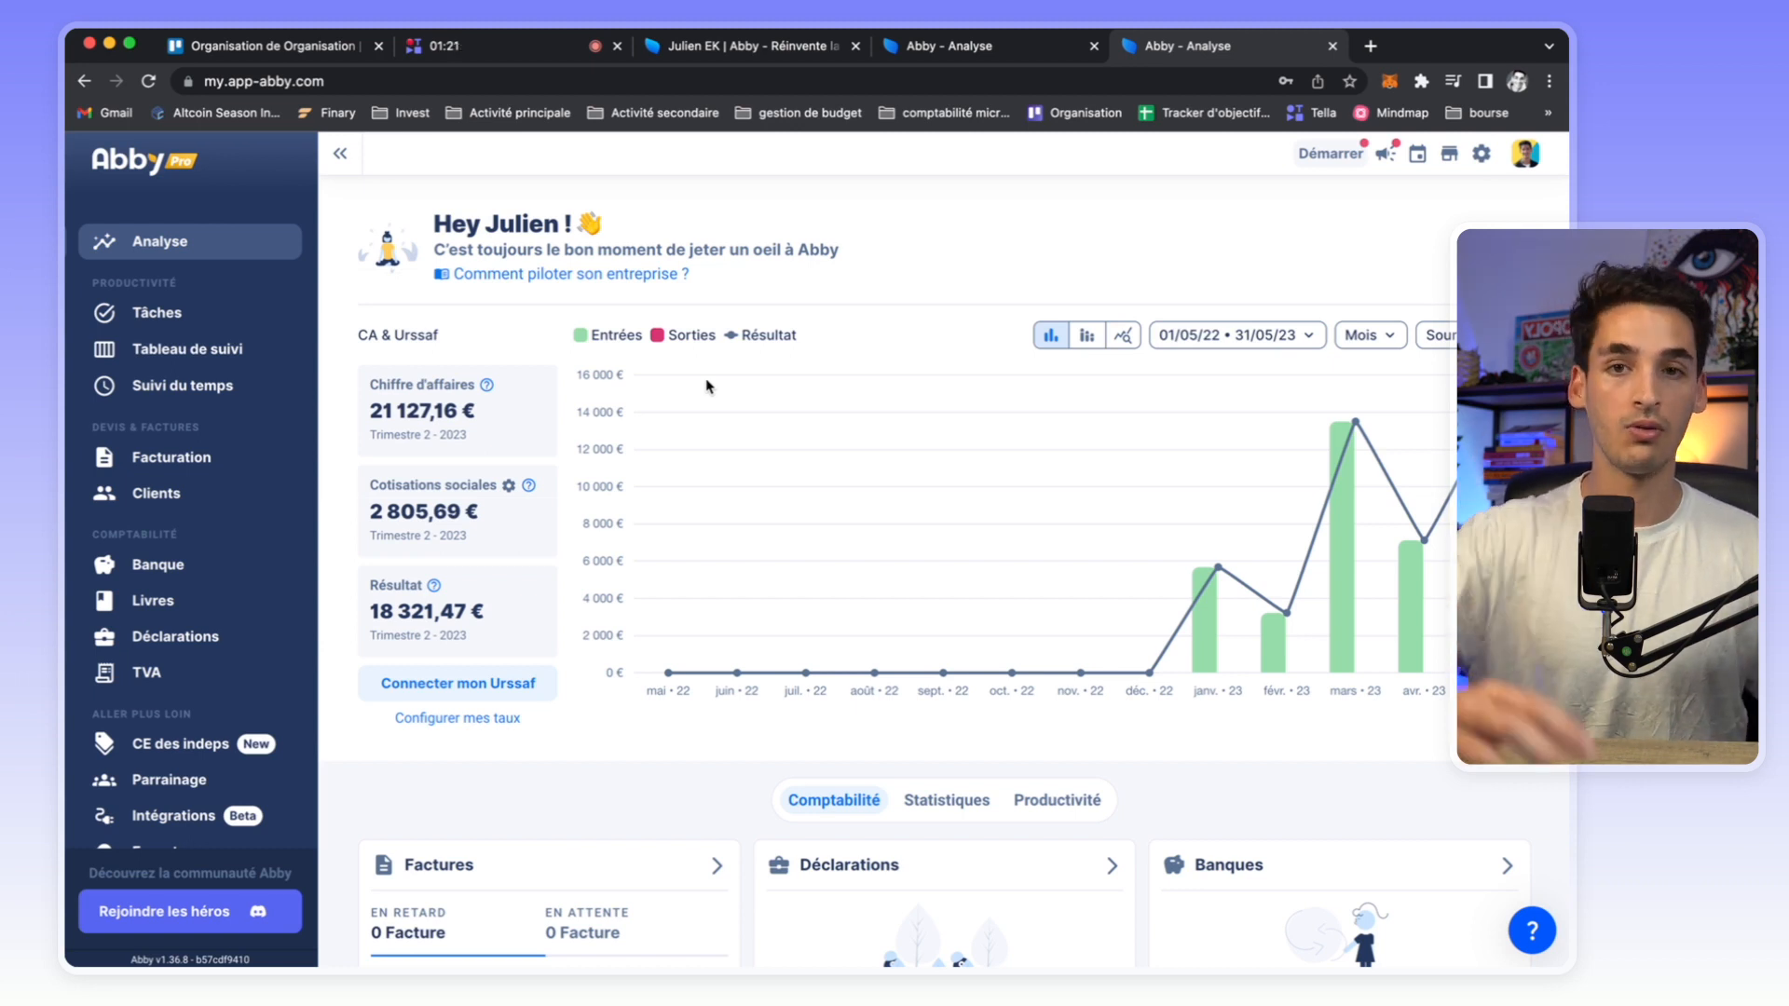
left_click(710, 54)
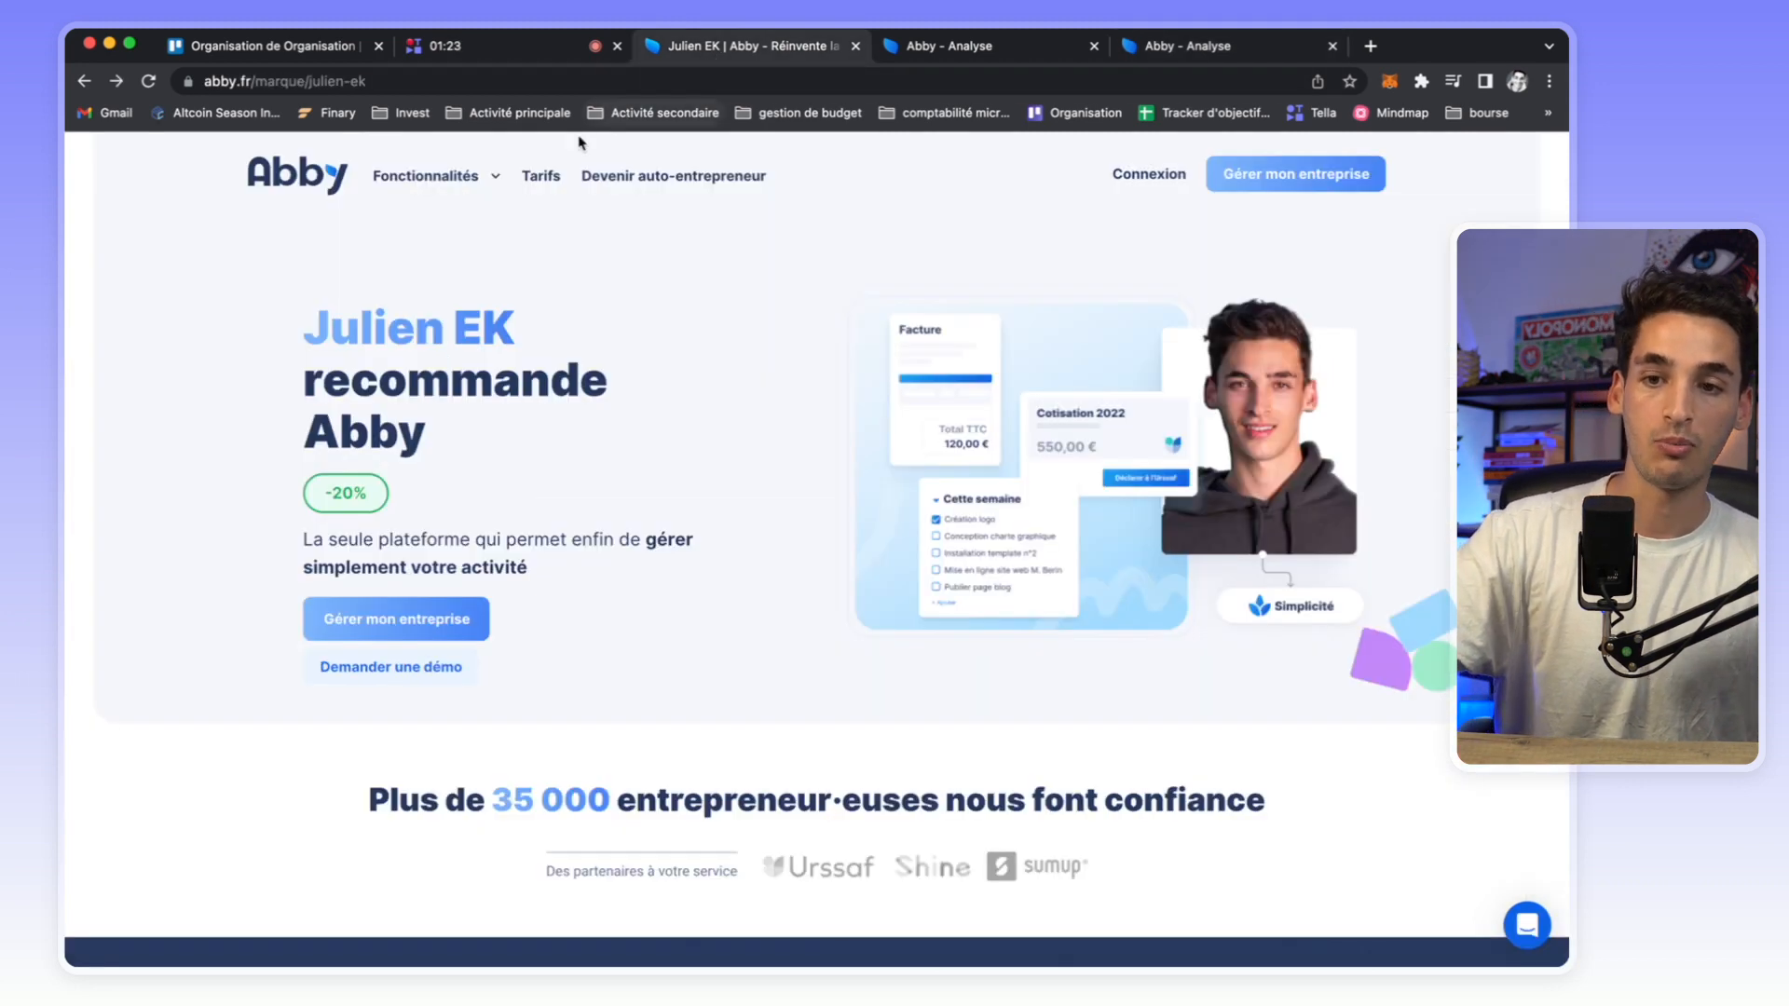
left_click(538, 175)
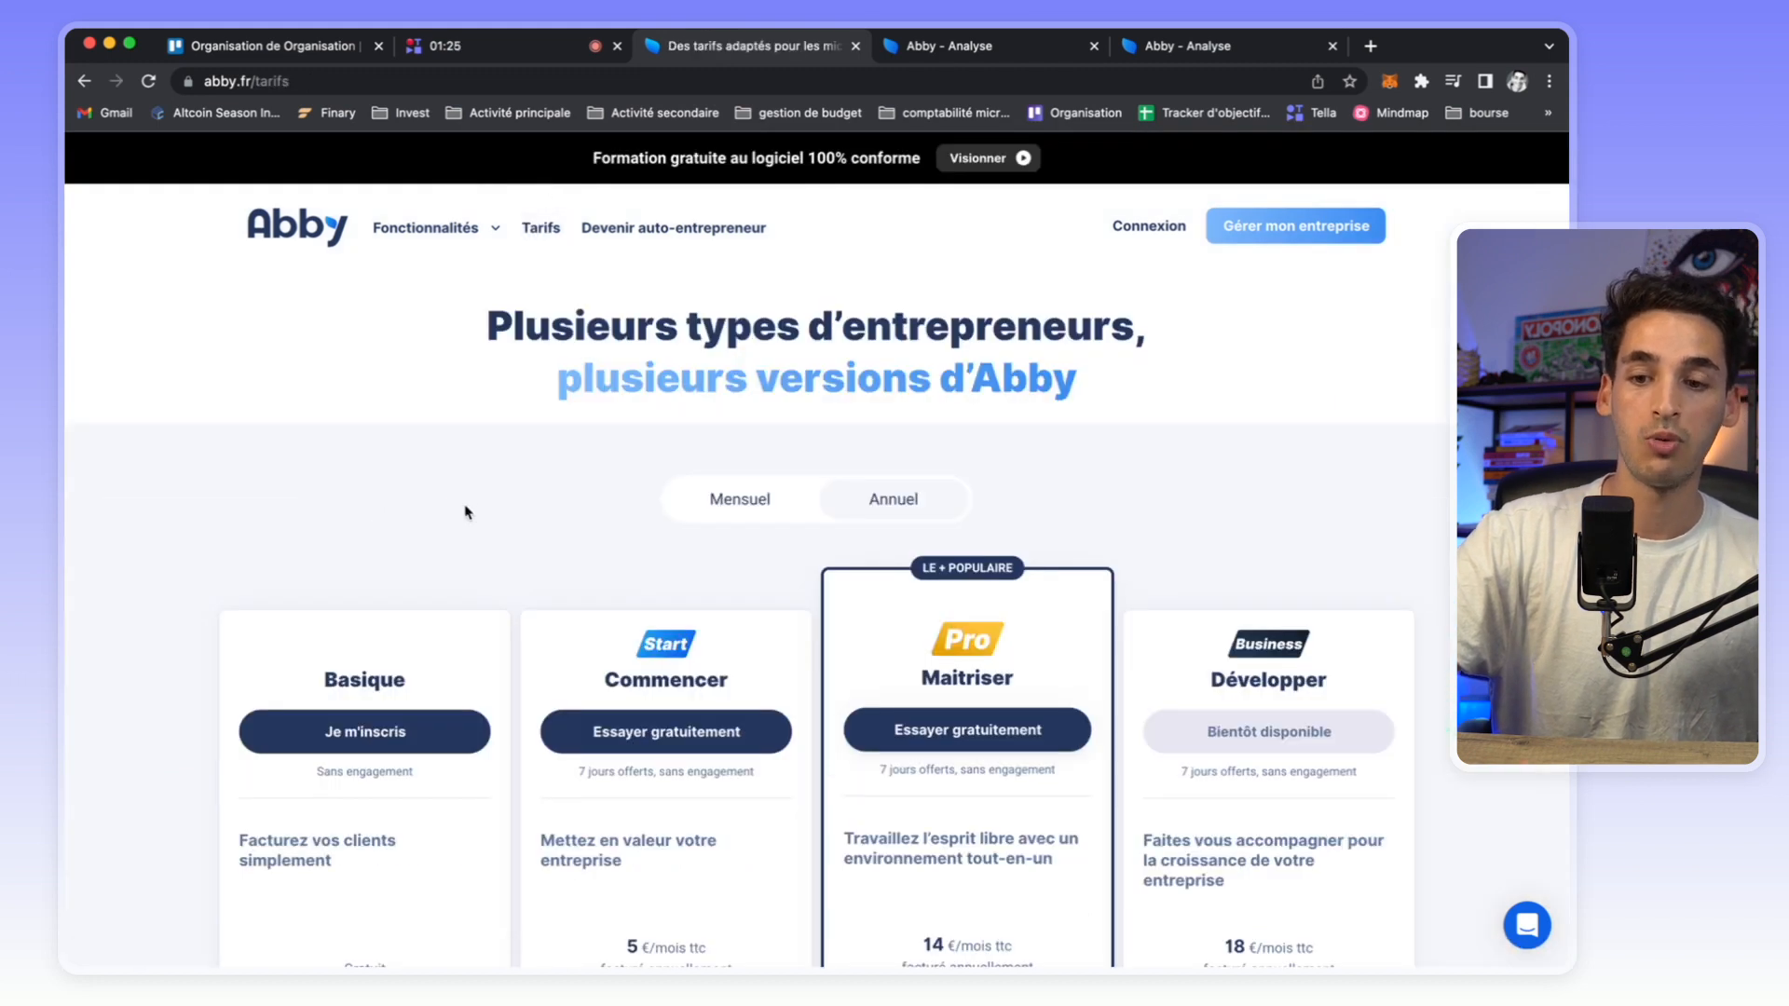
scroll(466, 512, "down", 3)
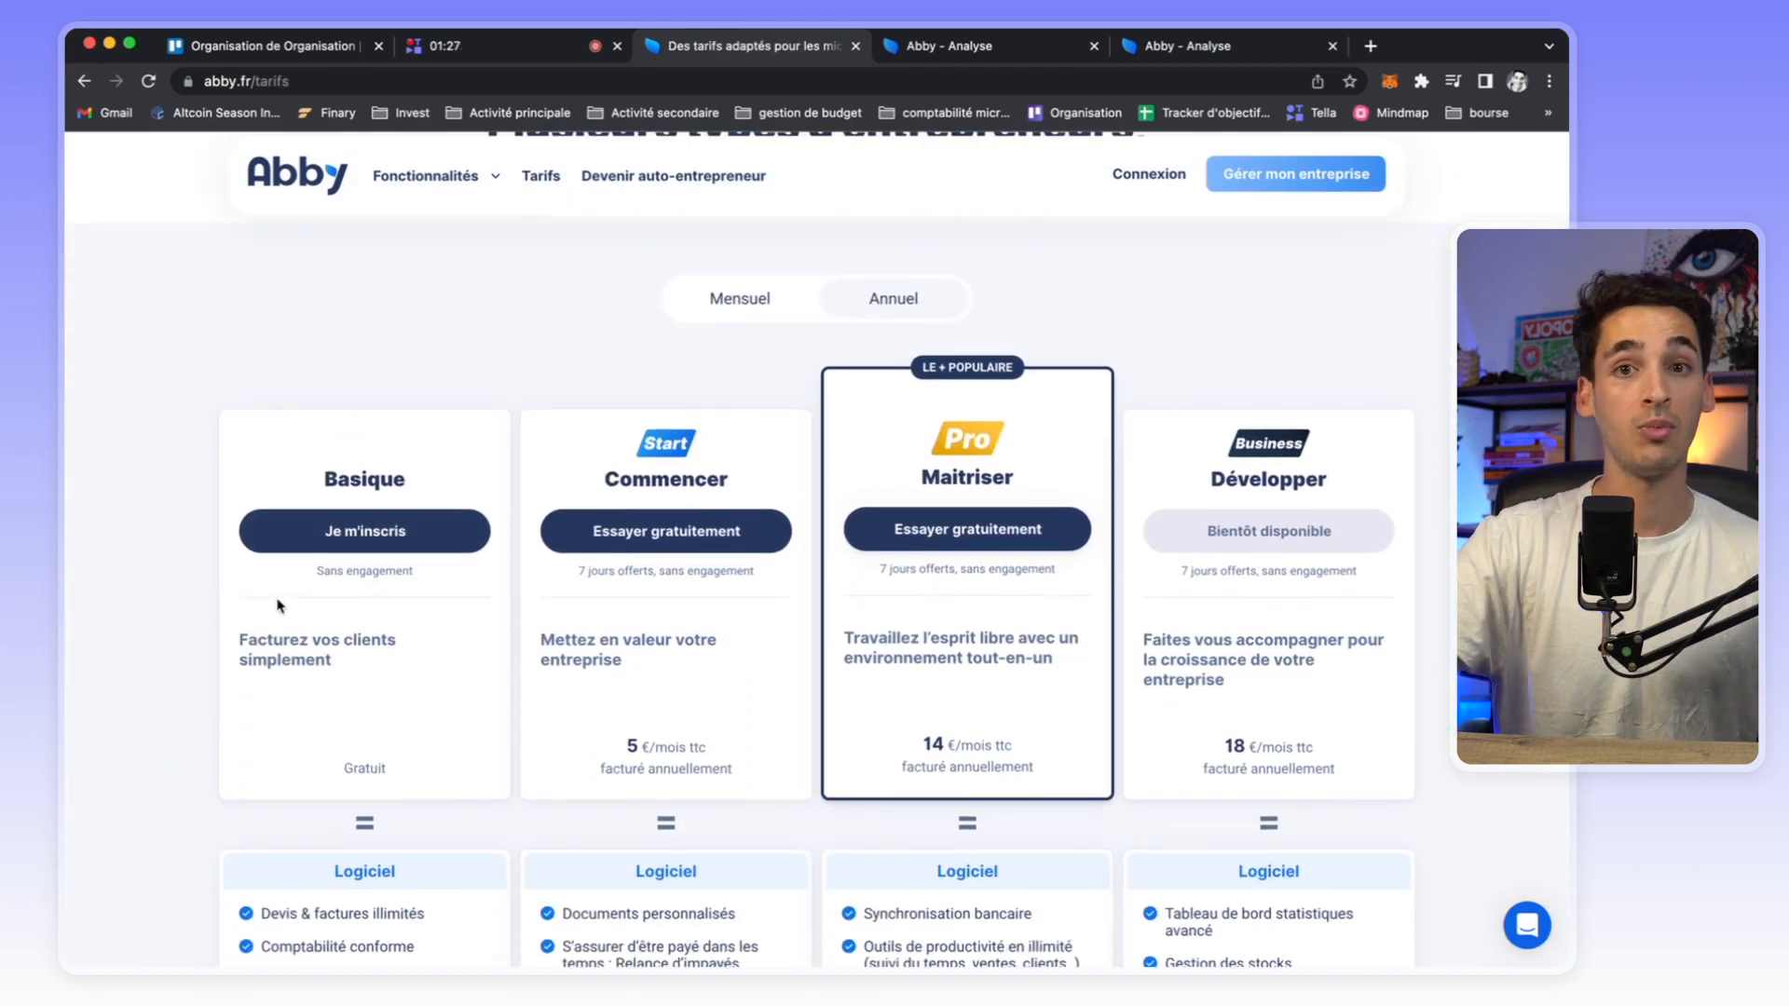
scroll(277, 607, "down", 2)
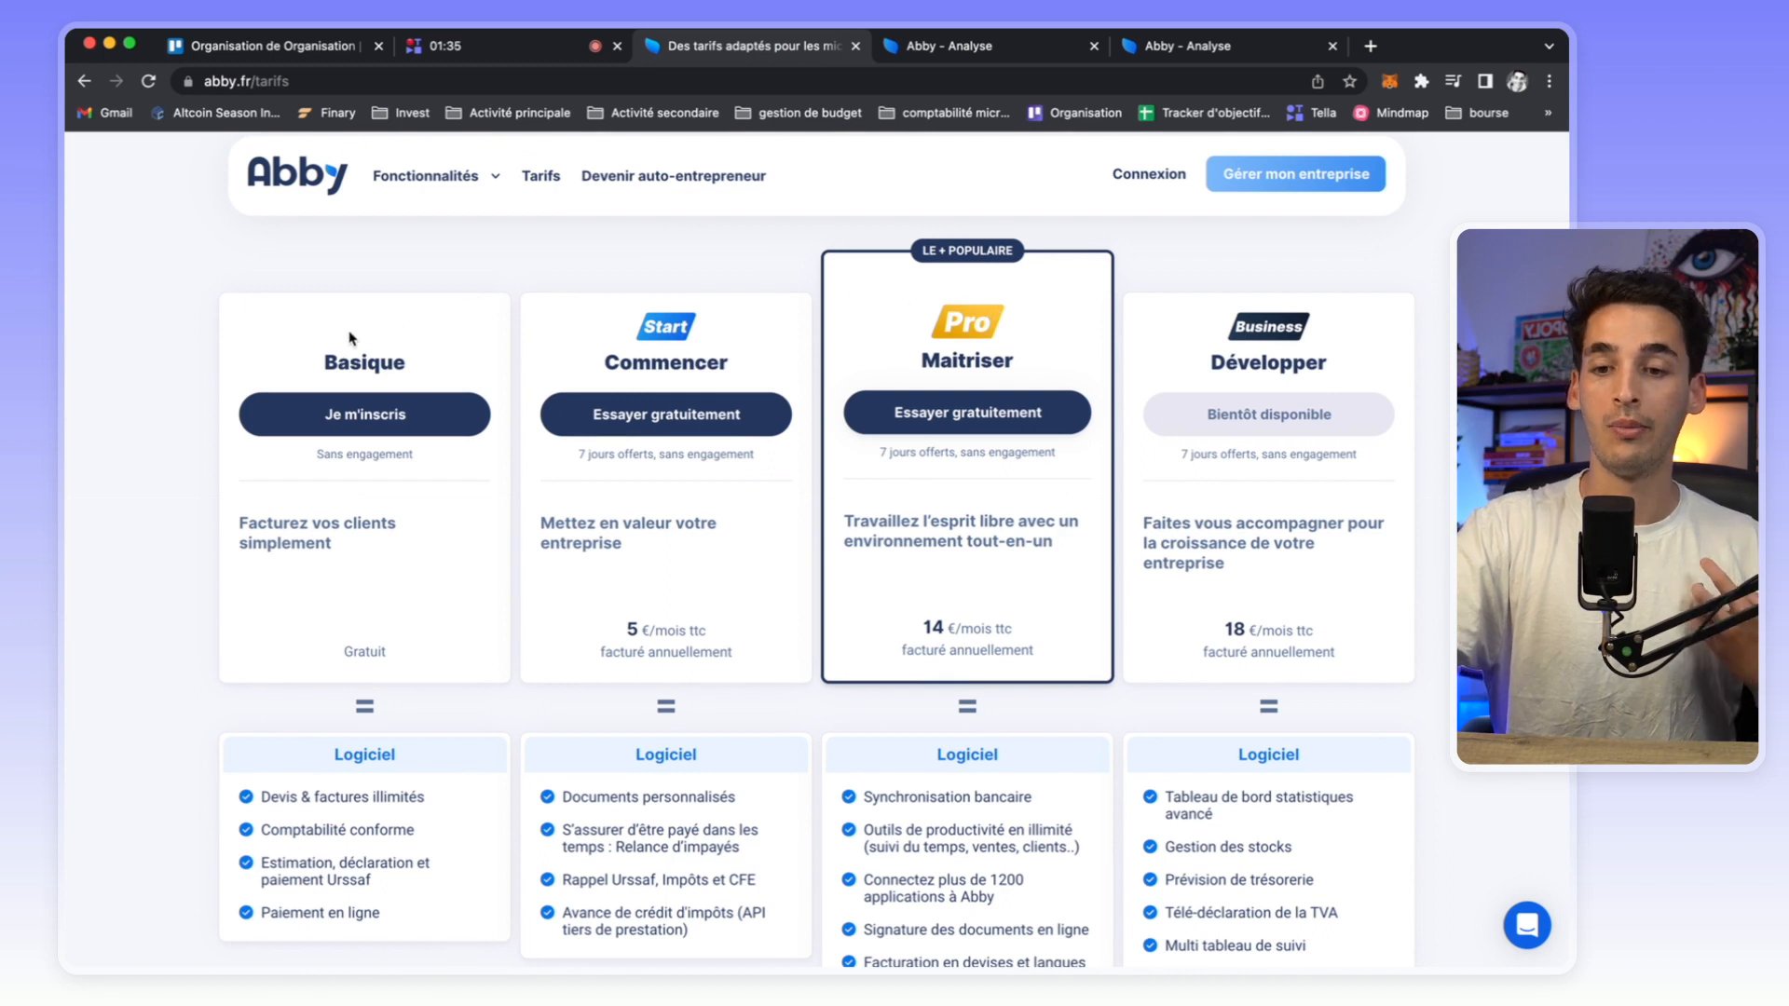
scroll(314, 515, "down", 2)
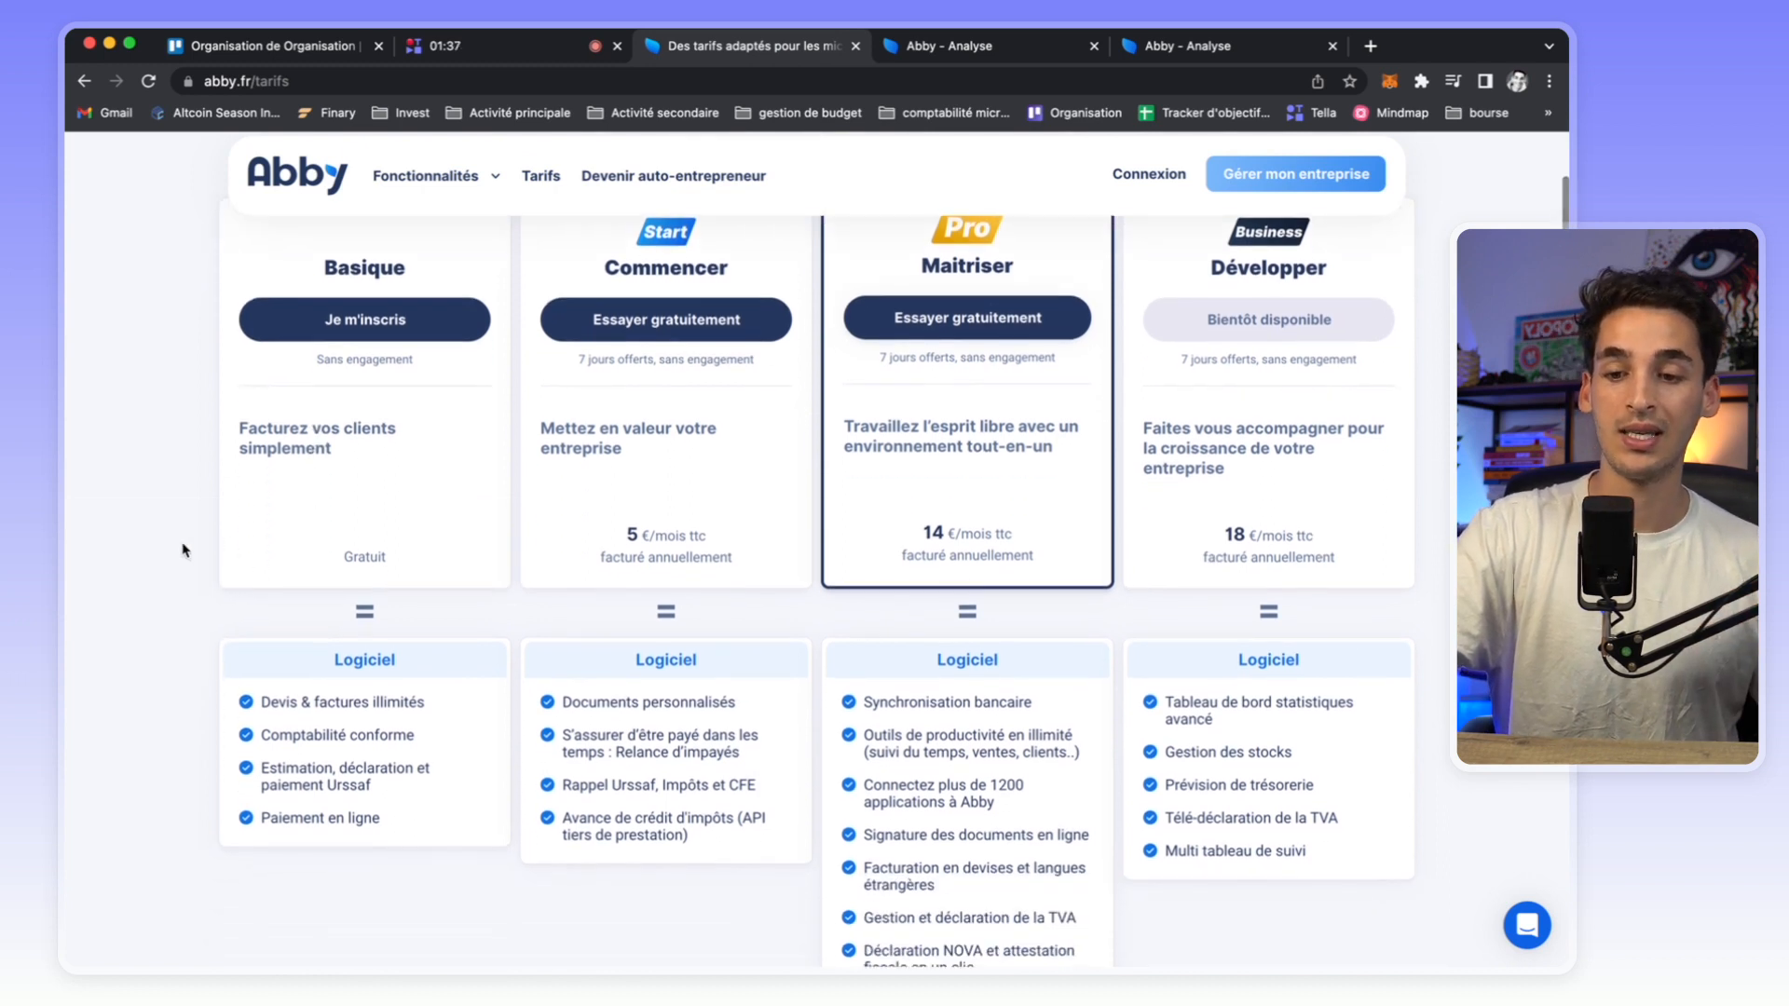
scroll(226, 551, "up", 1)
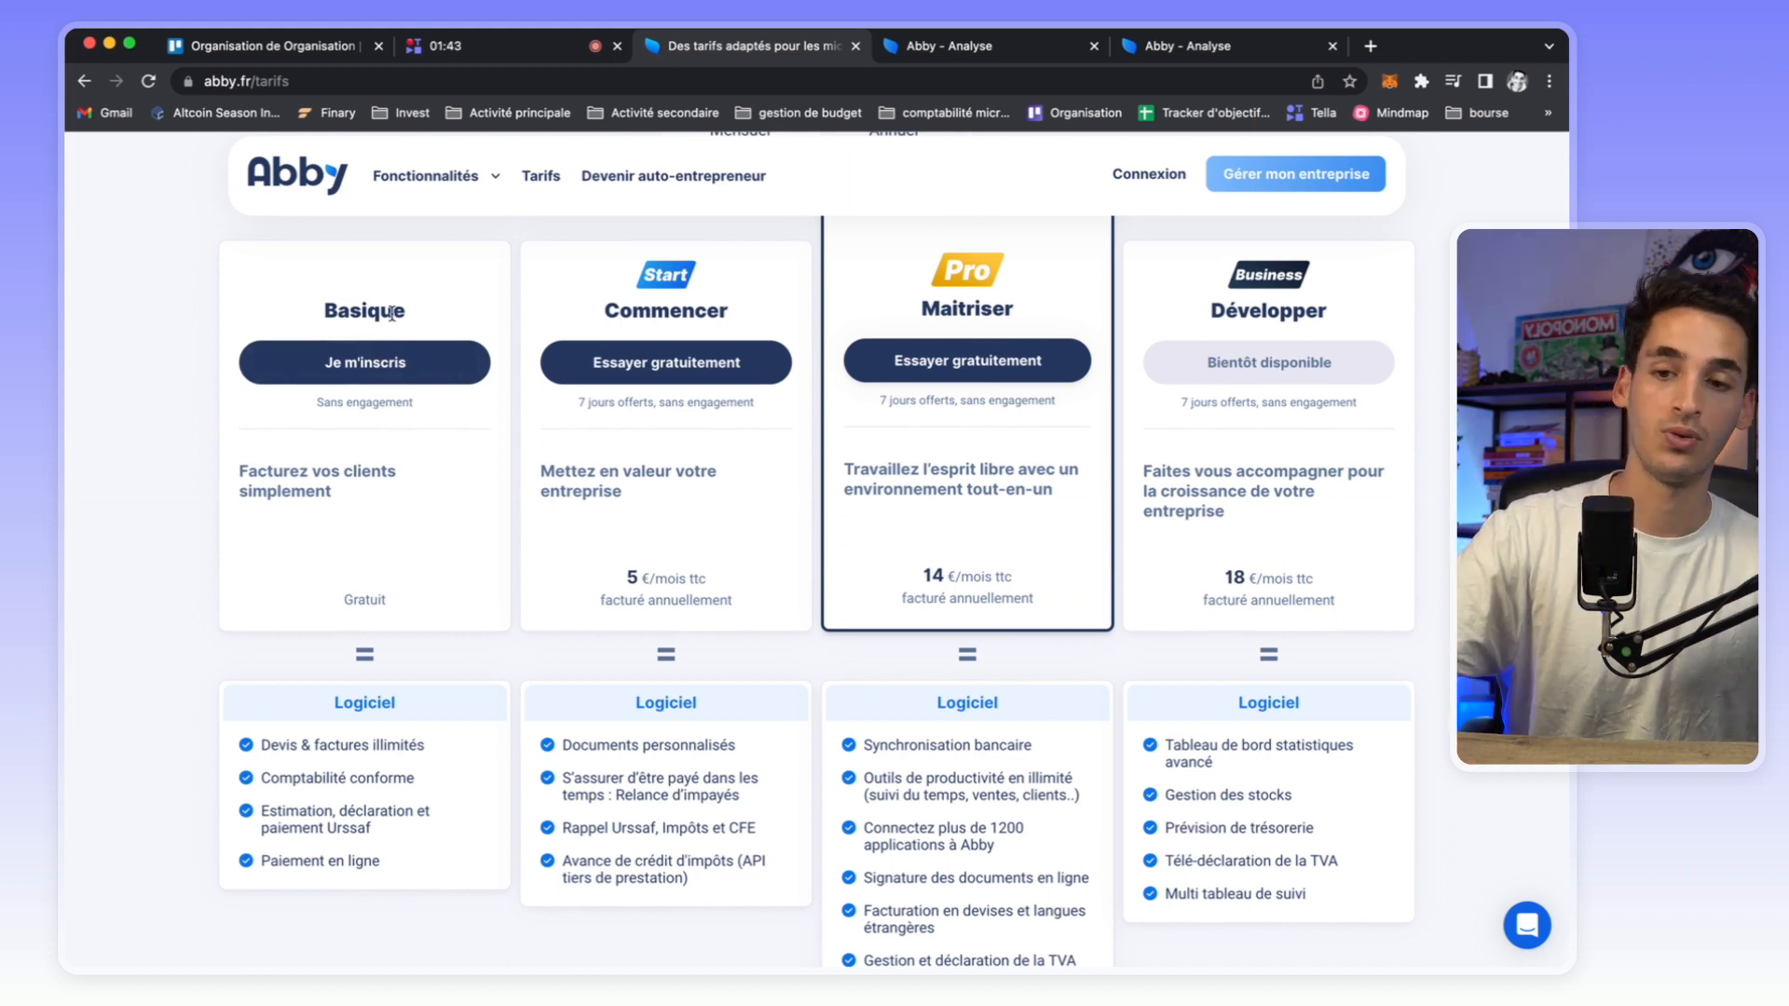
scroll(832, 427, "up", 2)
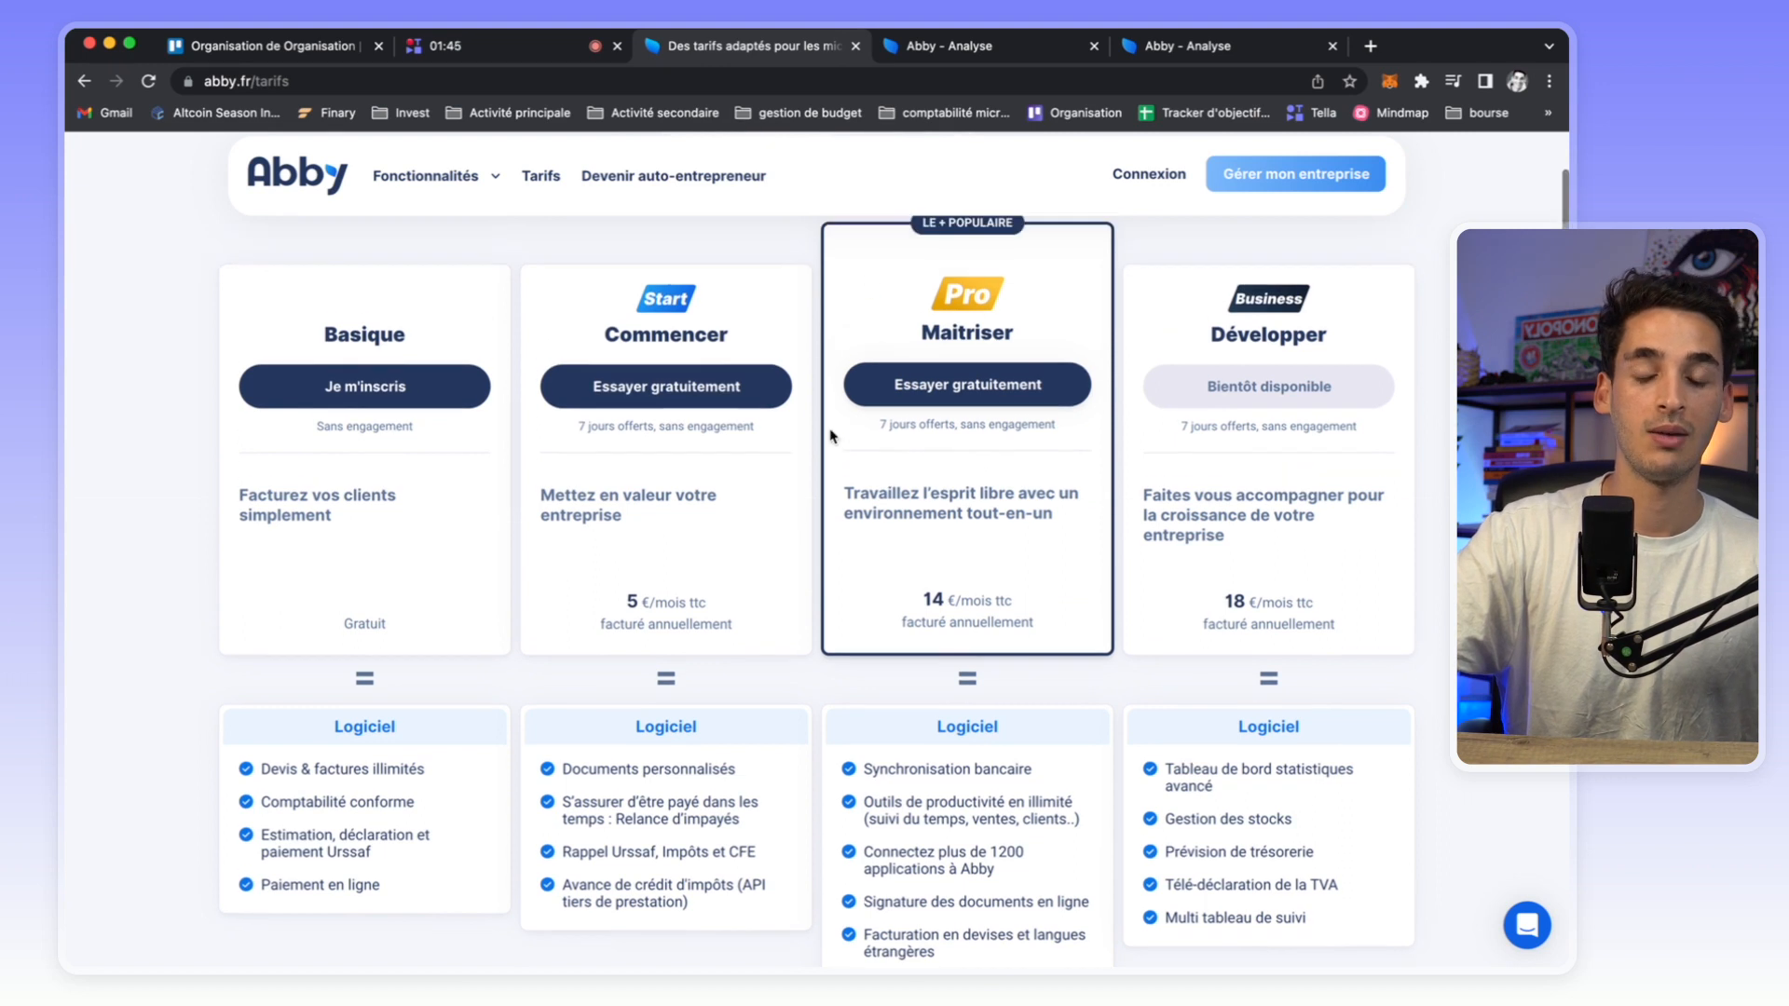
scroll(832, 428, "up", 2)
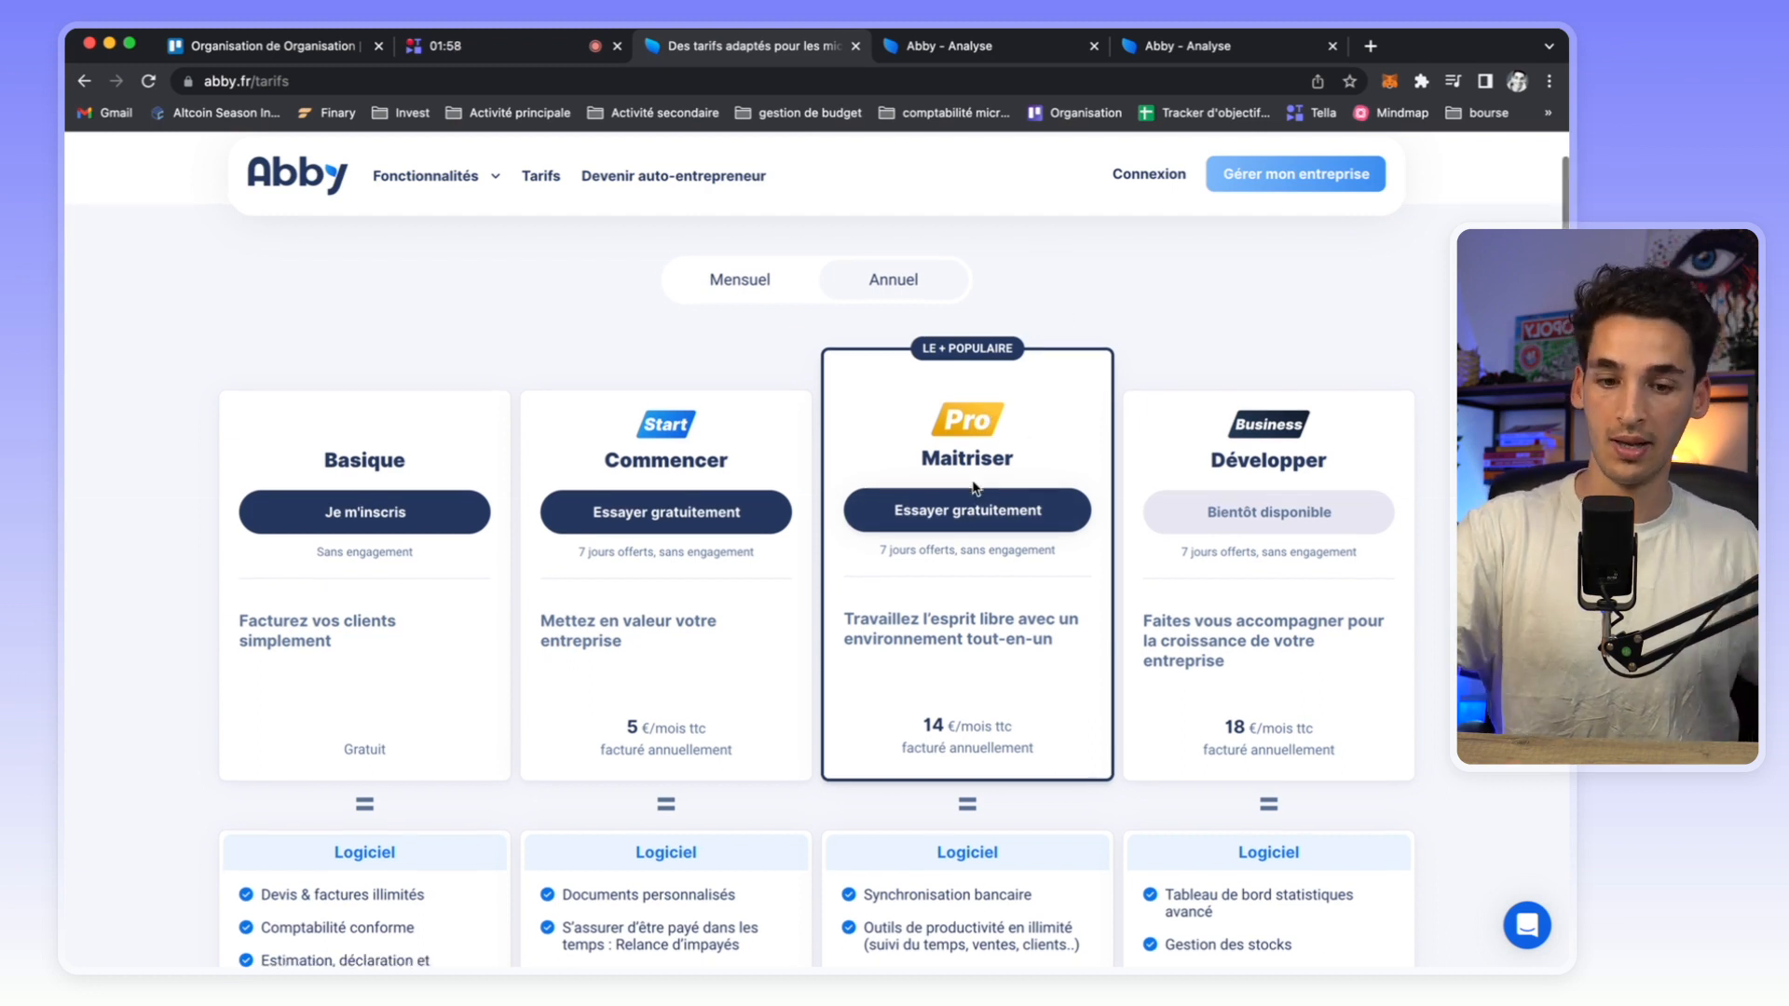
scroll(974, 487, "down", 3)
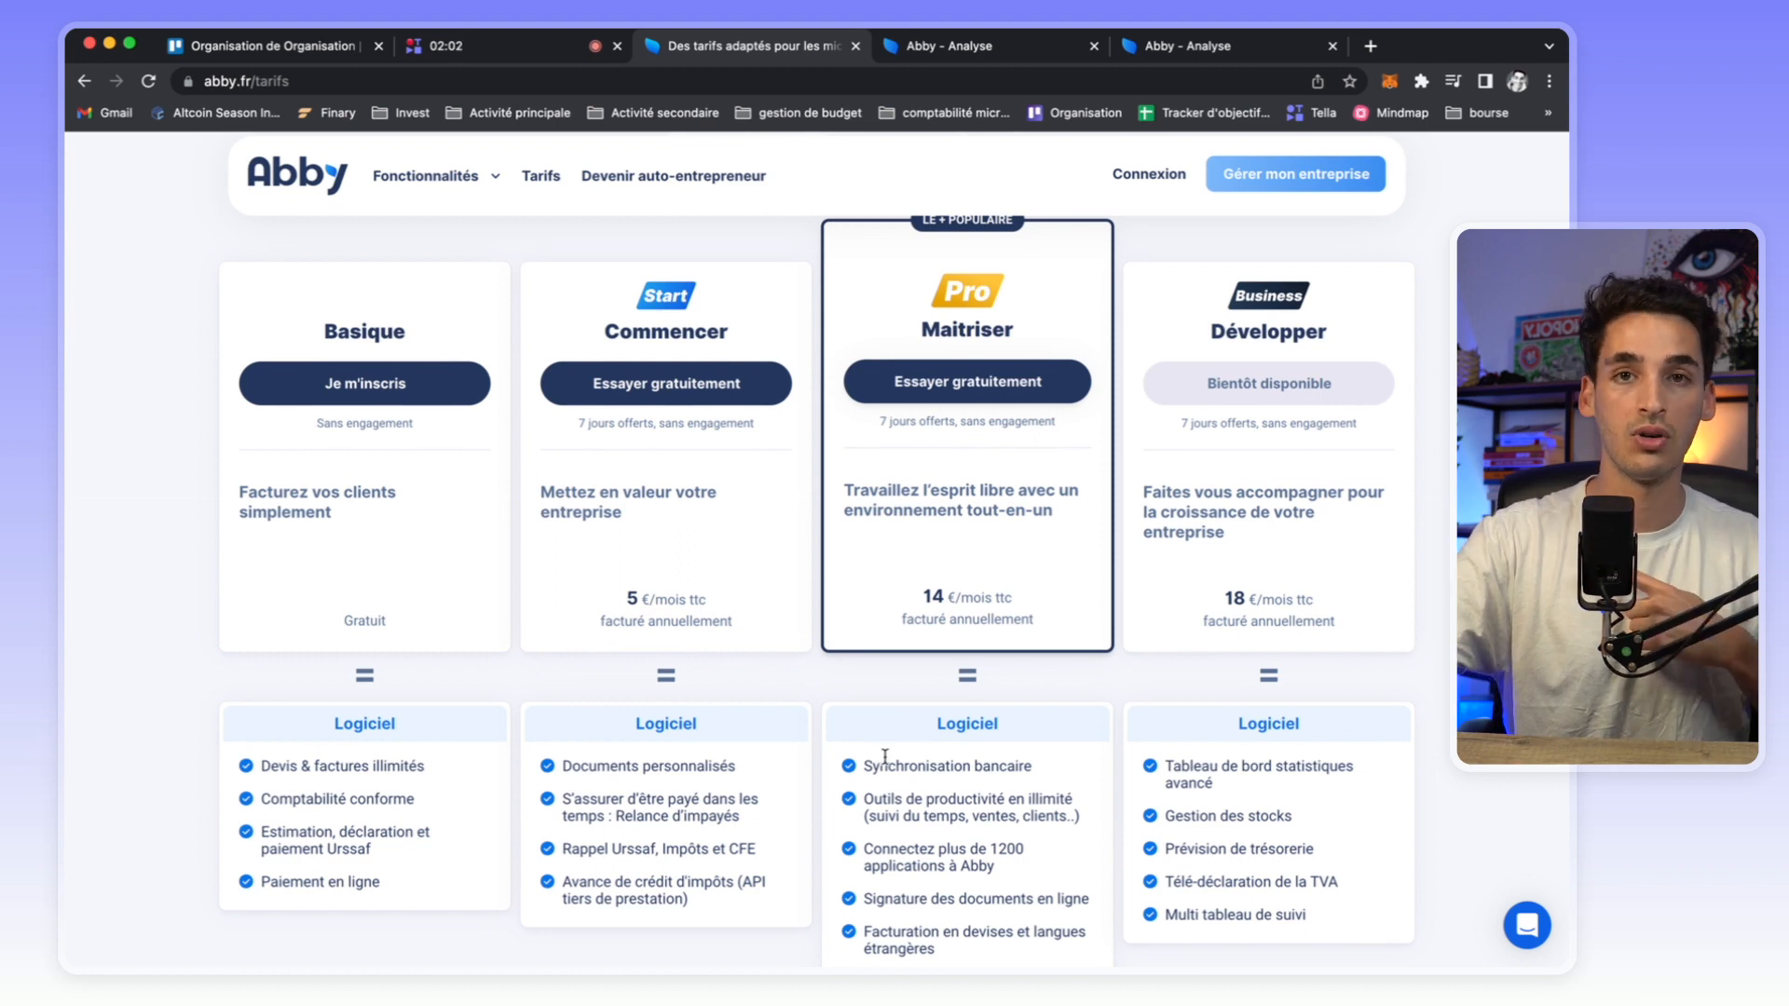
scroll(890, 735, "down", 1)
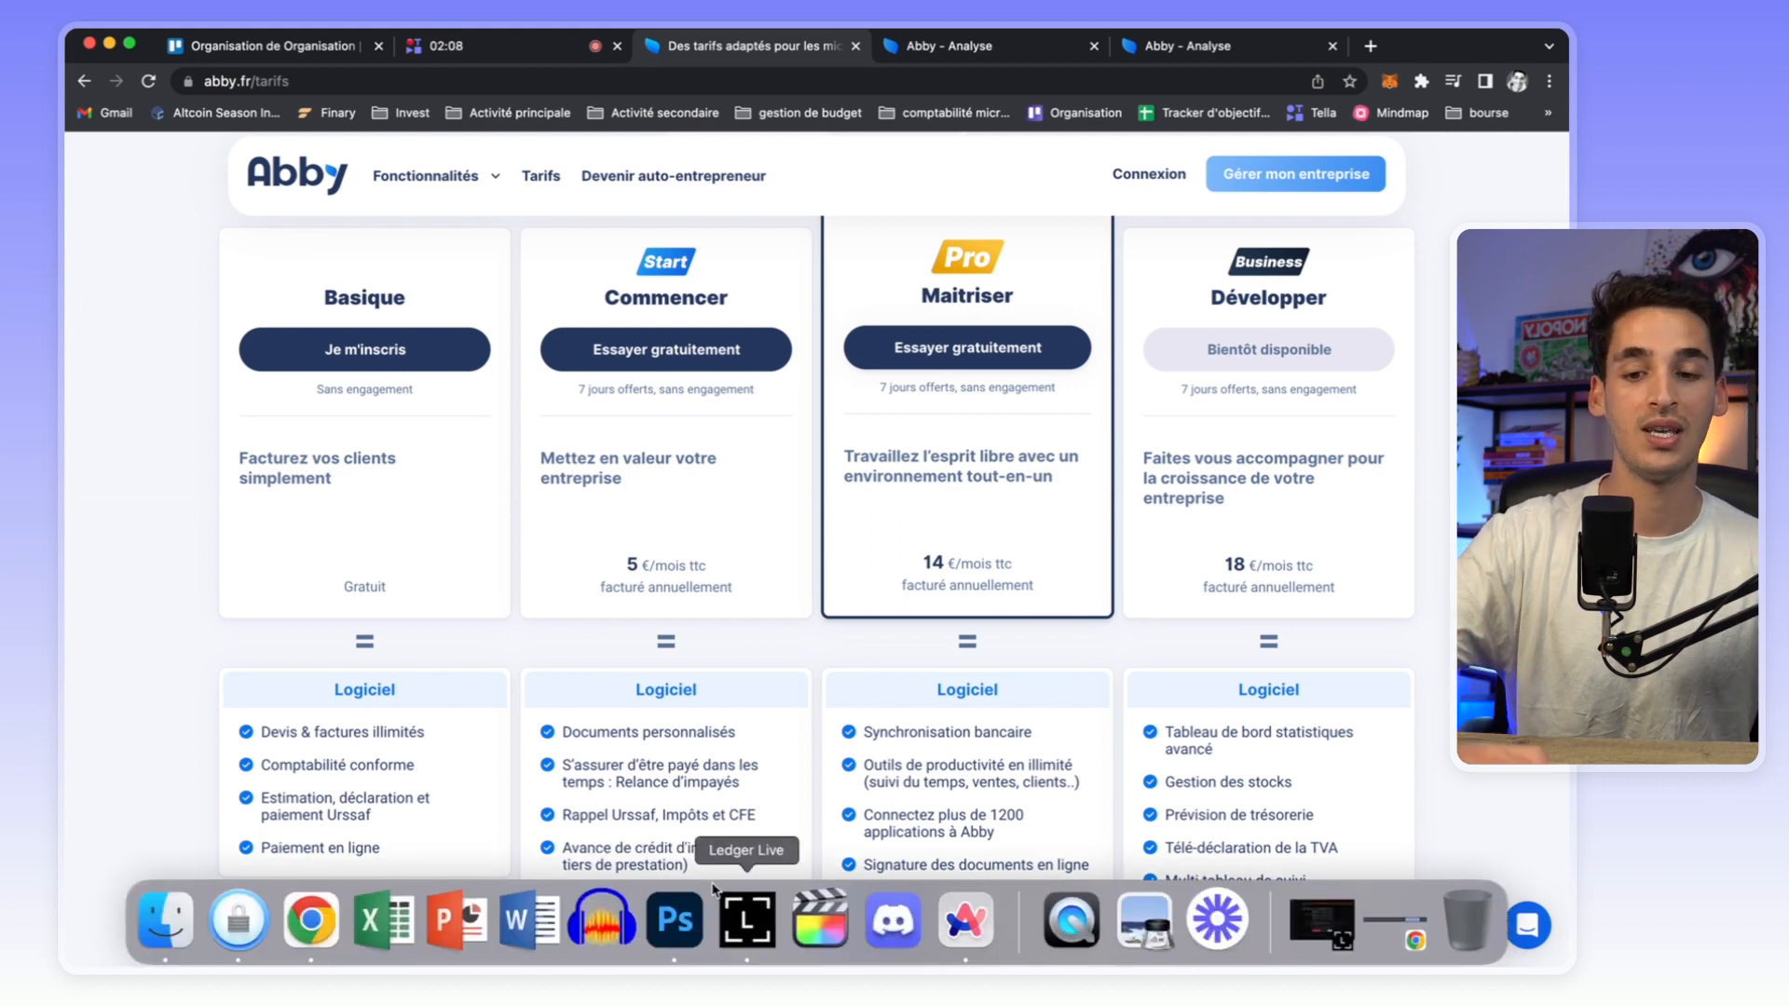
Show the plan prices with monthly billing (Mensuel) and compare them across the plans.
scroll(704, 629, "up", 5)
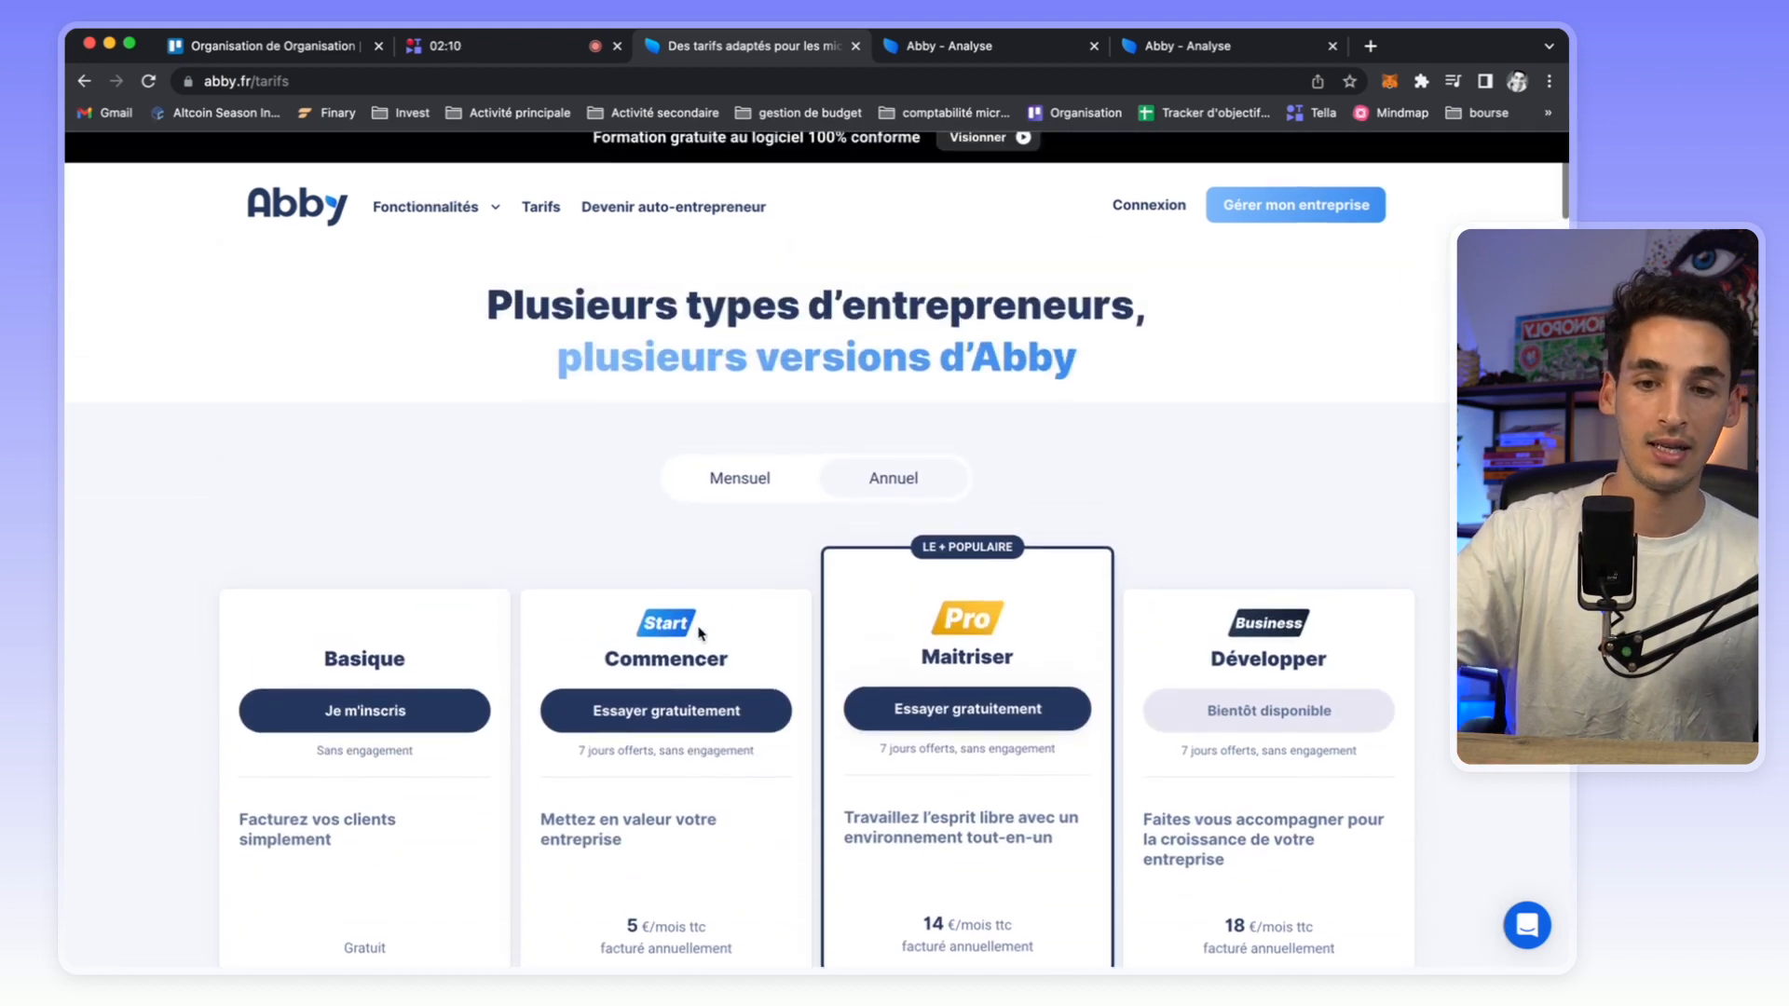
left_click(761, 490)
scroll(758, 485, "down", 3)
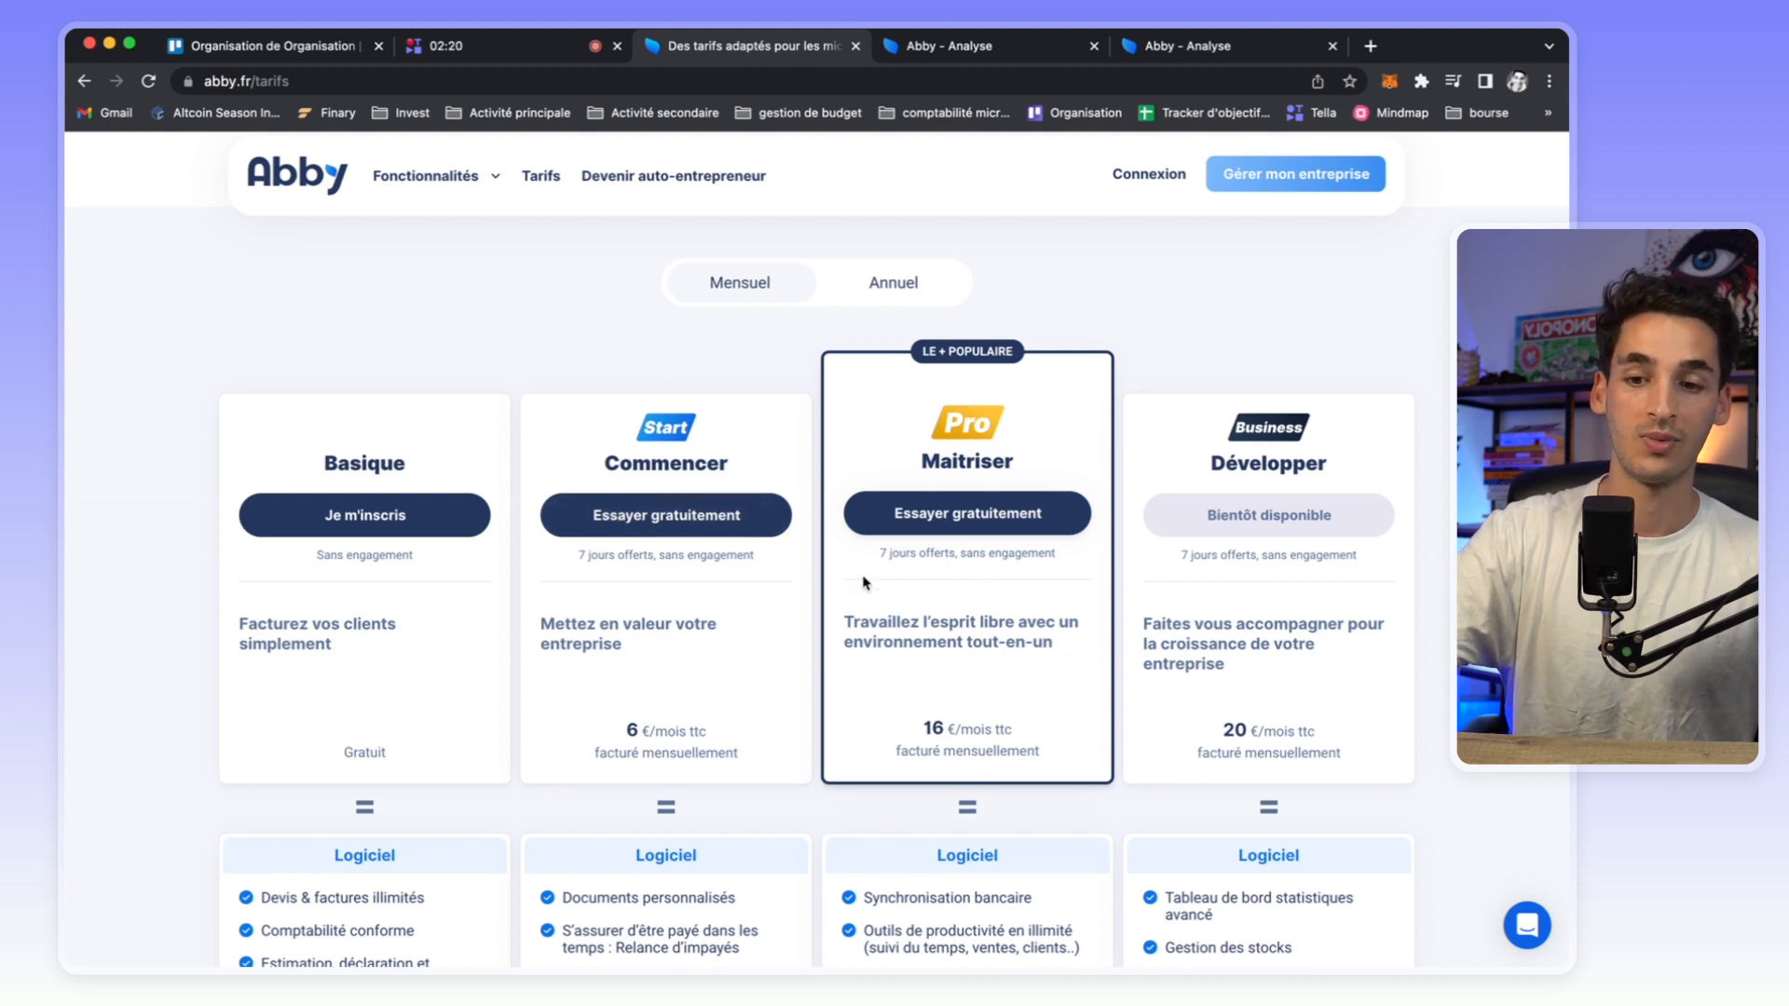
Switch to the subscription checkout page, apply the partner's promotional code and choose the Abby Pro plan.
left_click(988, 45)
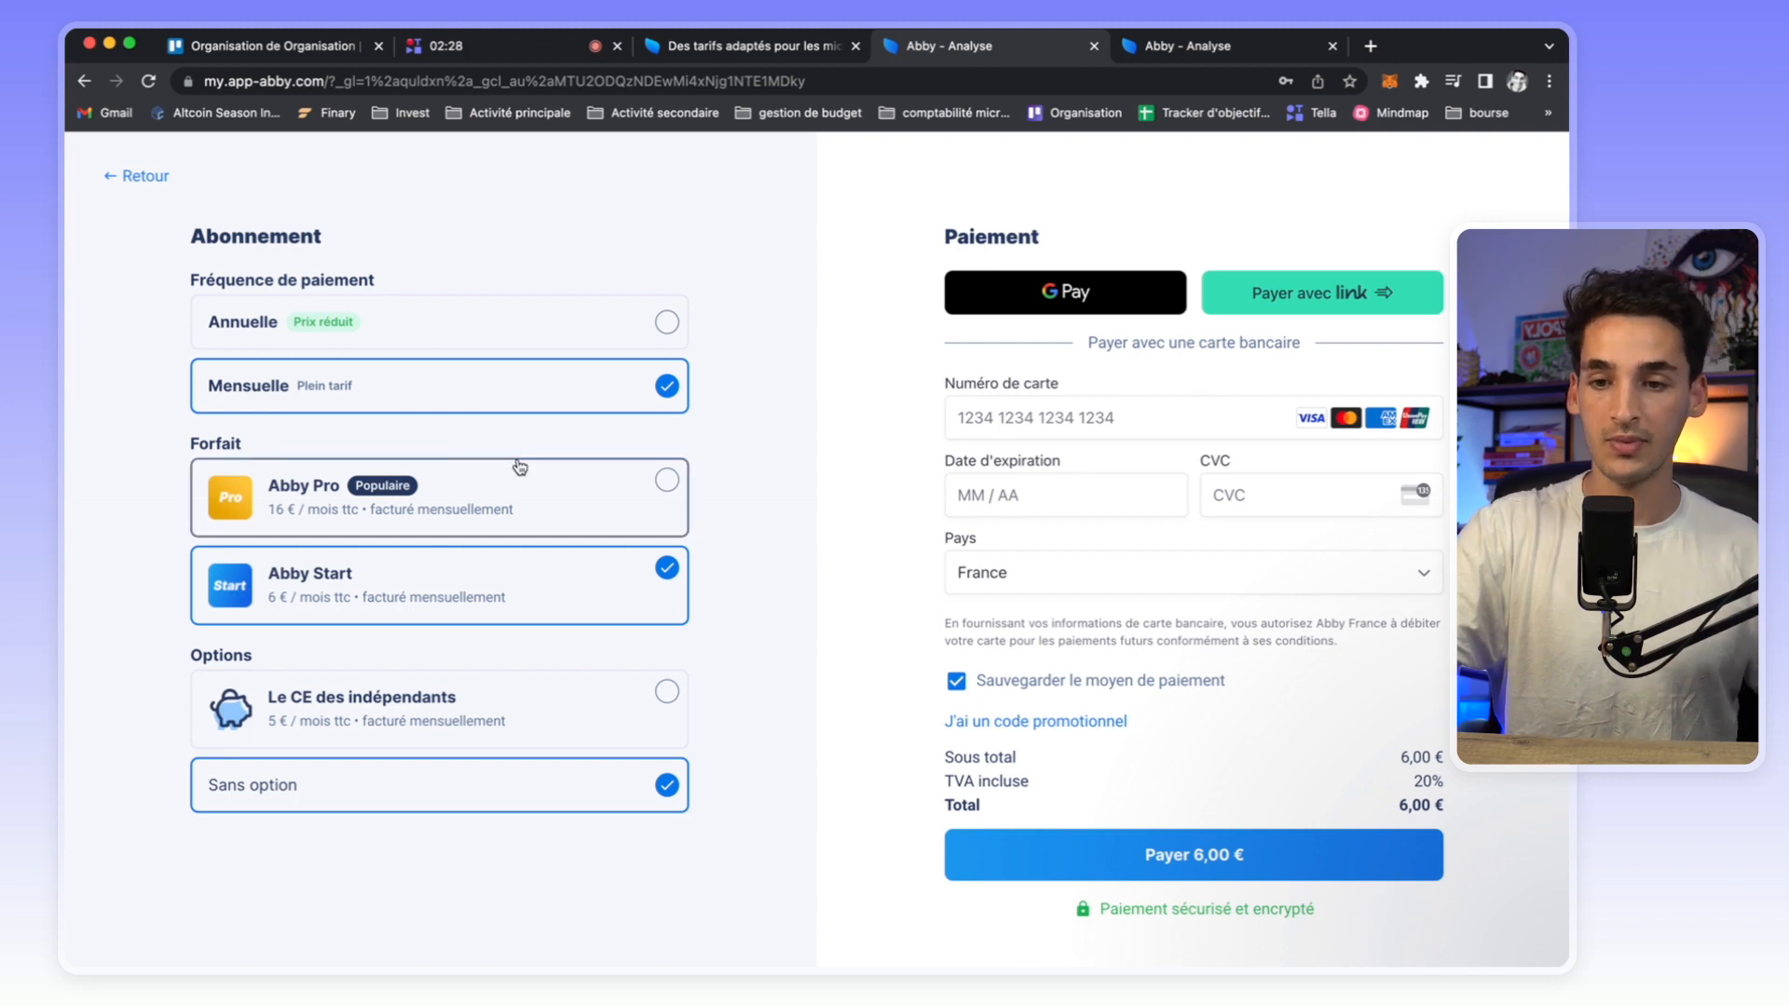
left_click(1078, 723)
type("Julien")
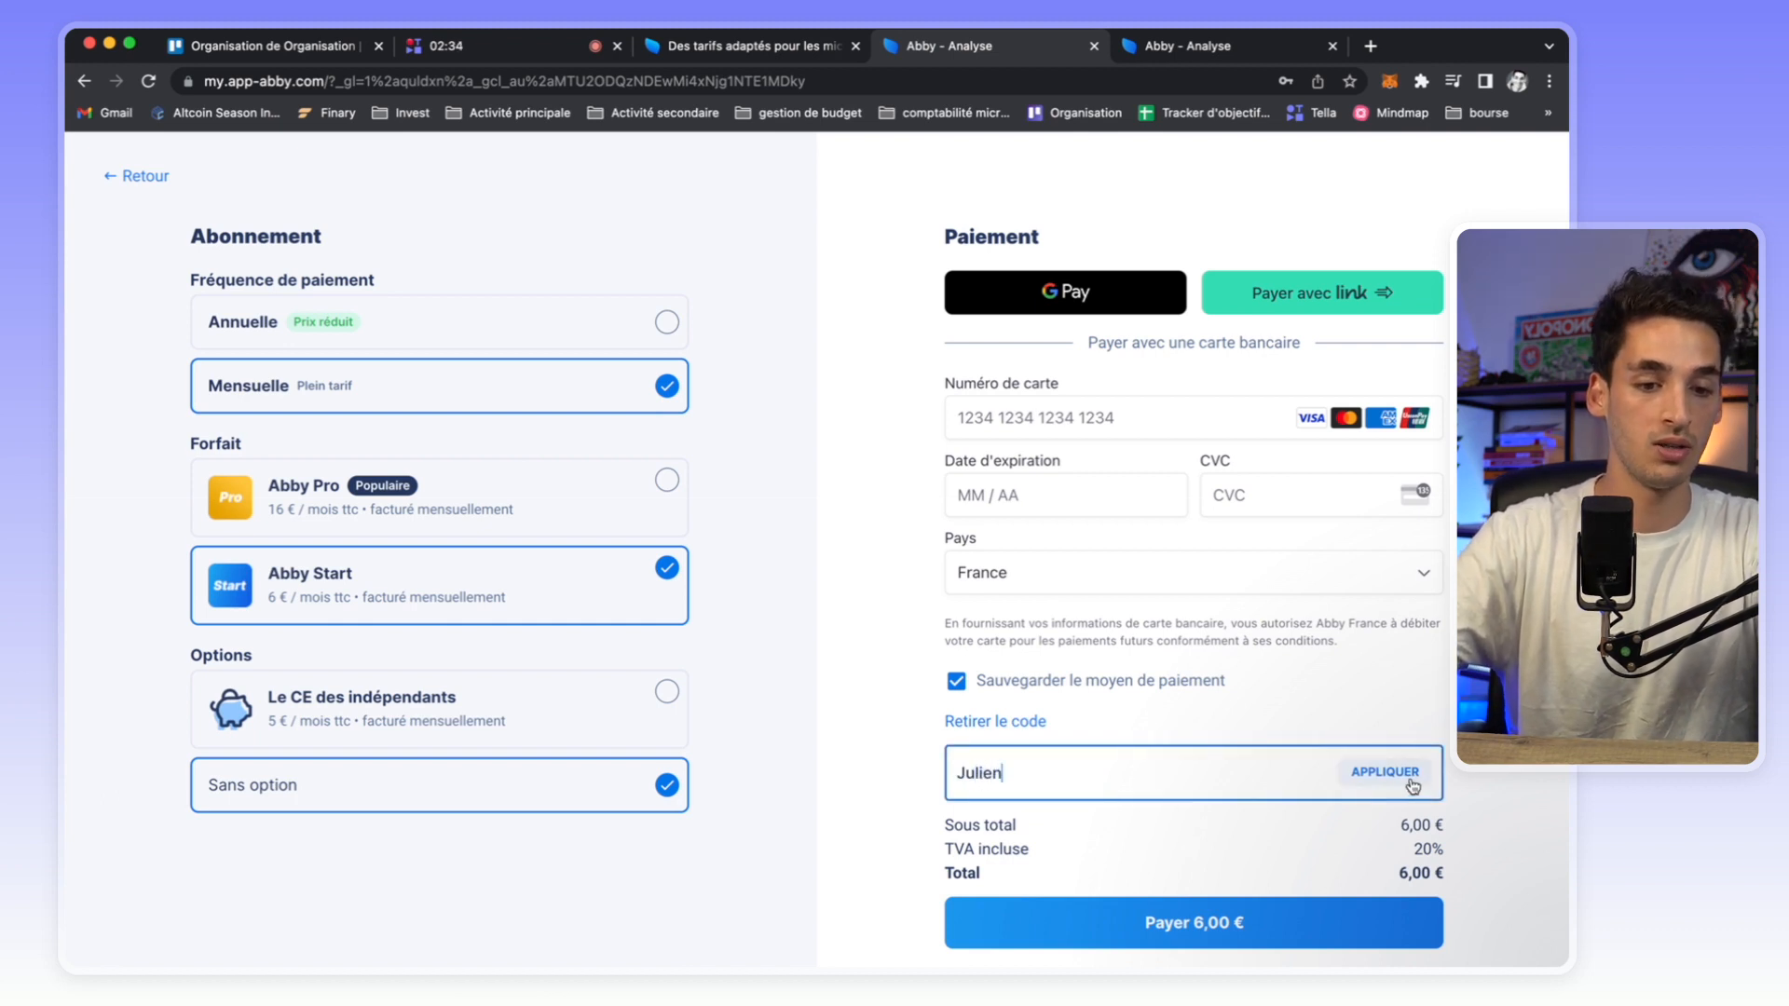
left_click(1377, 780)
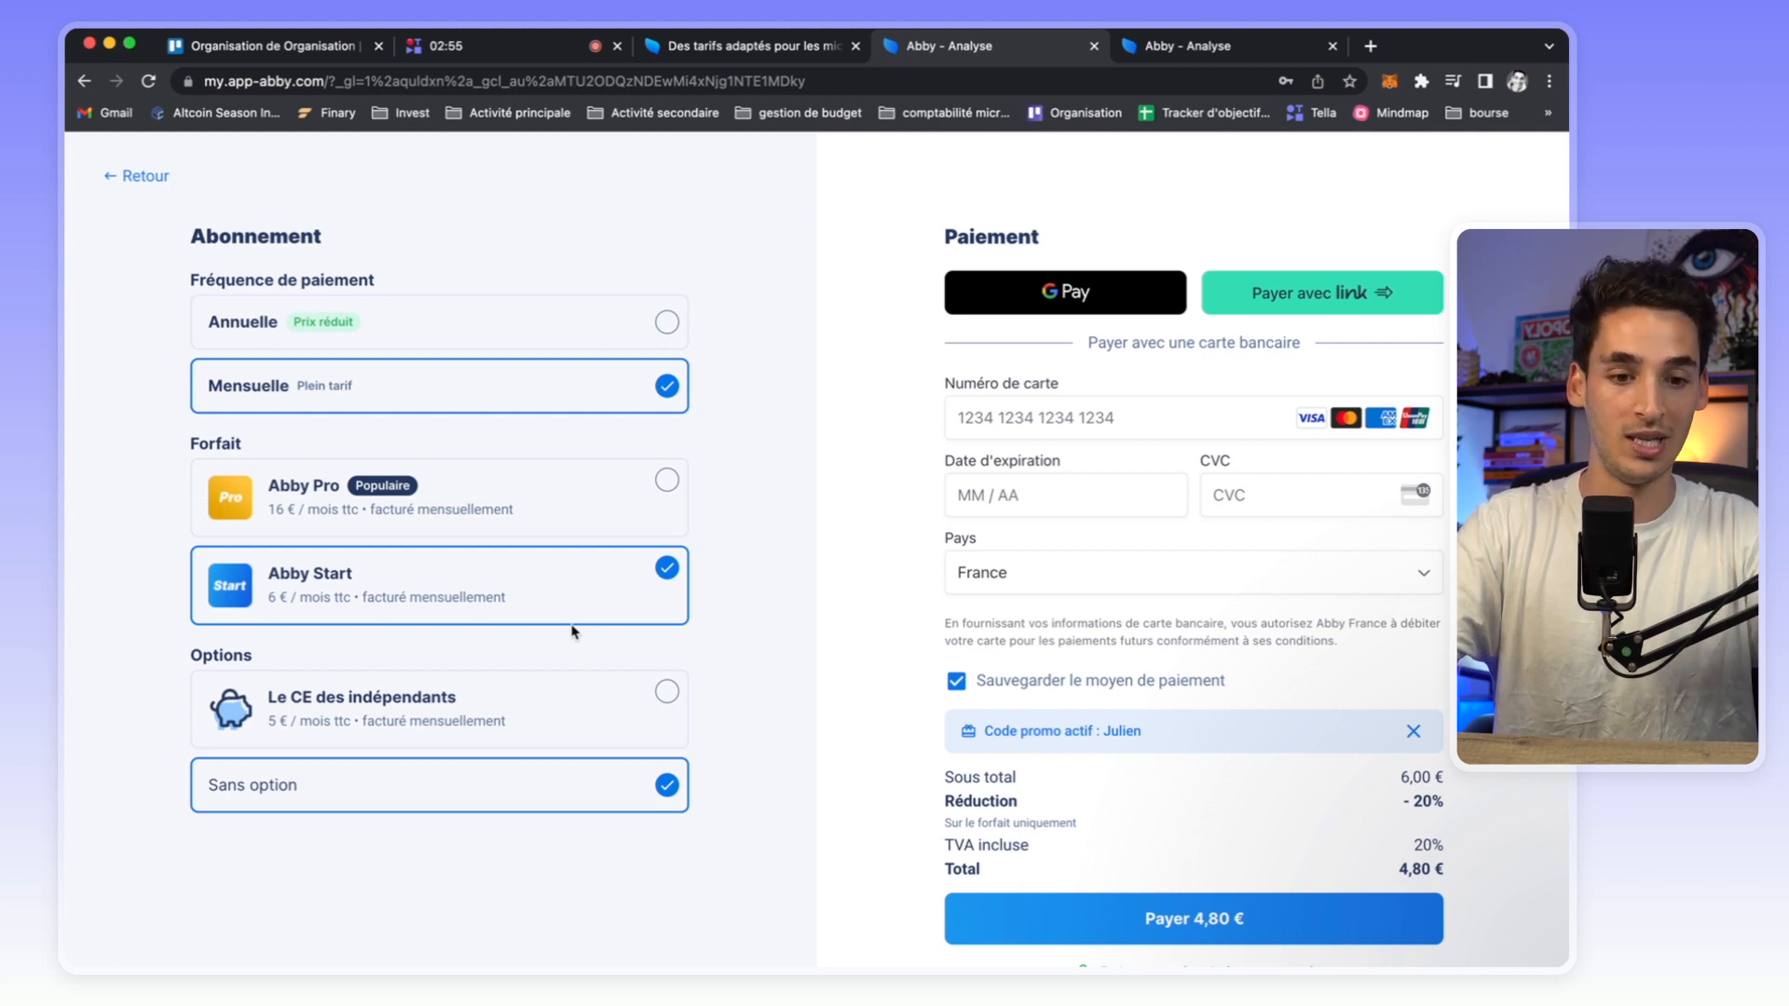
left_click(613, 487)
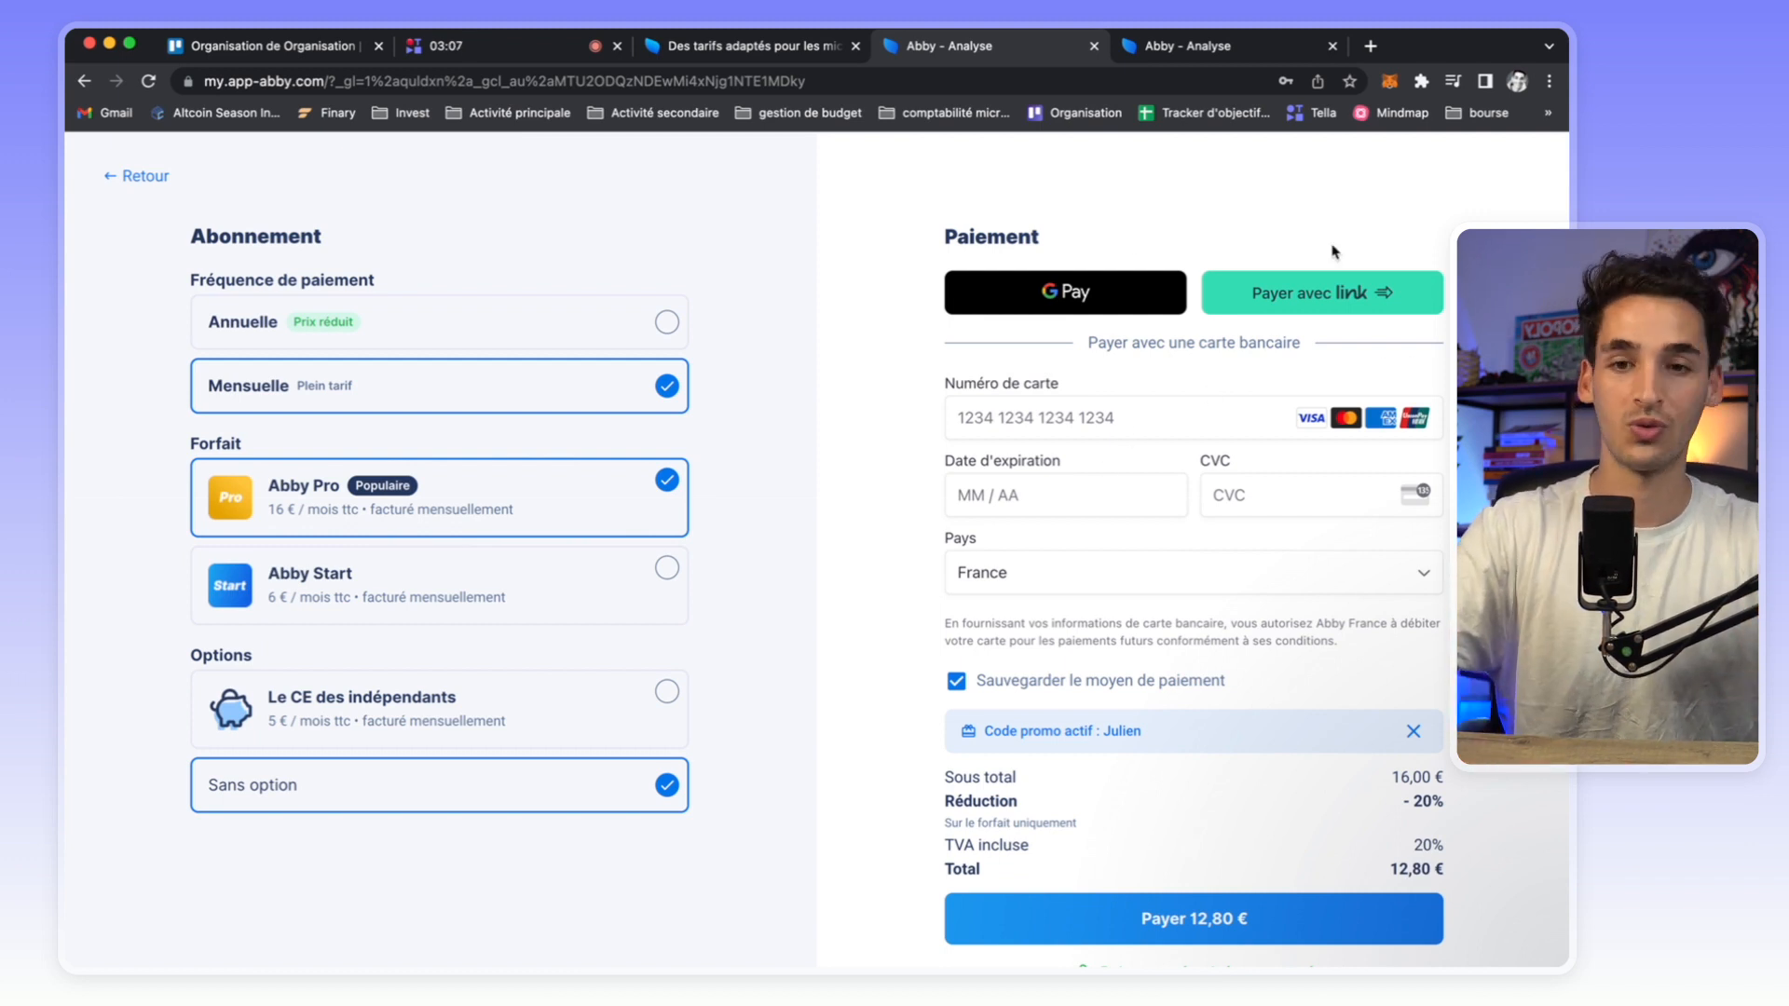
Go back to the Abby partner page and reopen the Tarifs page from there.
left_click(745, 46)
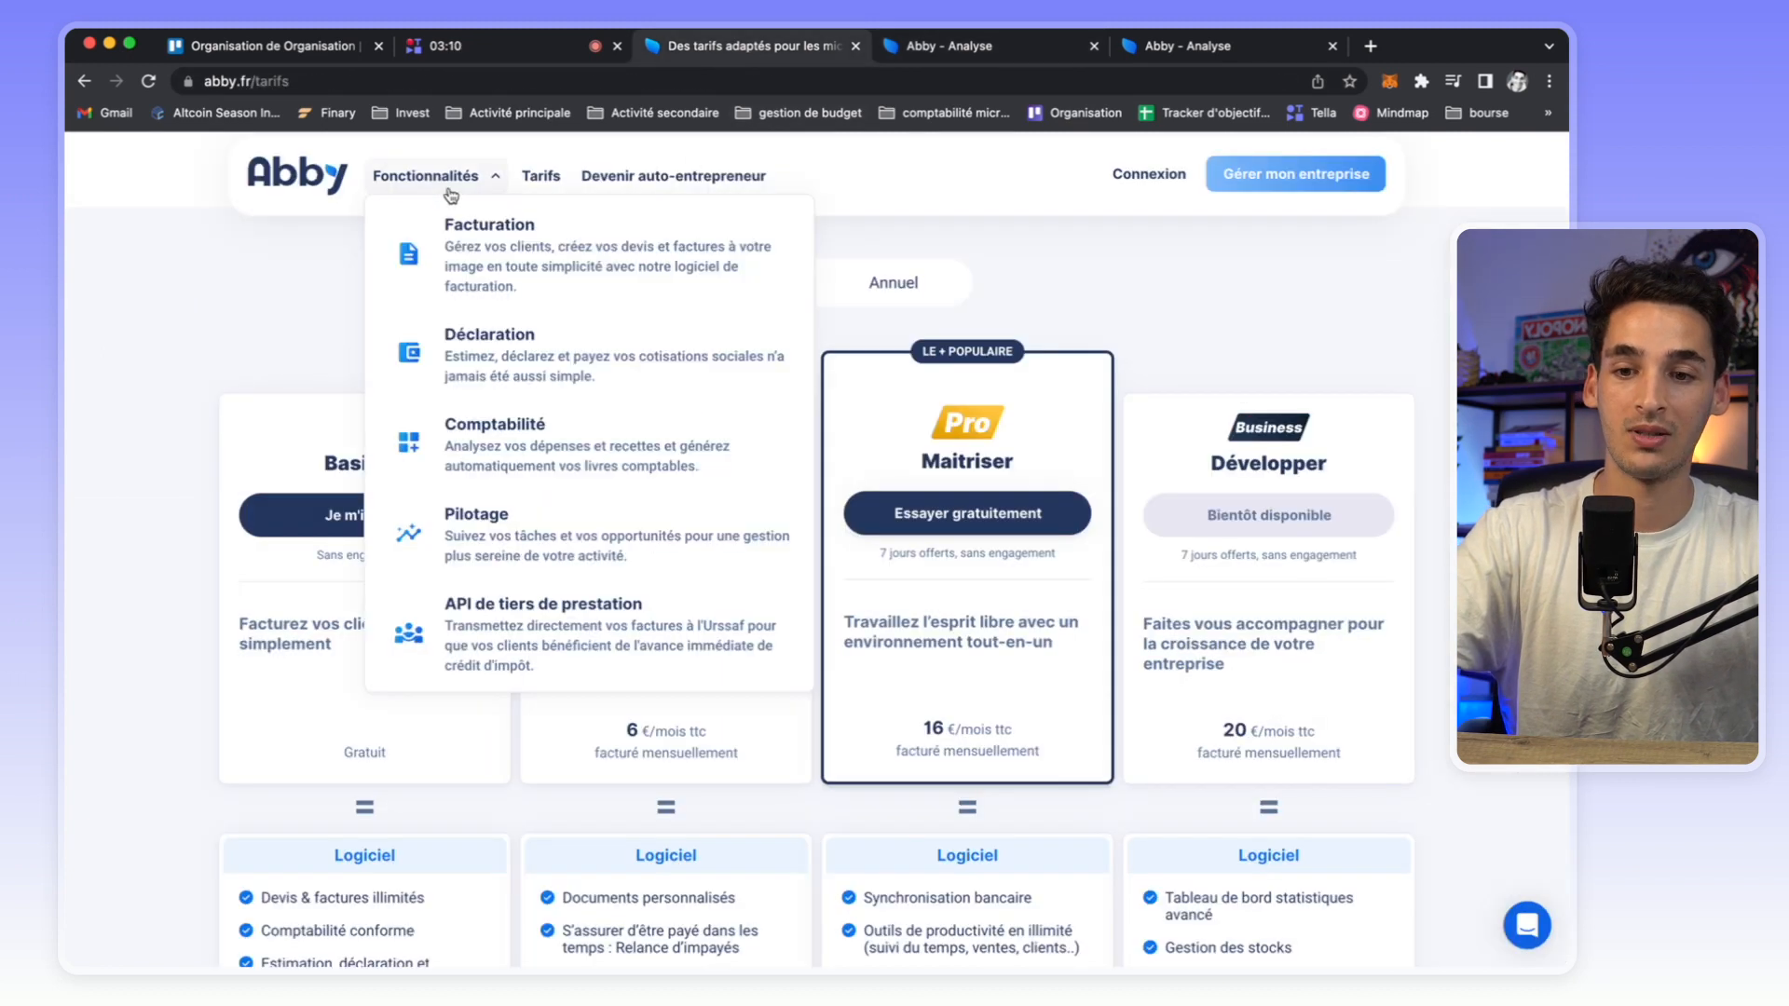
left_click(84, 81)
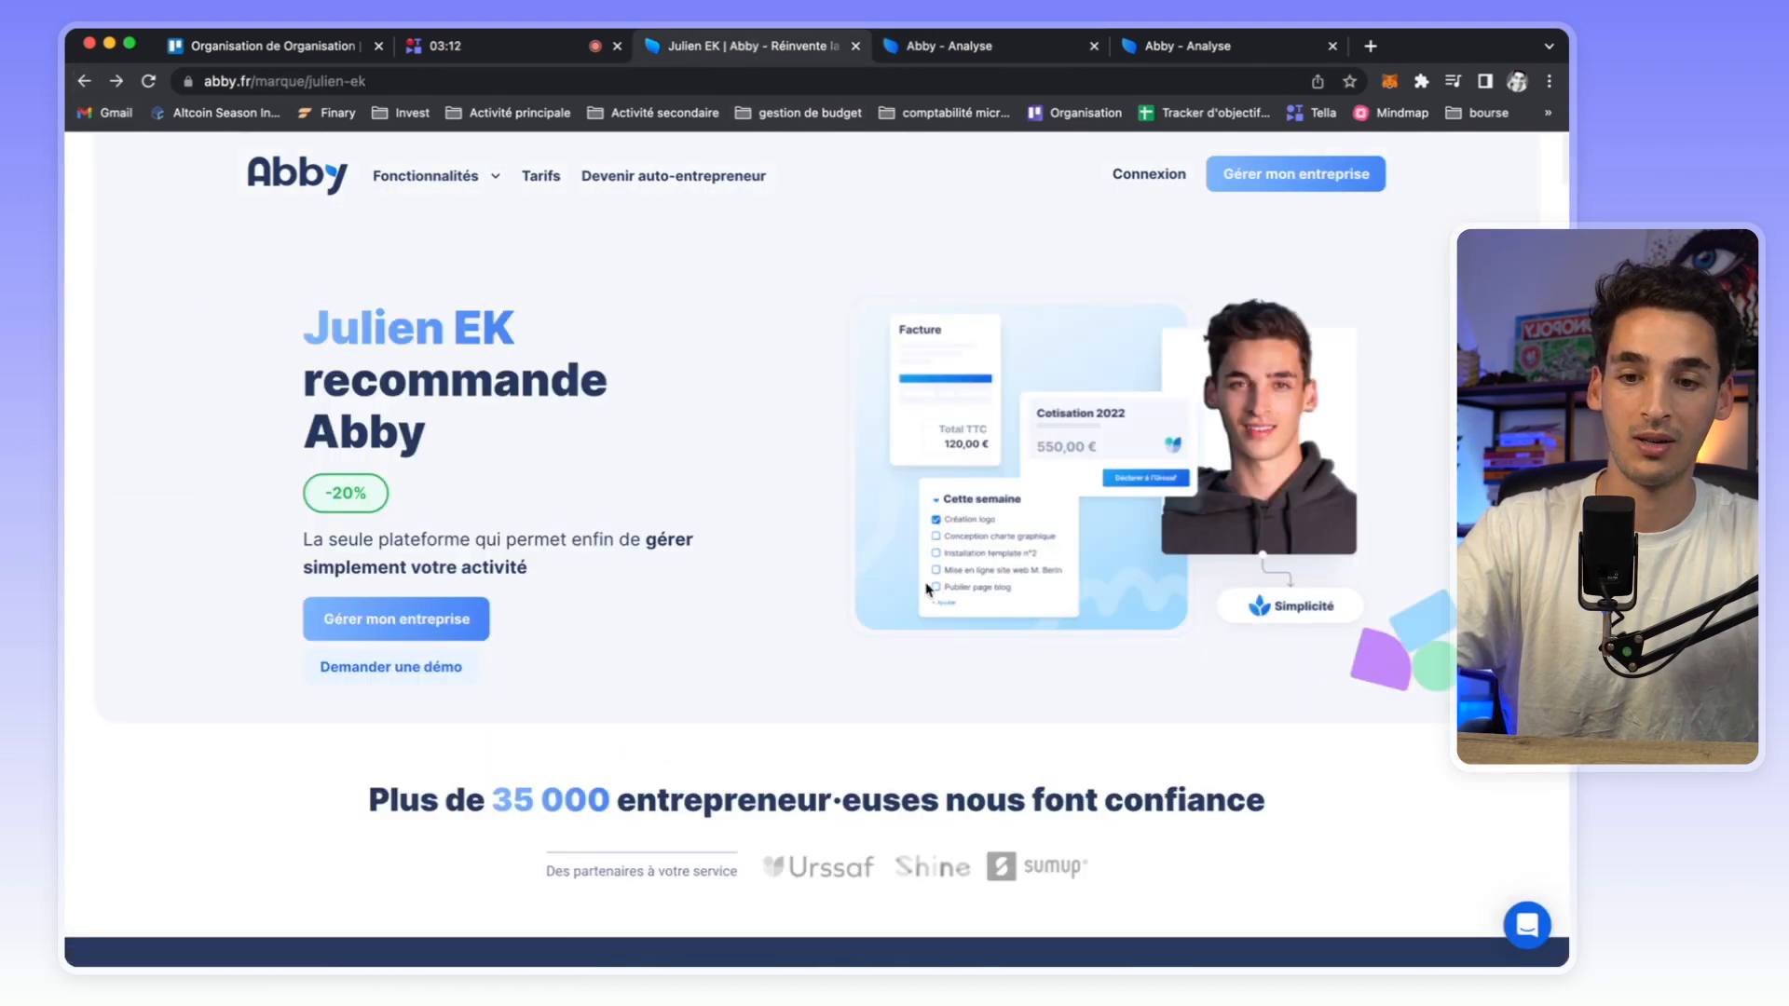
left_click(540, 176)
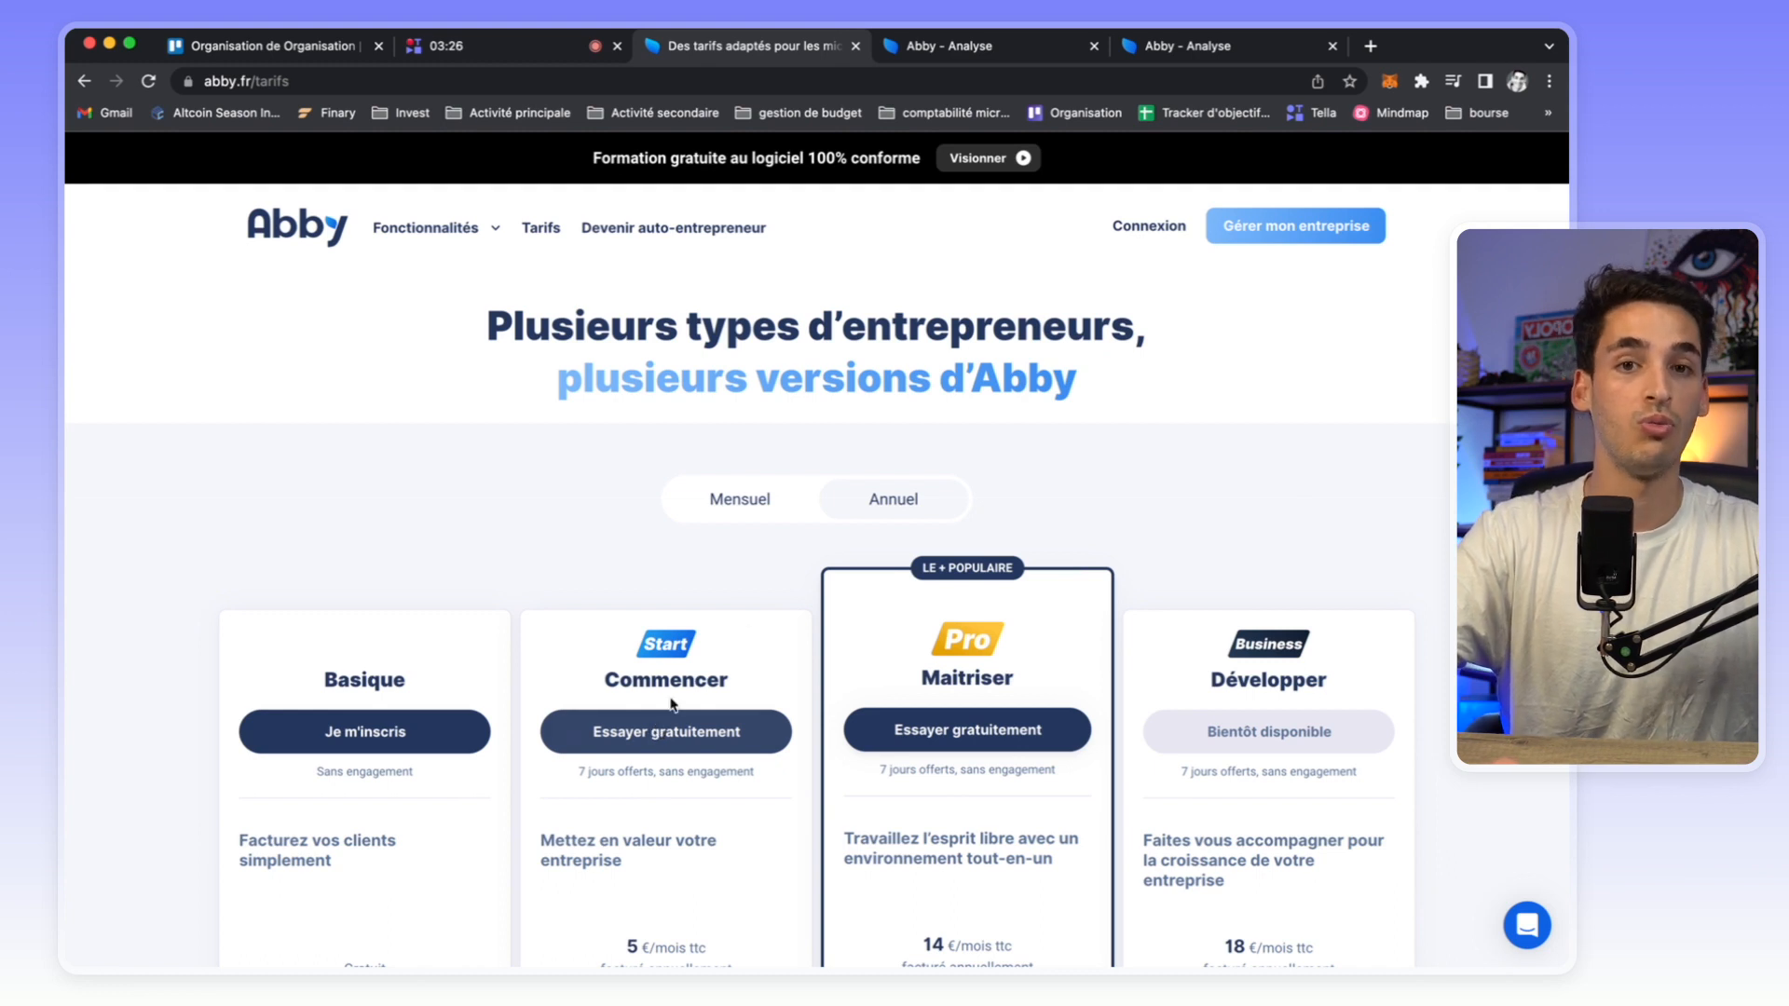
Return to the account dashboard, view the Facturation section and look through the whole client list.
left_click(1244, 46)
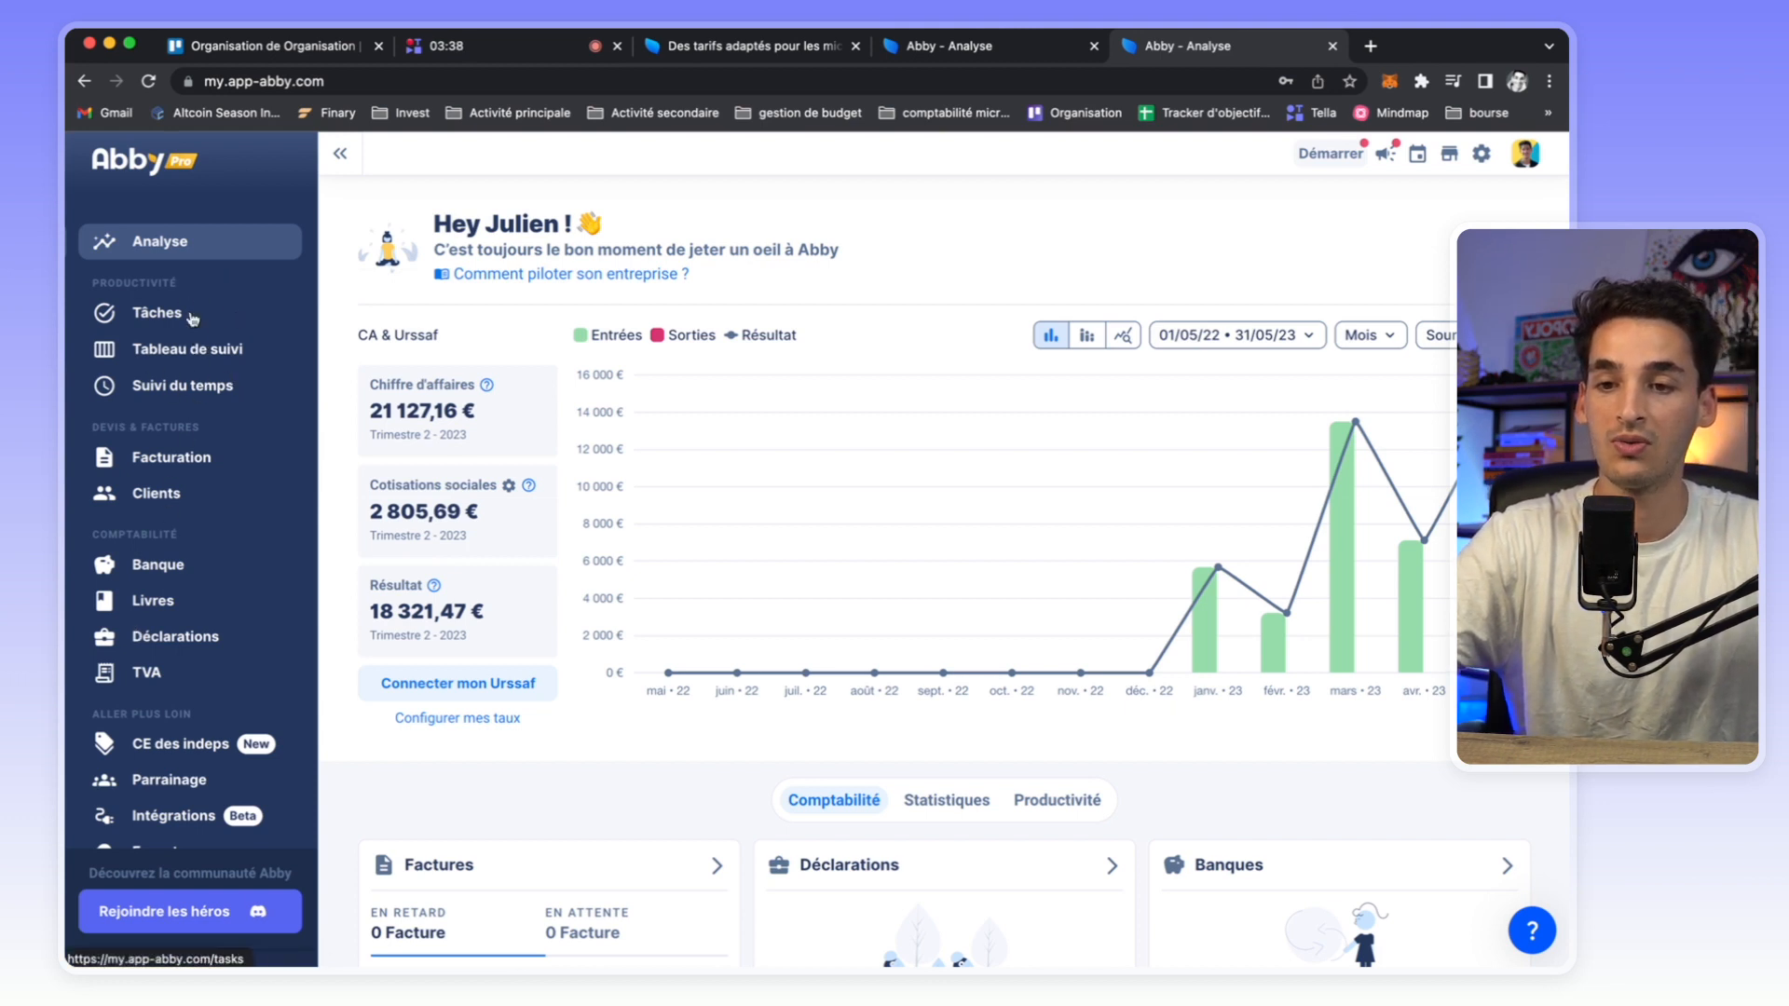
left_click(187, 462)
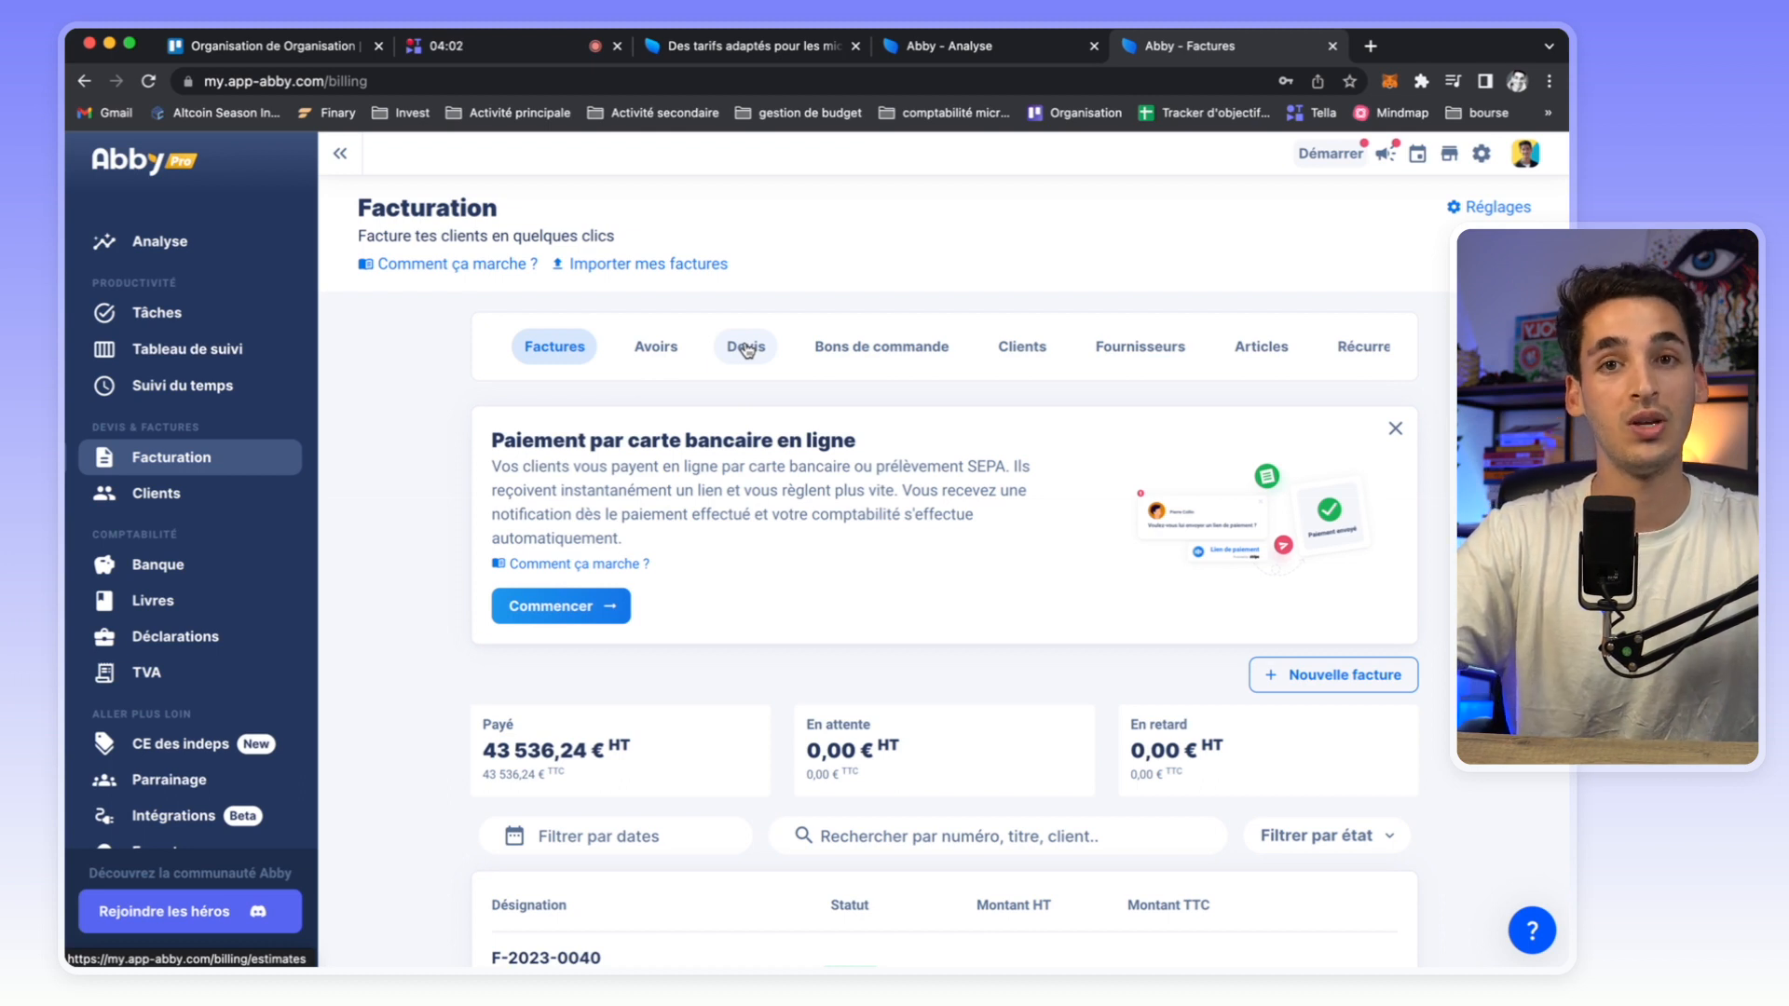
left_click(189, 501)
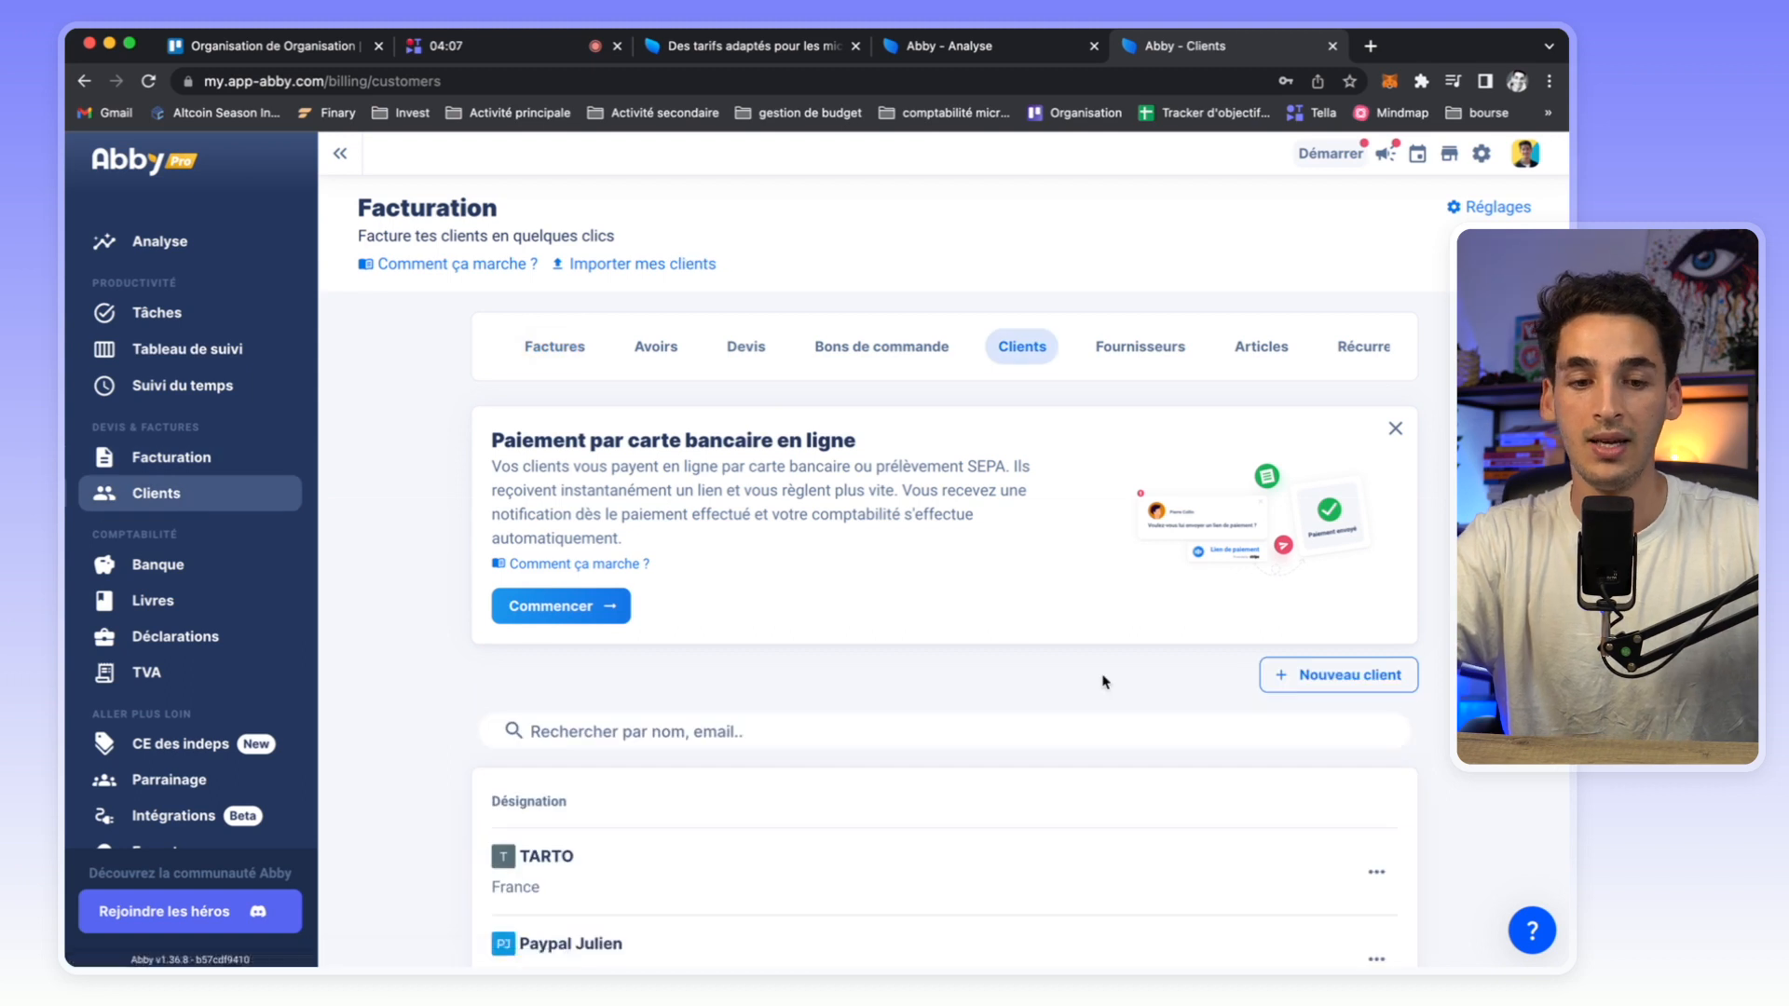
scroll(1323, 678, "down", 5)
scroll(1327, 678, "down", 15)
scroll(1327, 679, "up", 2)
scroll(1327, 678, "up", 15)
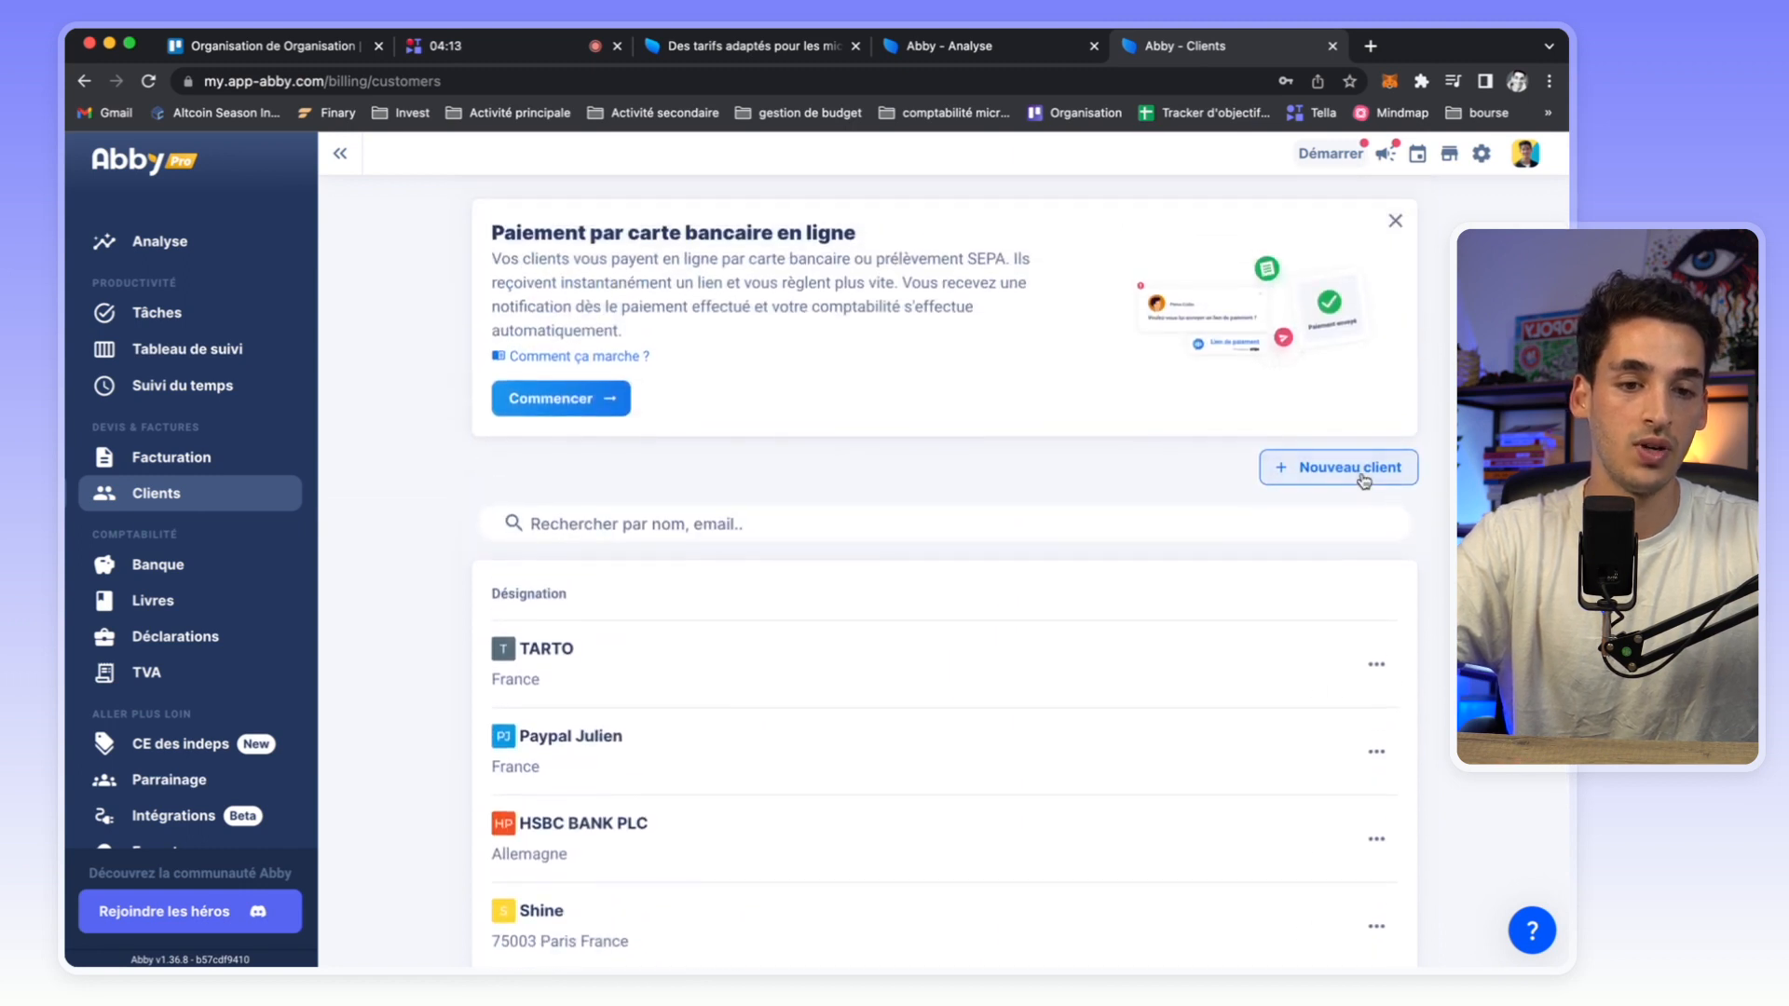
Create a new company client by entering its details manually, with Thales as the Raison sociale.
left_click(1363, 480)
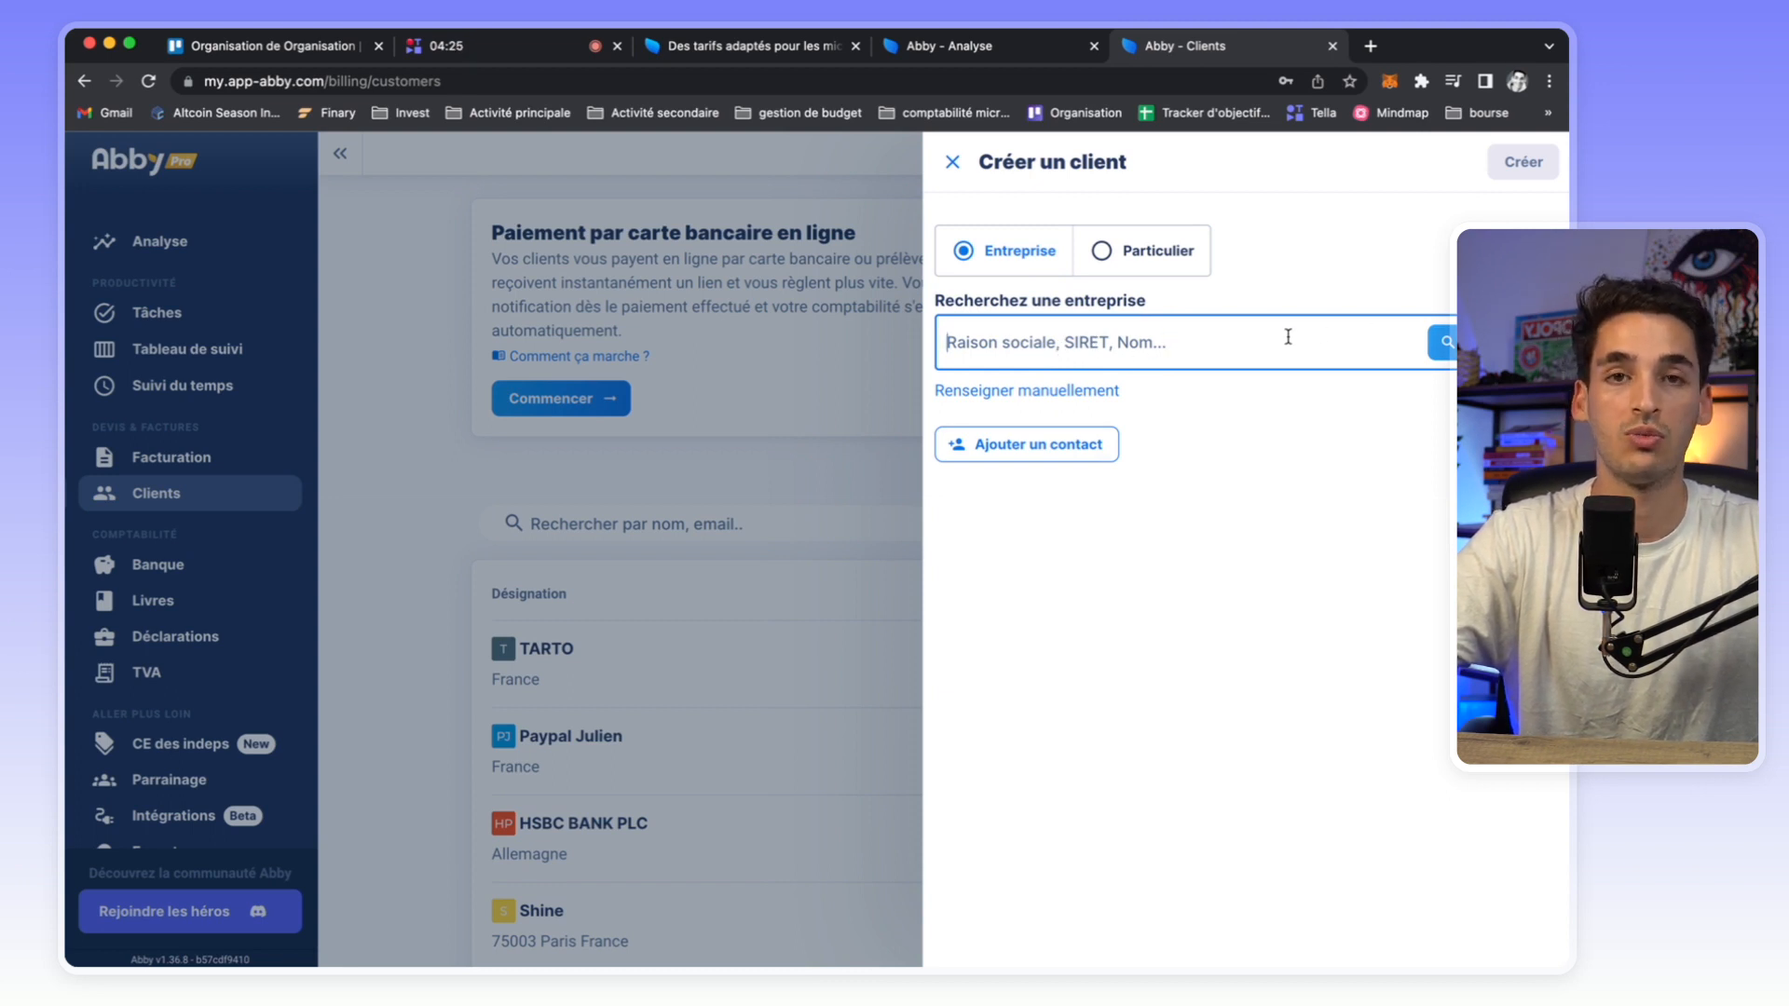
left_click(1030, 390)
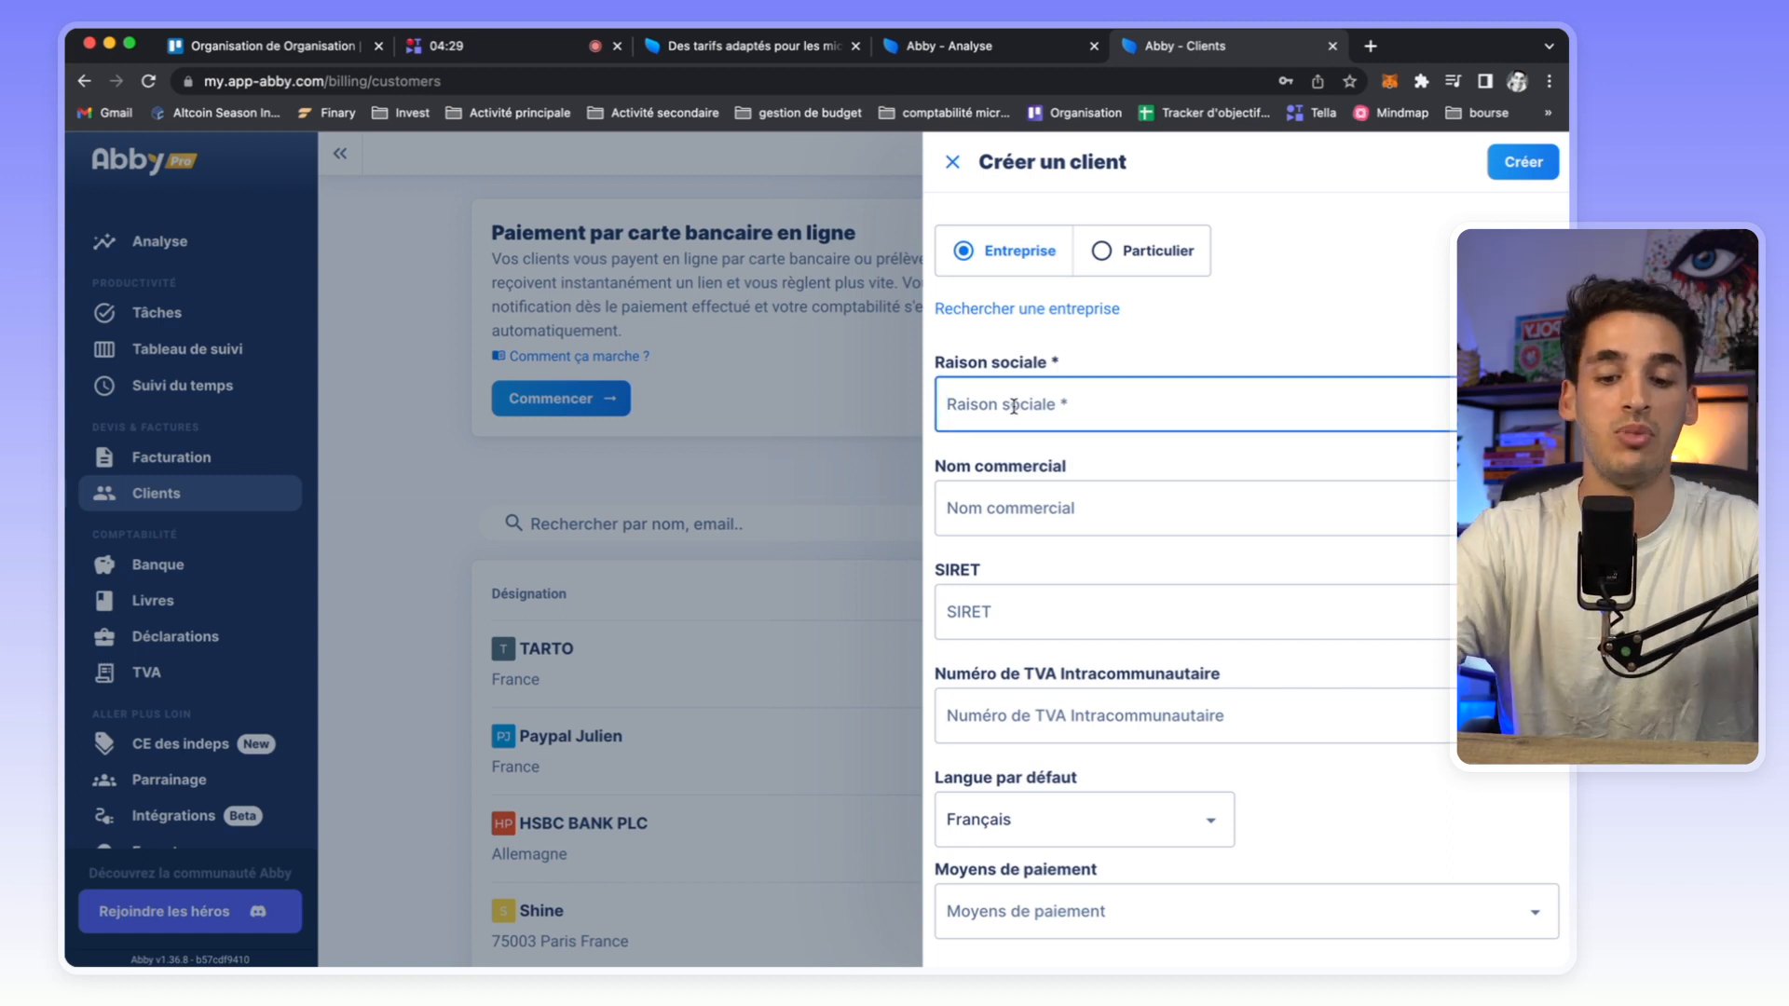
type("Thales")
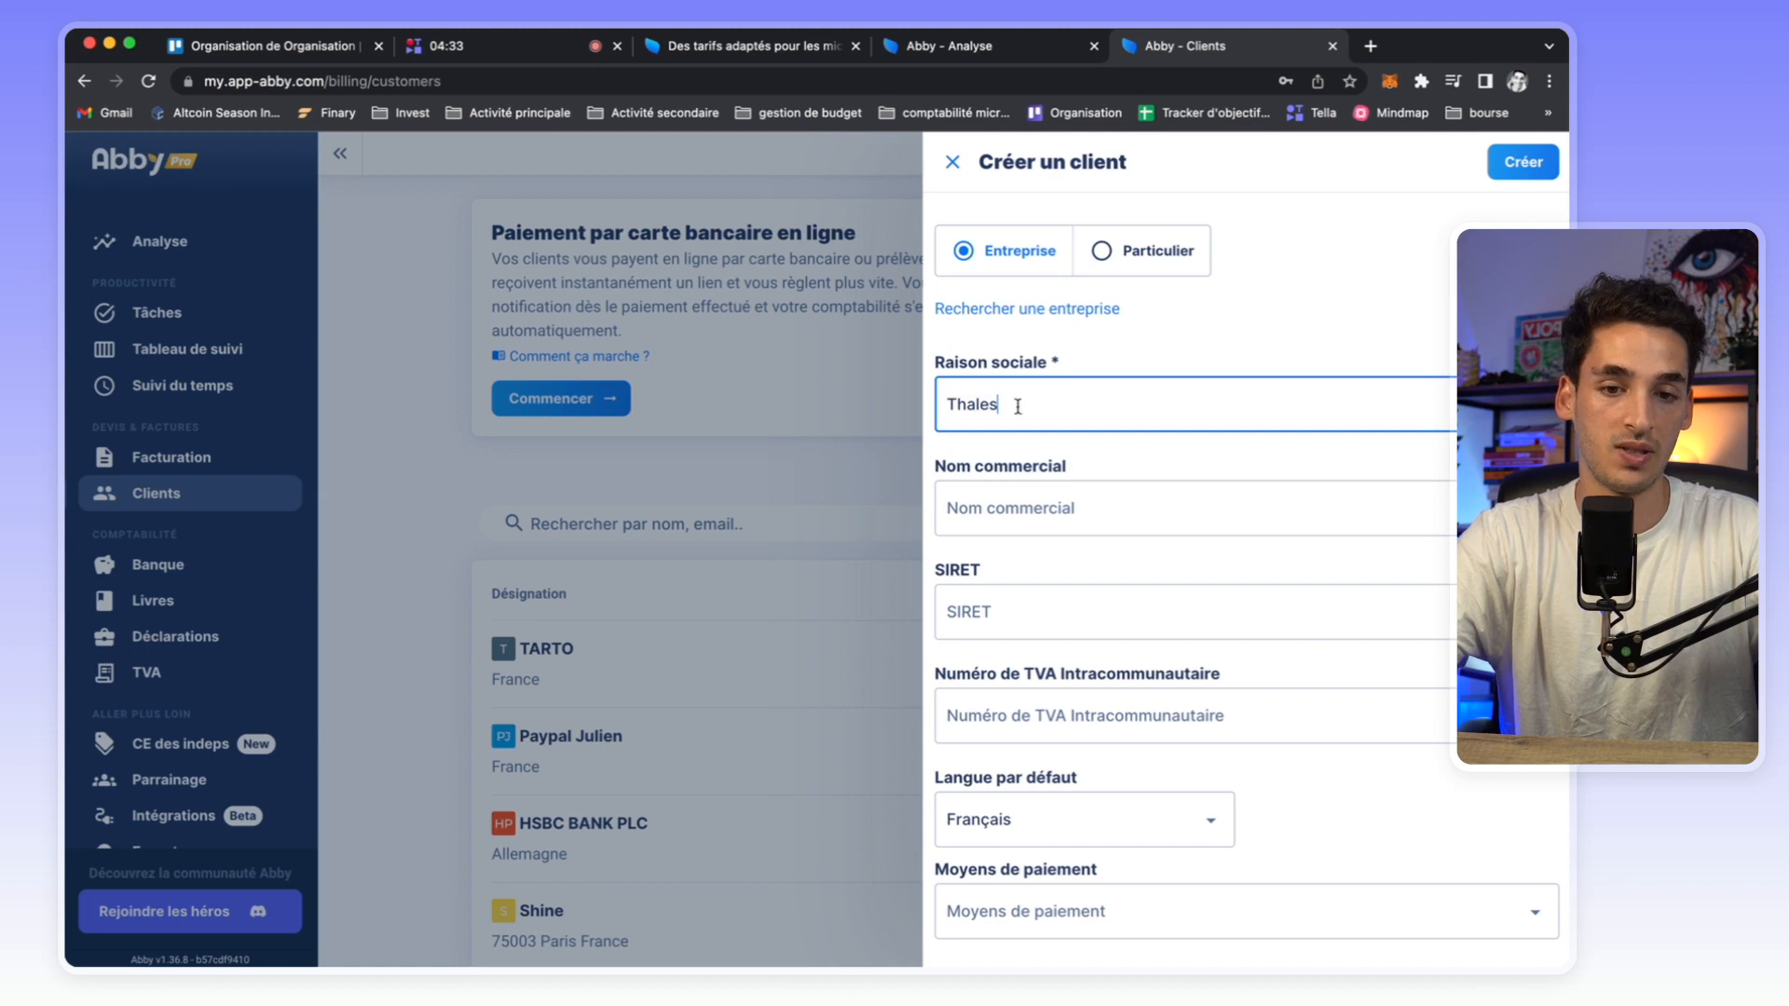
left_click(1120, 352)
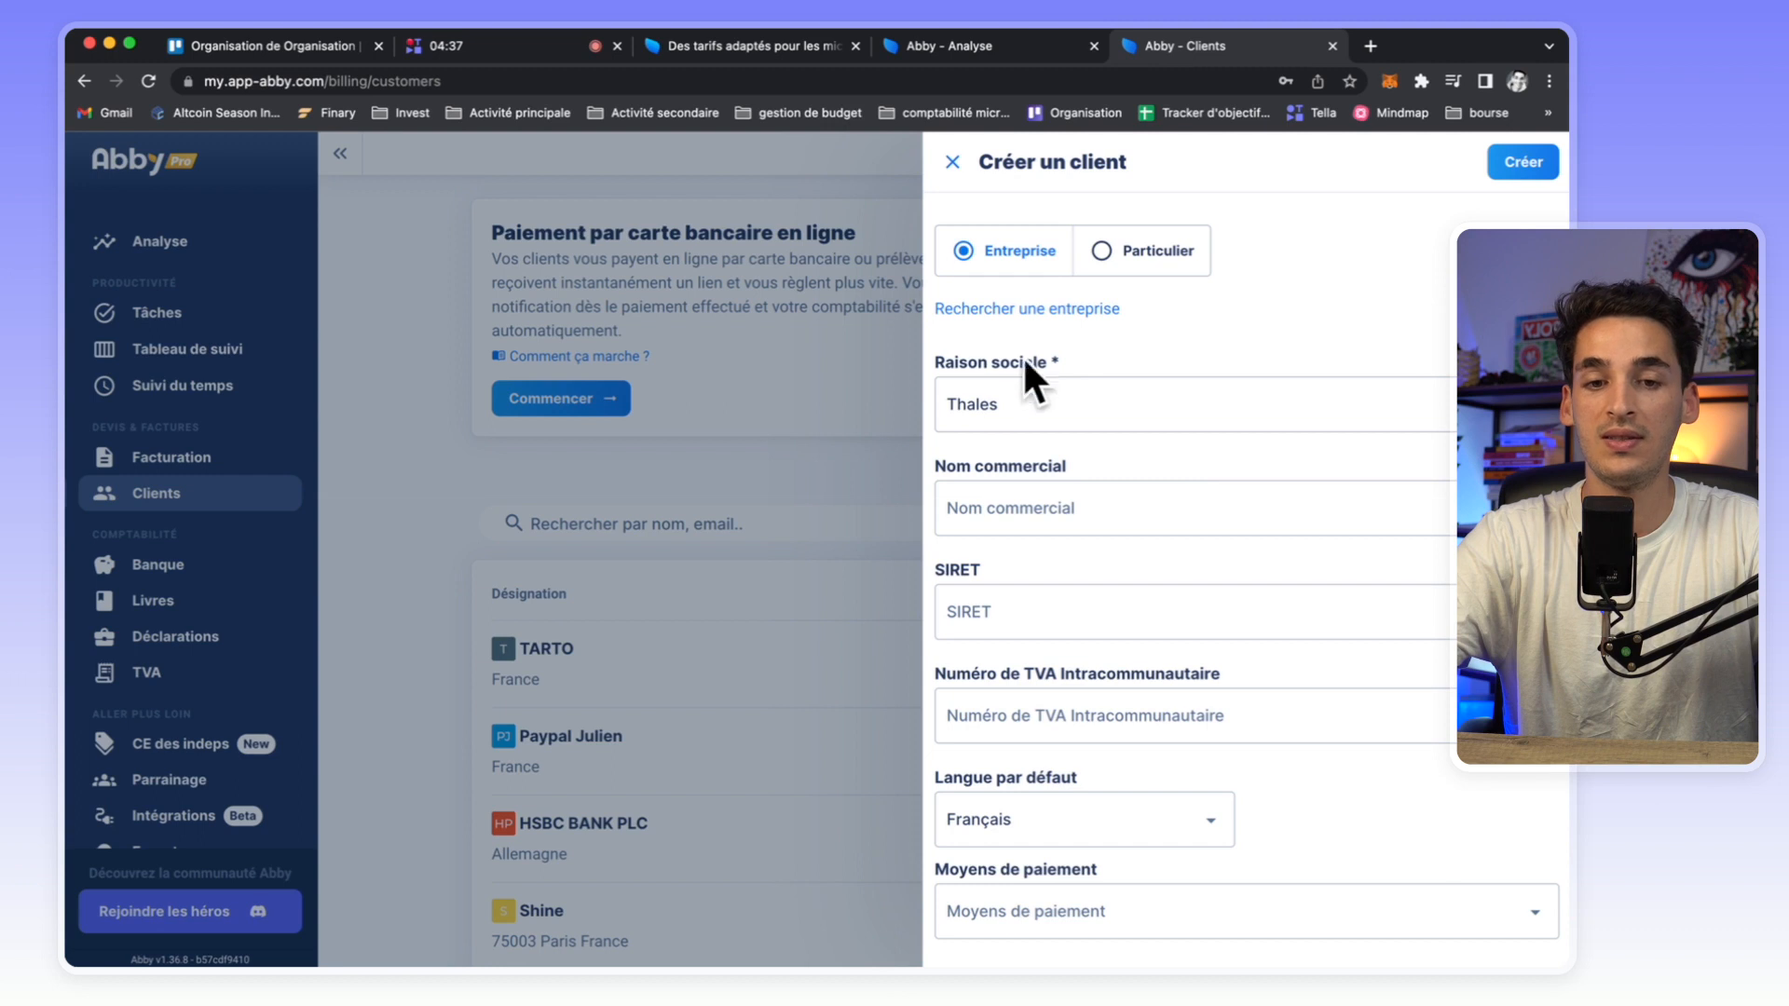
scroll(1095, 392, "down", 5)
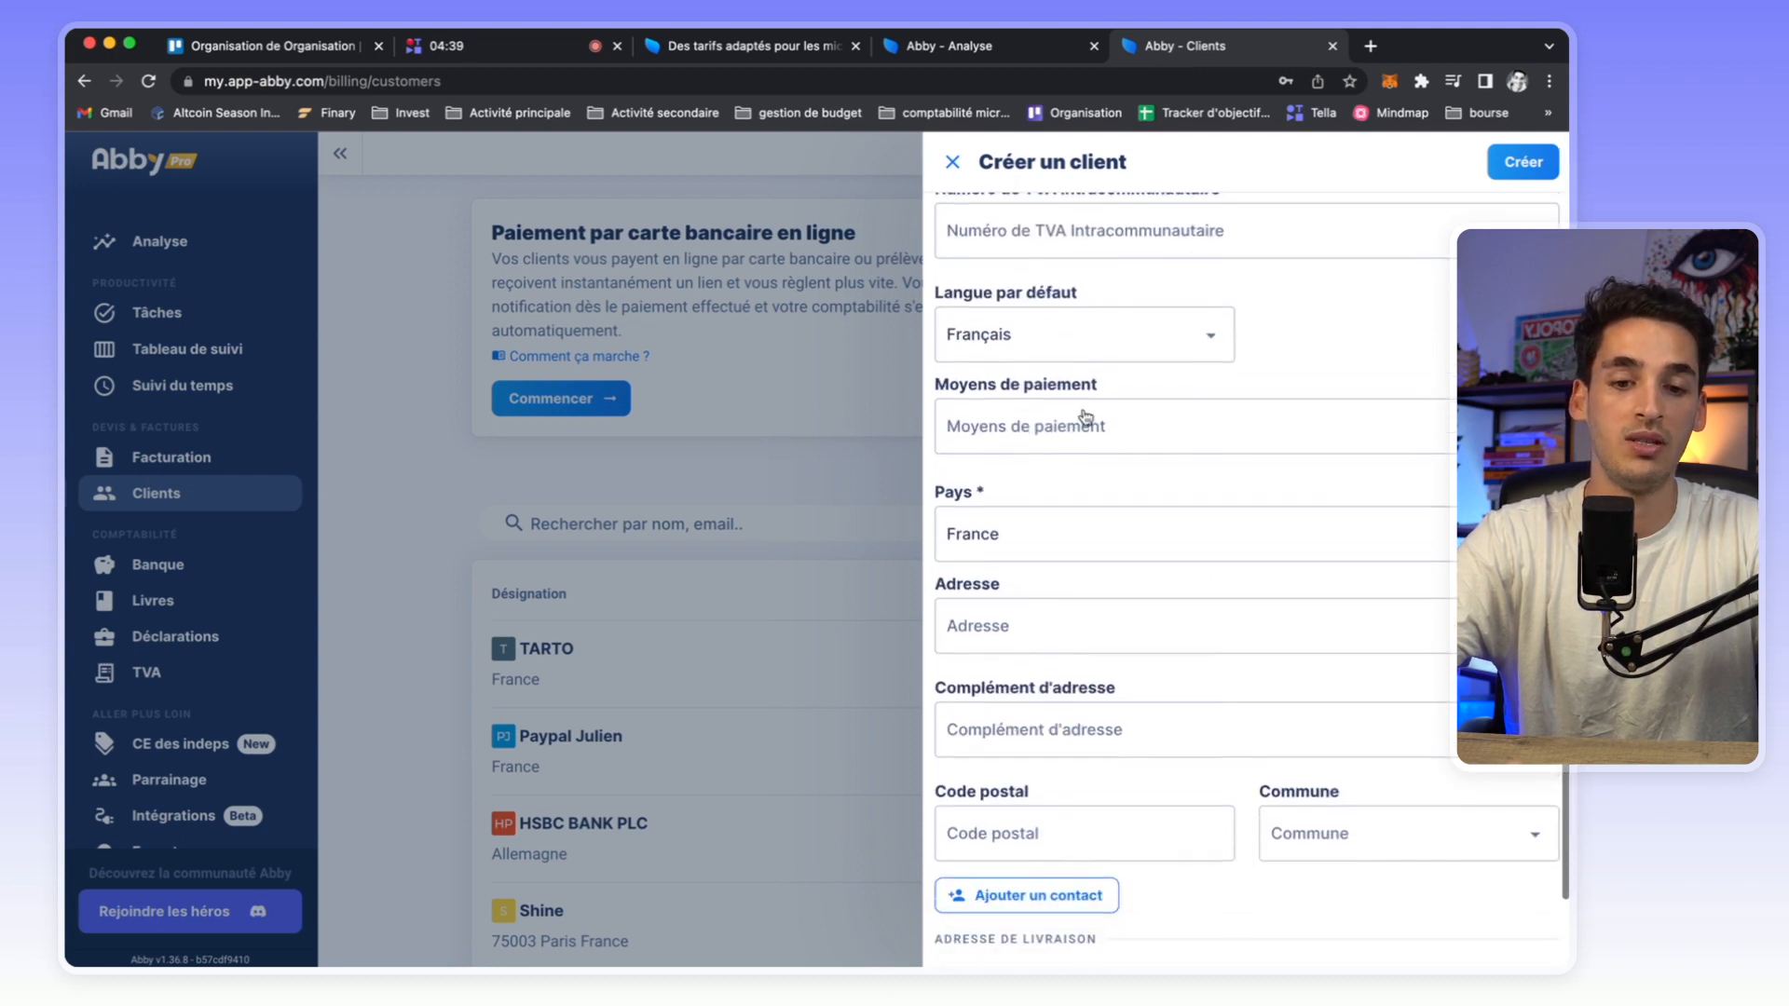
scroll(1074, 507, "up", 5)
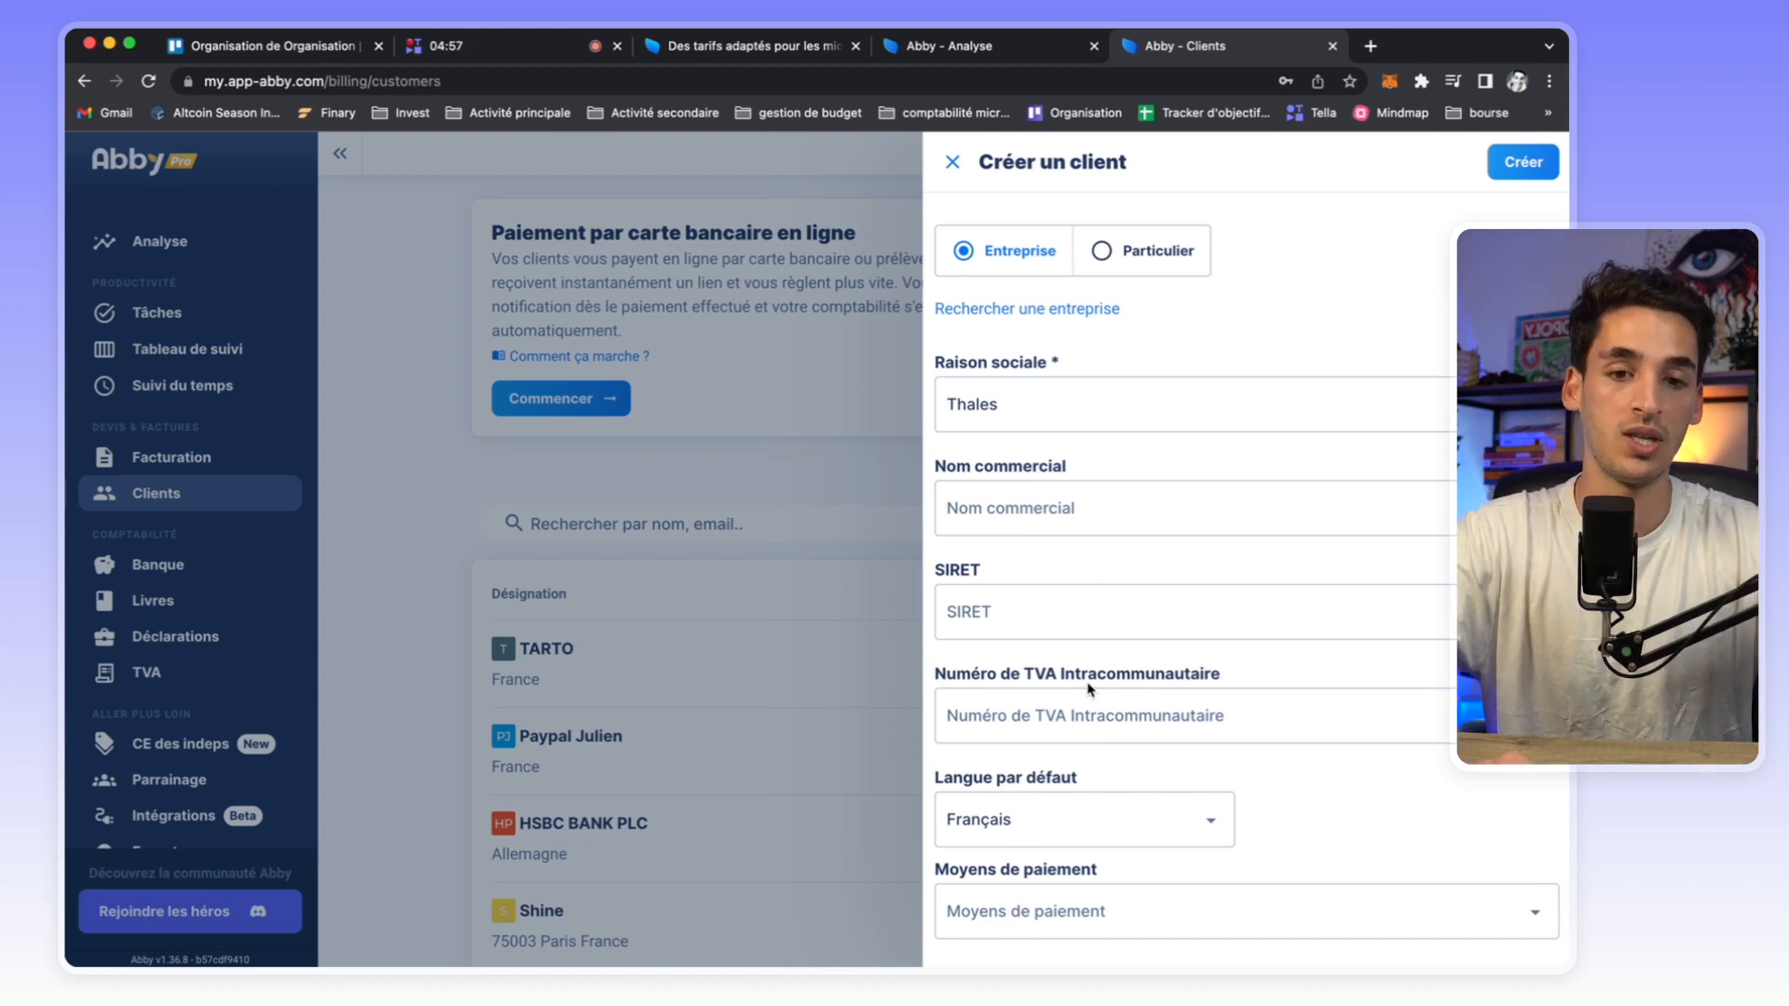
scroll(1072, 439, "down", 5)
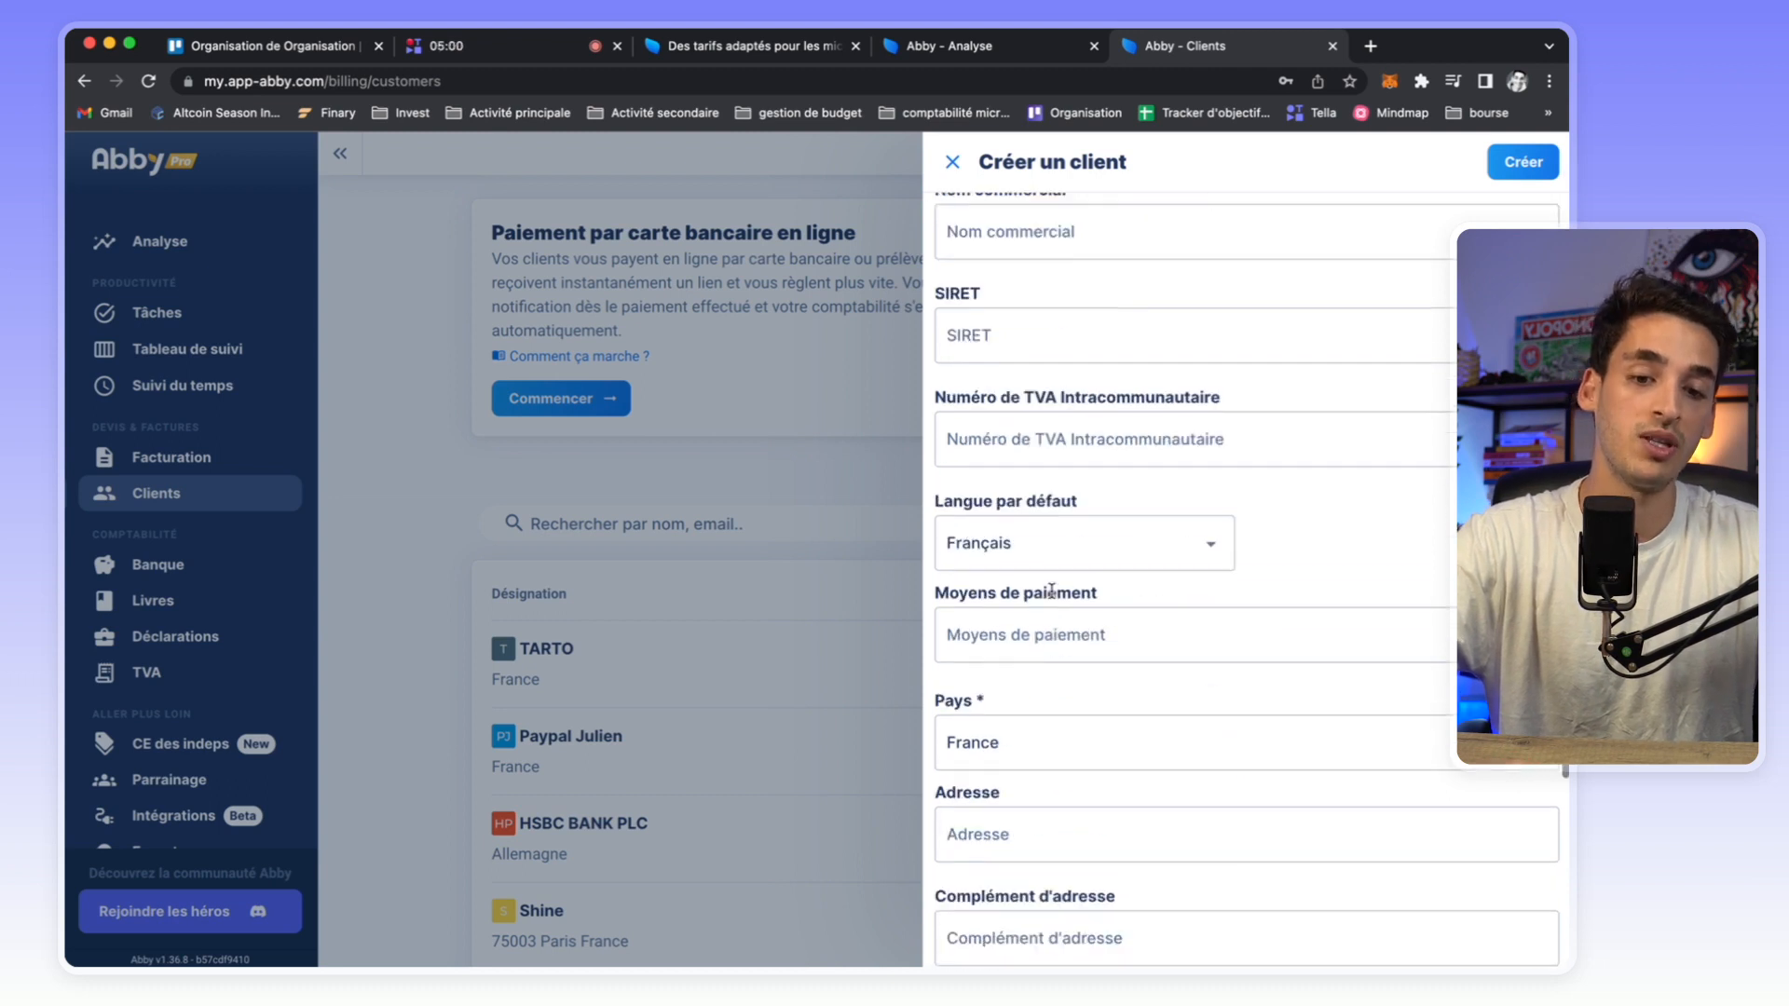
scroll(1115, 641, "up", 5)
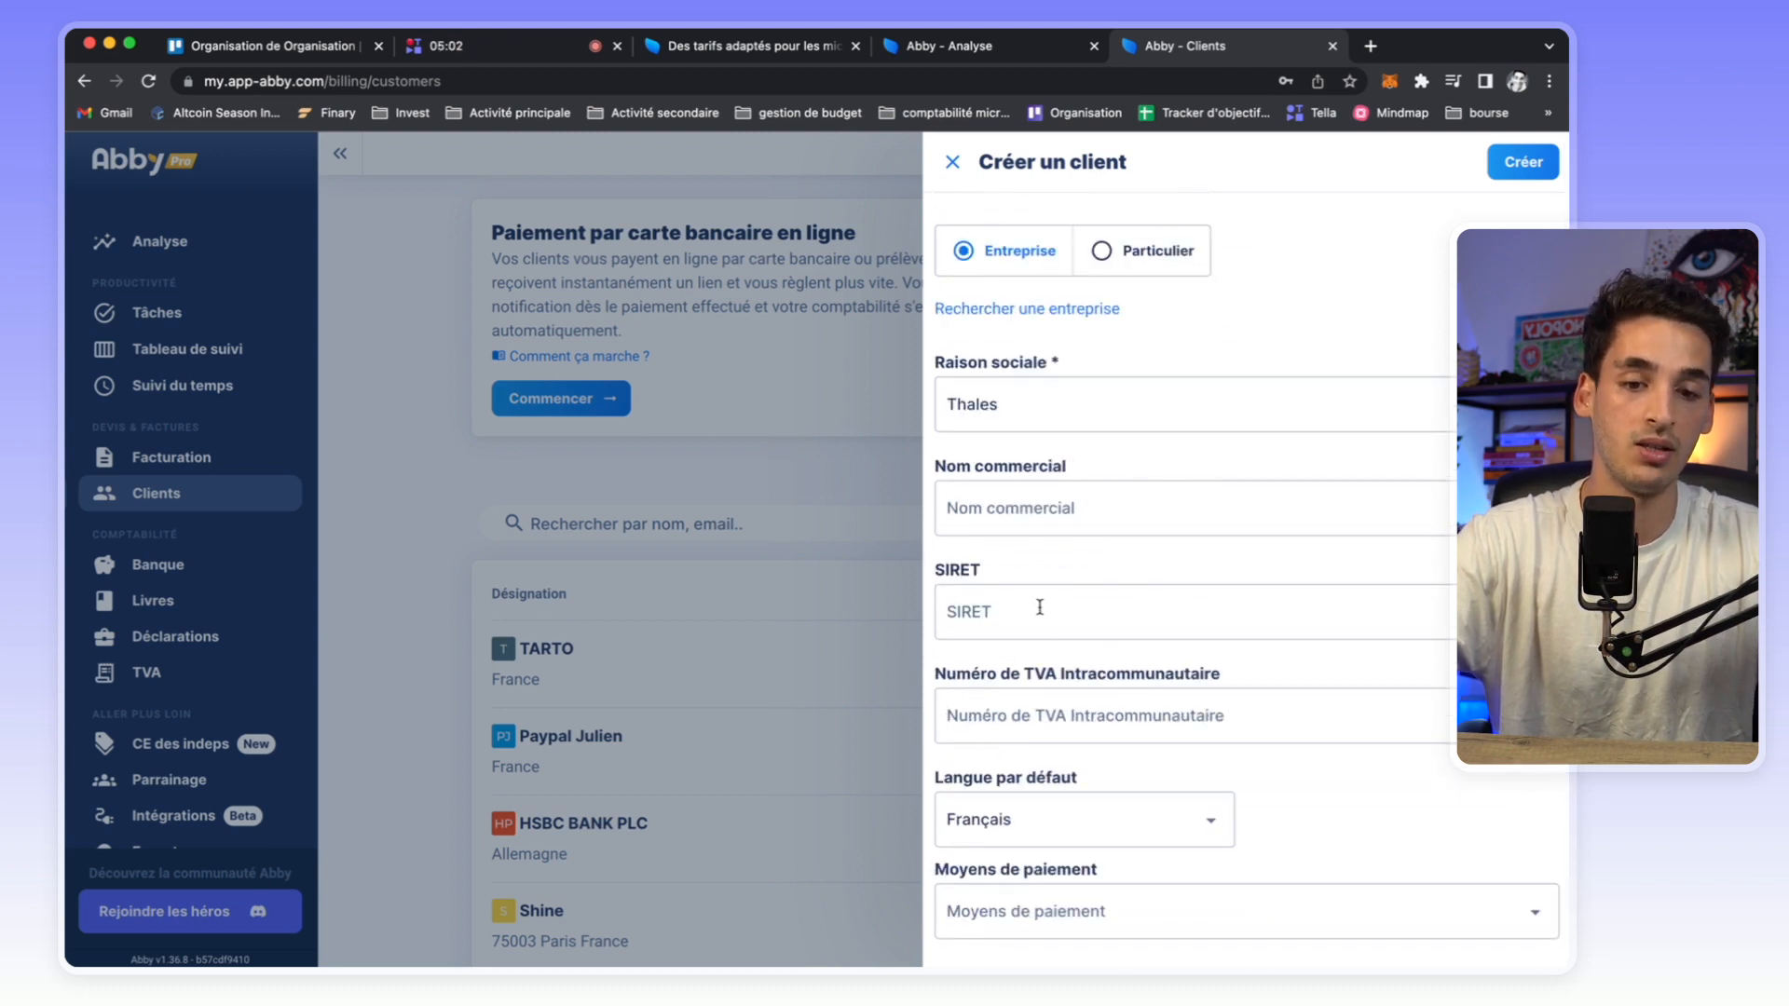
left_click(1521, 163)
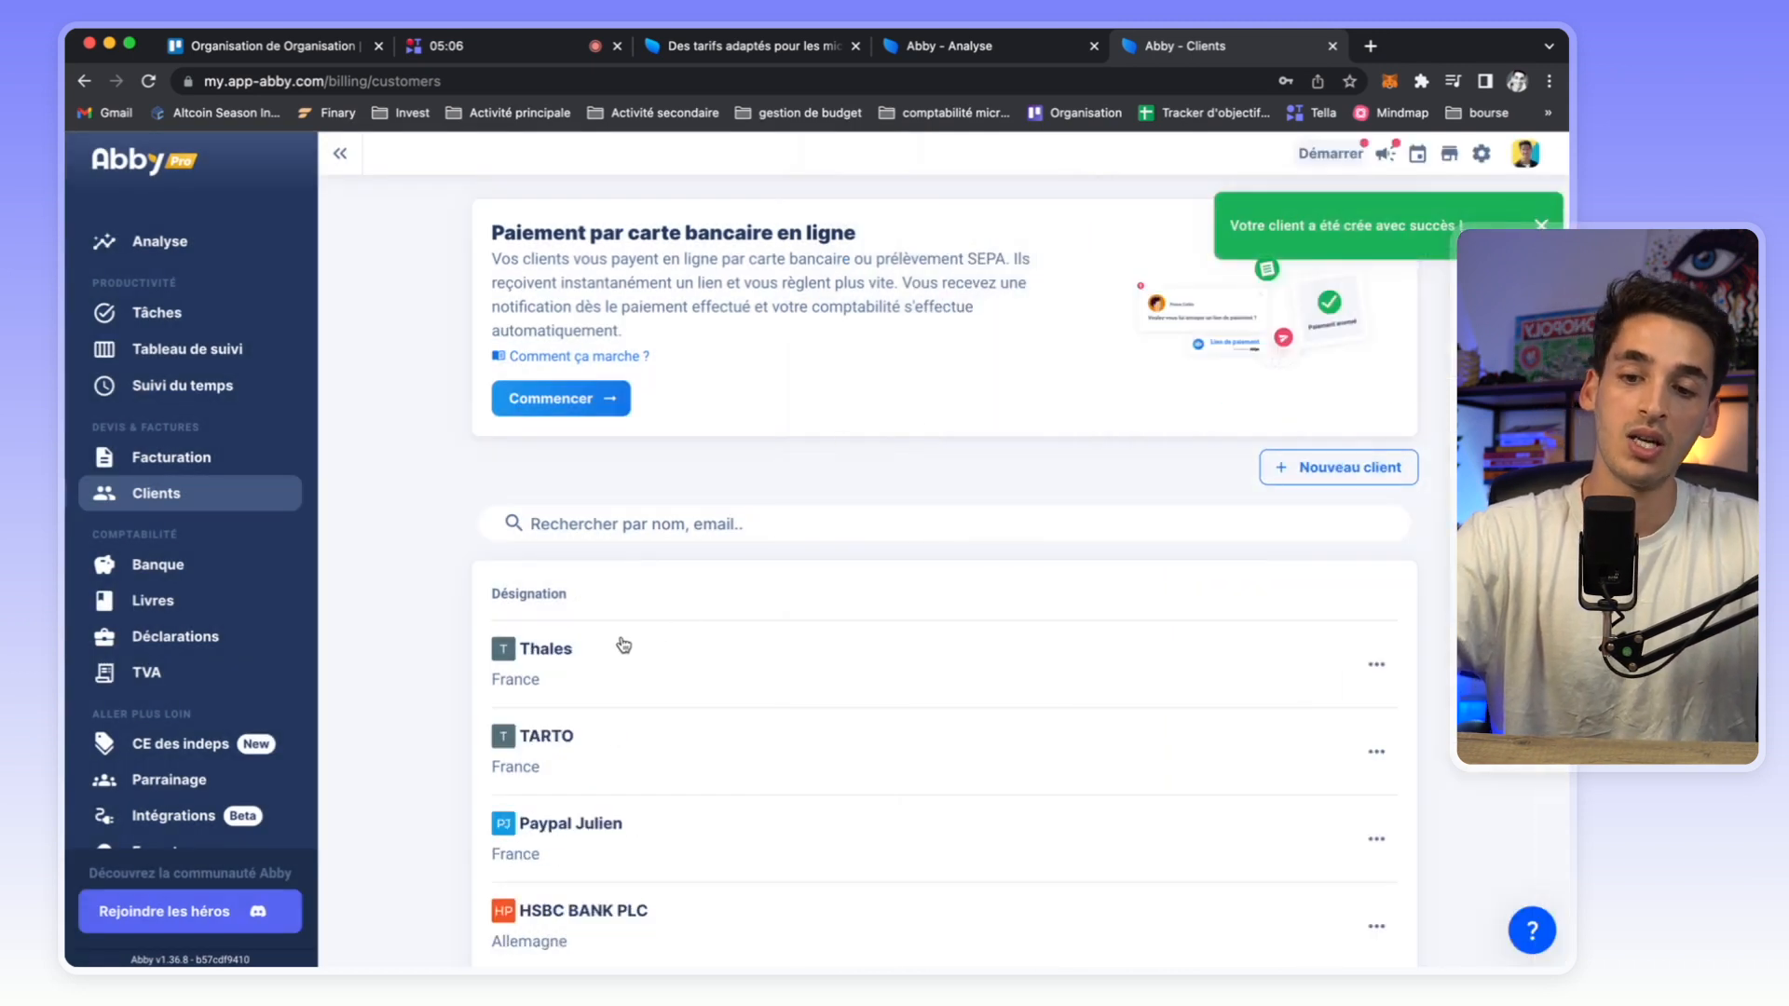
Go to the Devis section of Facturation and start creating a new quote.
left_click(153, 463)
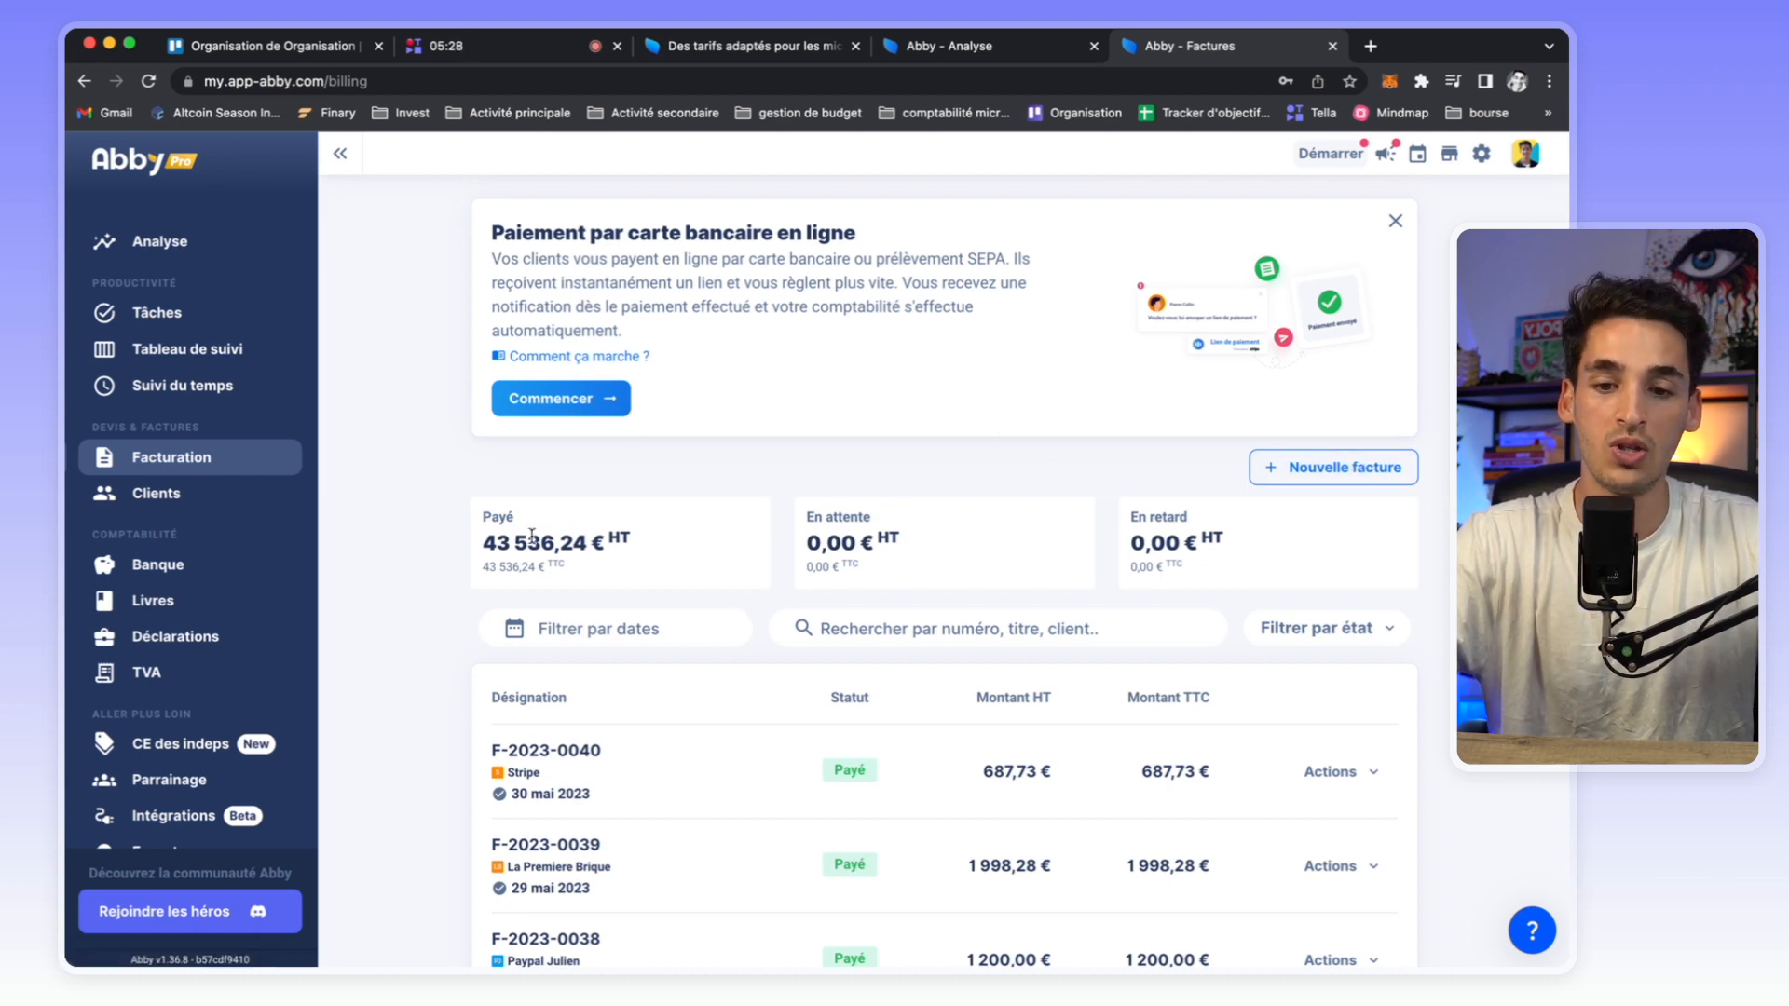
scroll(513, 485, "up", 3)
left_click(745, 346)
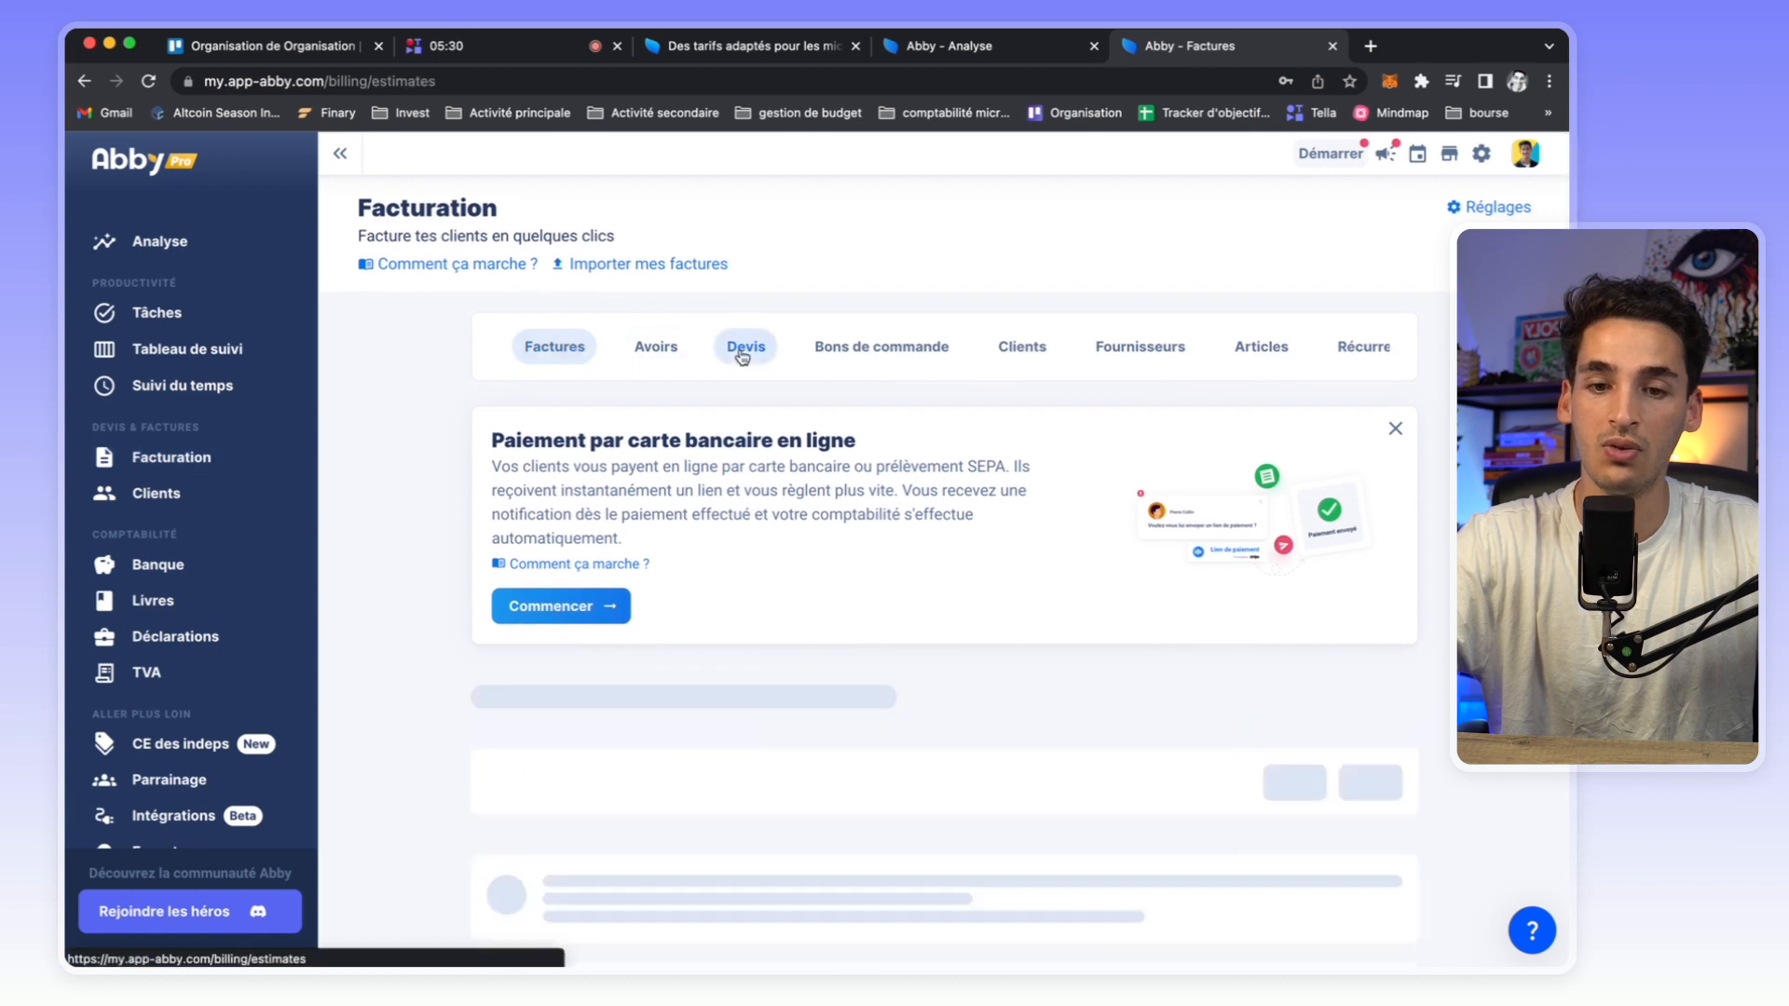
scroll(611, 631, "down", 5)
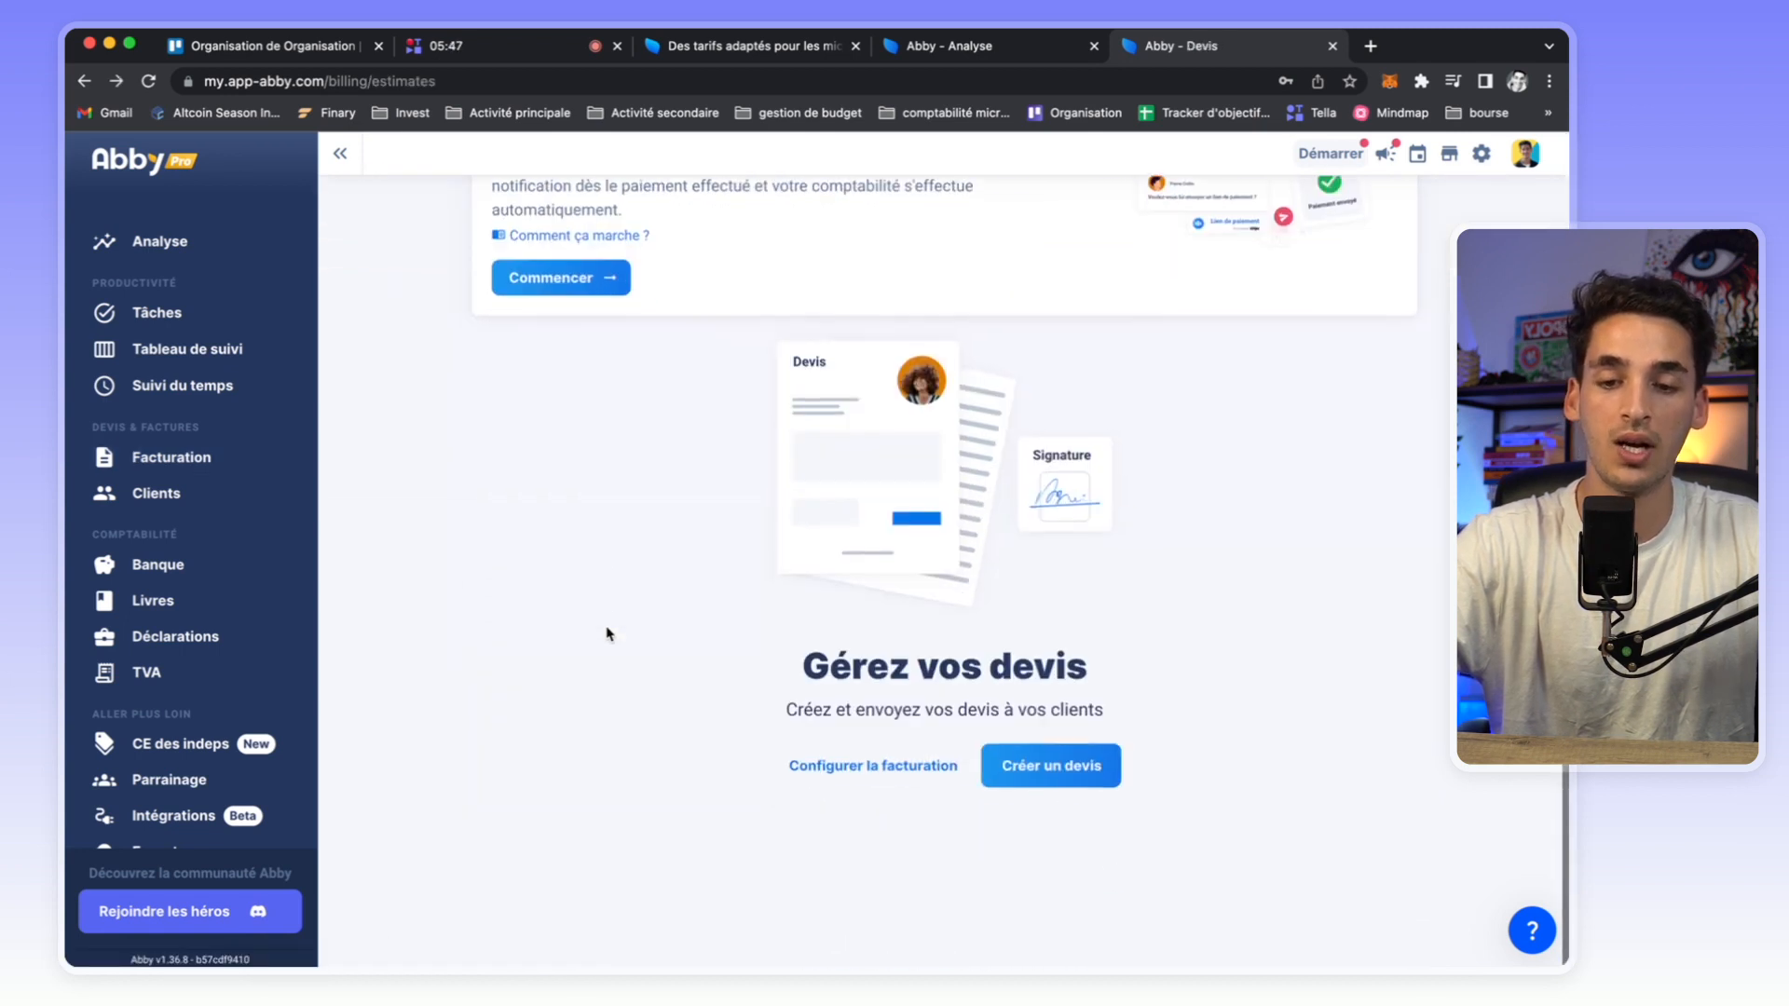
left_click(1053, 800)
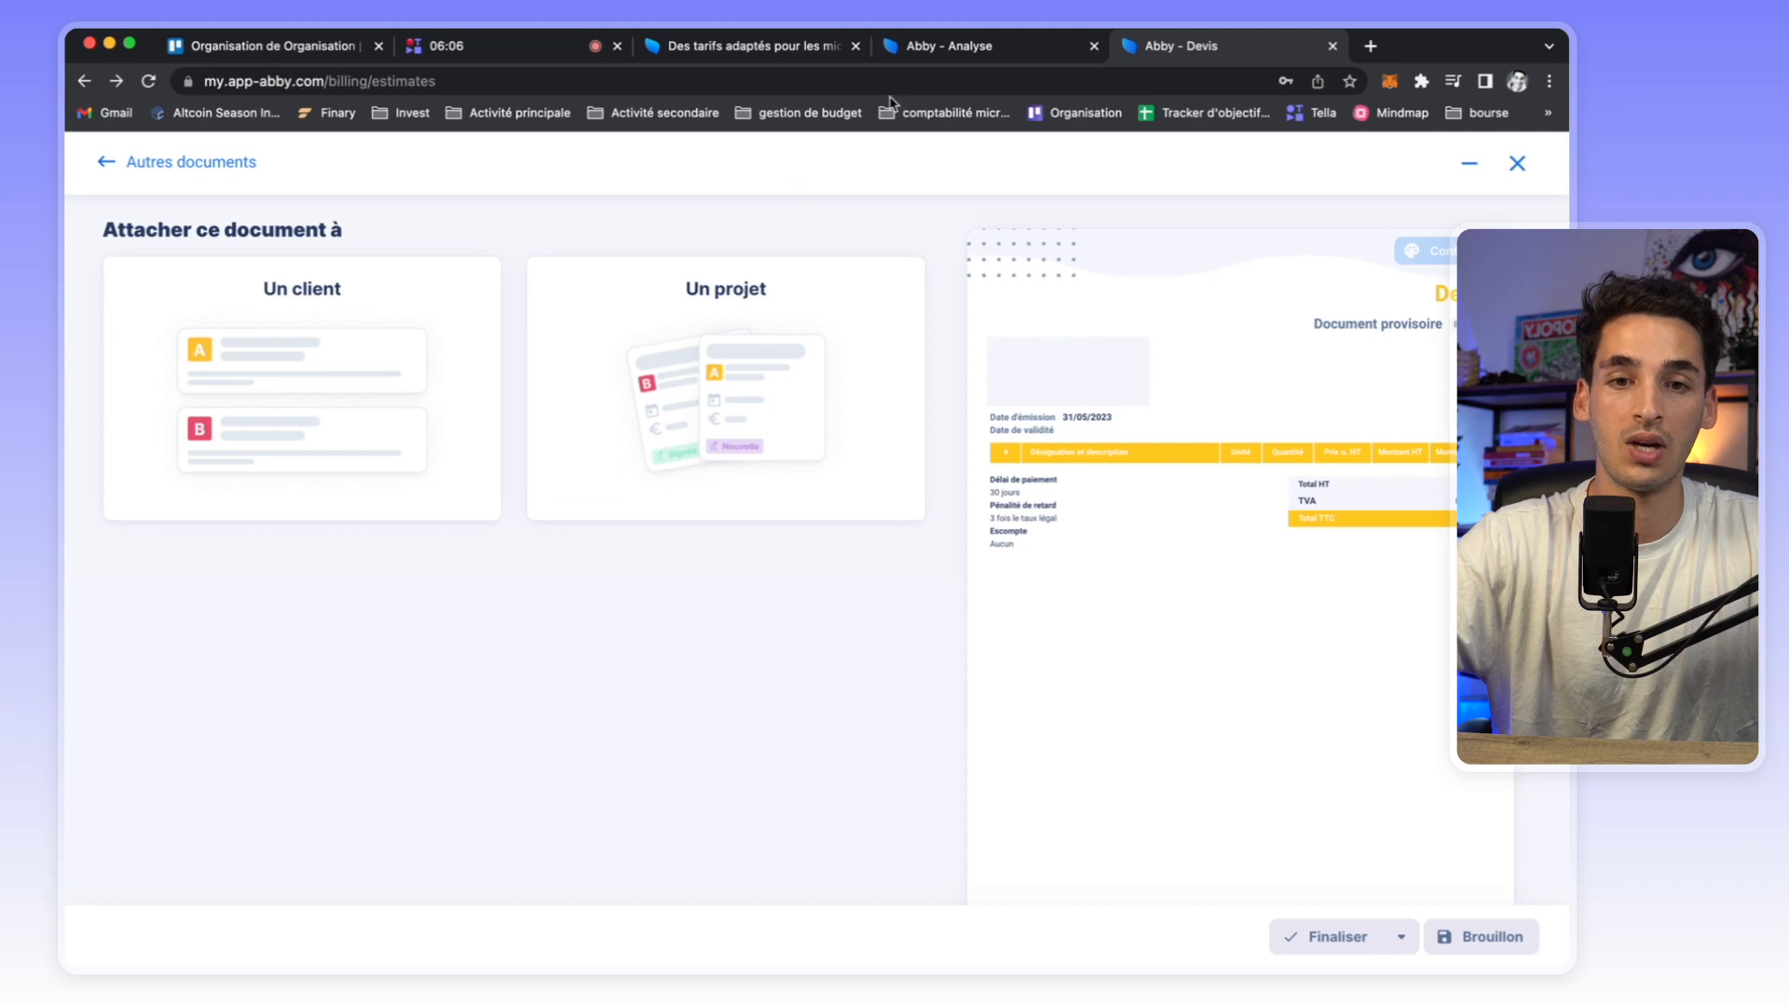
Switch to the Abby Tarifs page to check the plans and return to the new quote.
left_click(716, 51)
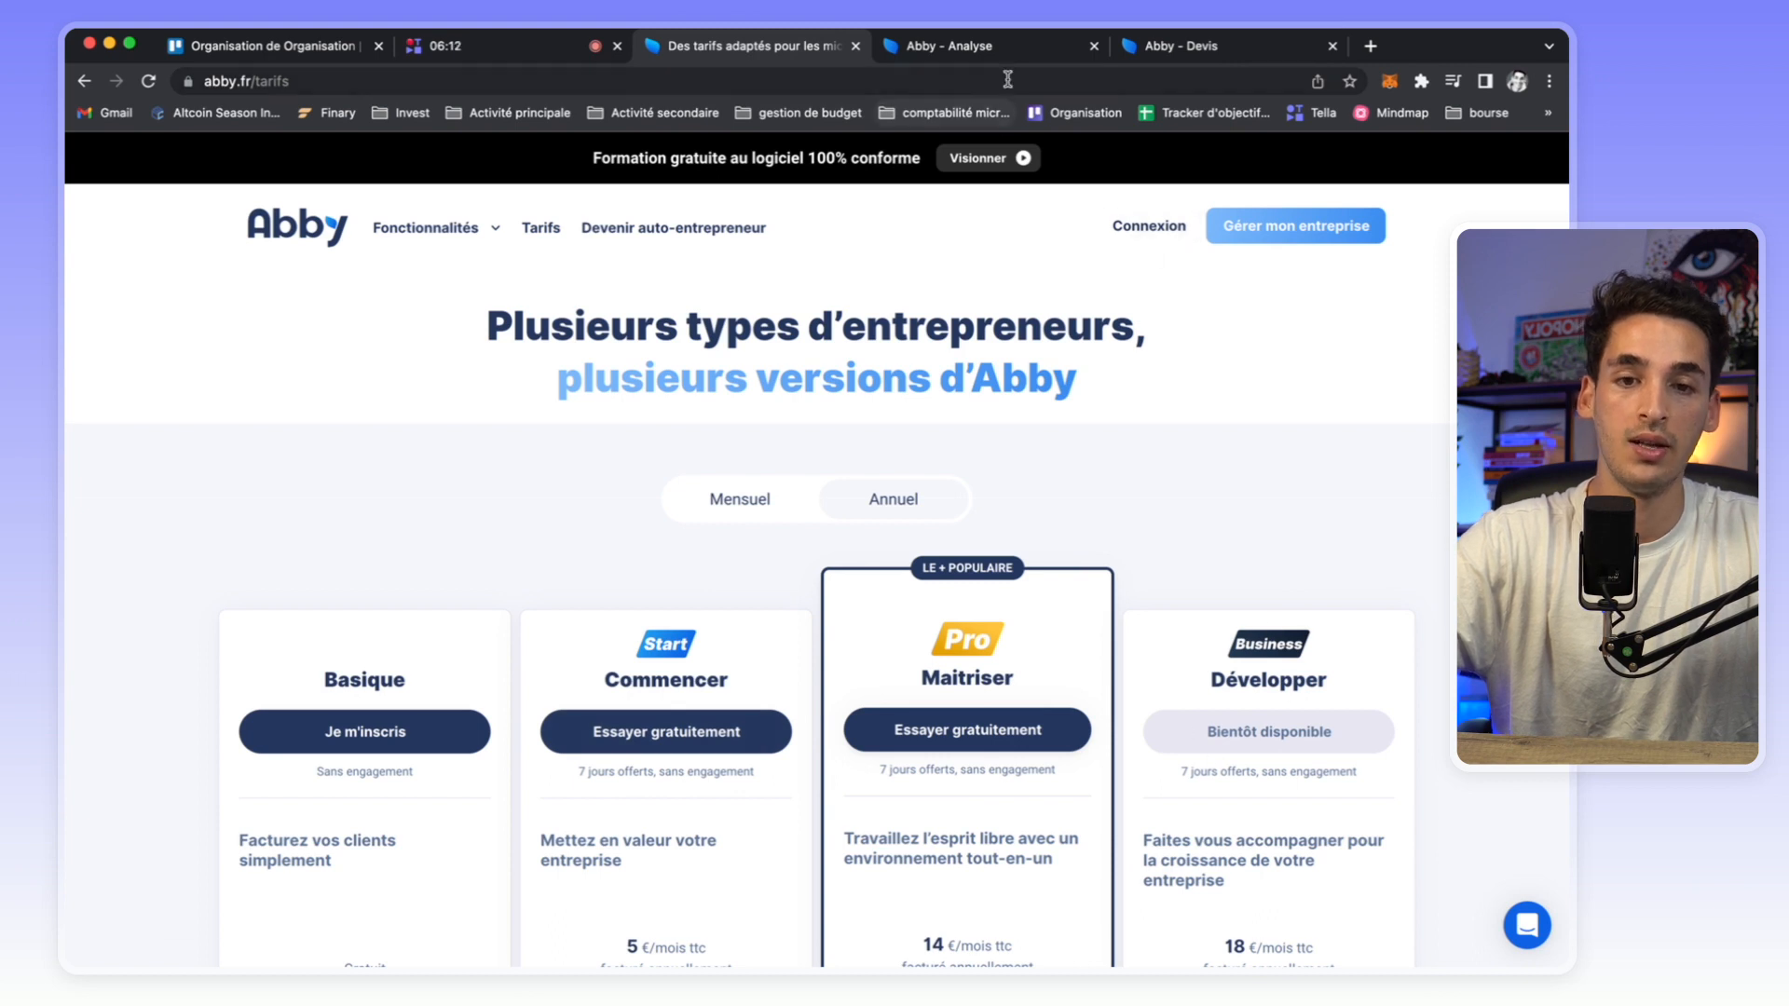
left_click(1011, 46)
left_click(1178, 37)
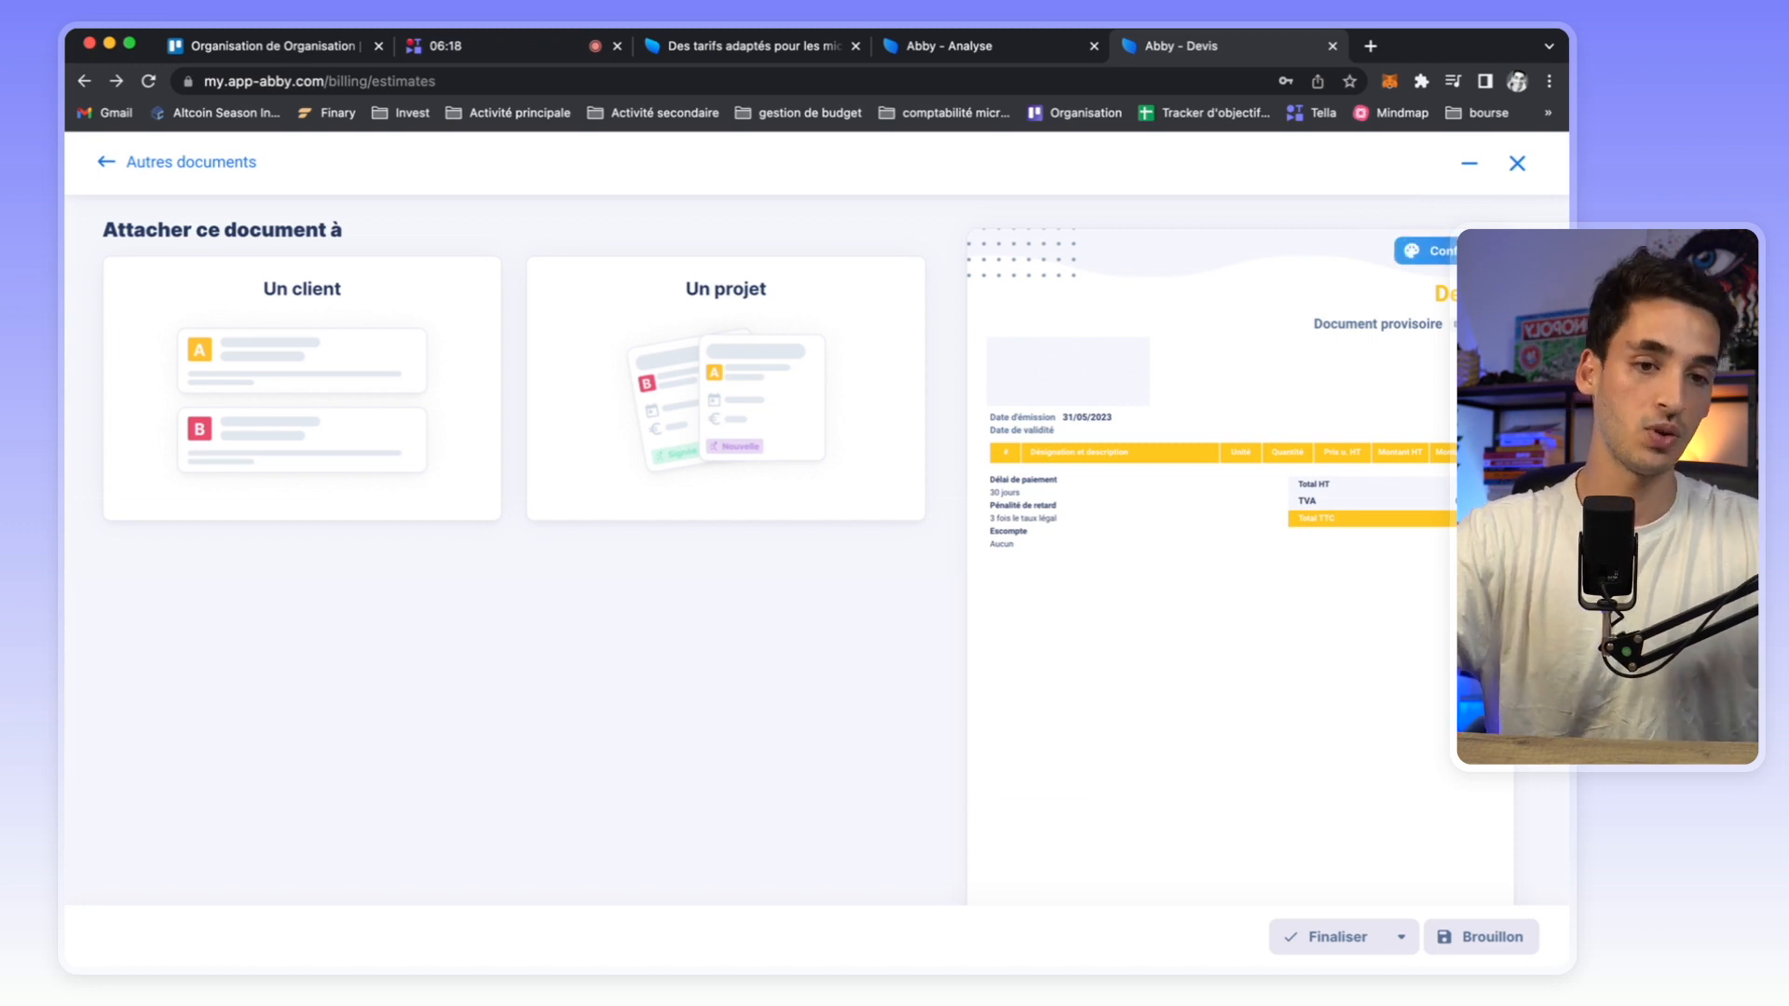
Open the document style settings, try the two green shades and choose the darker plain orange as the document colour.
left_click(1426, 251)
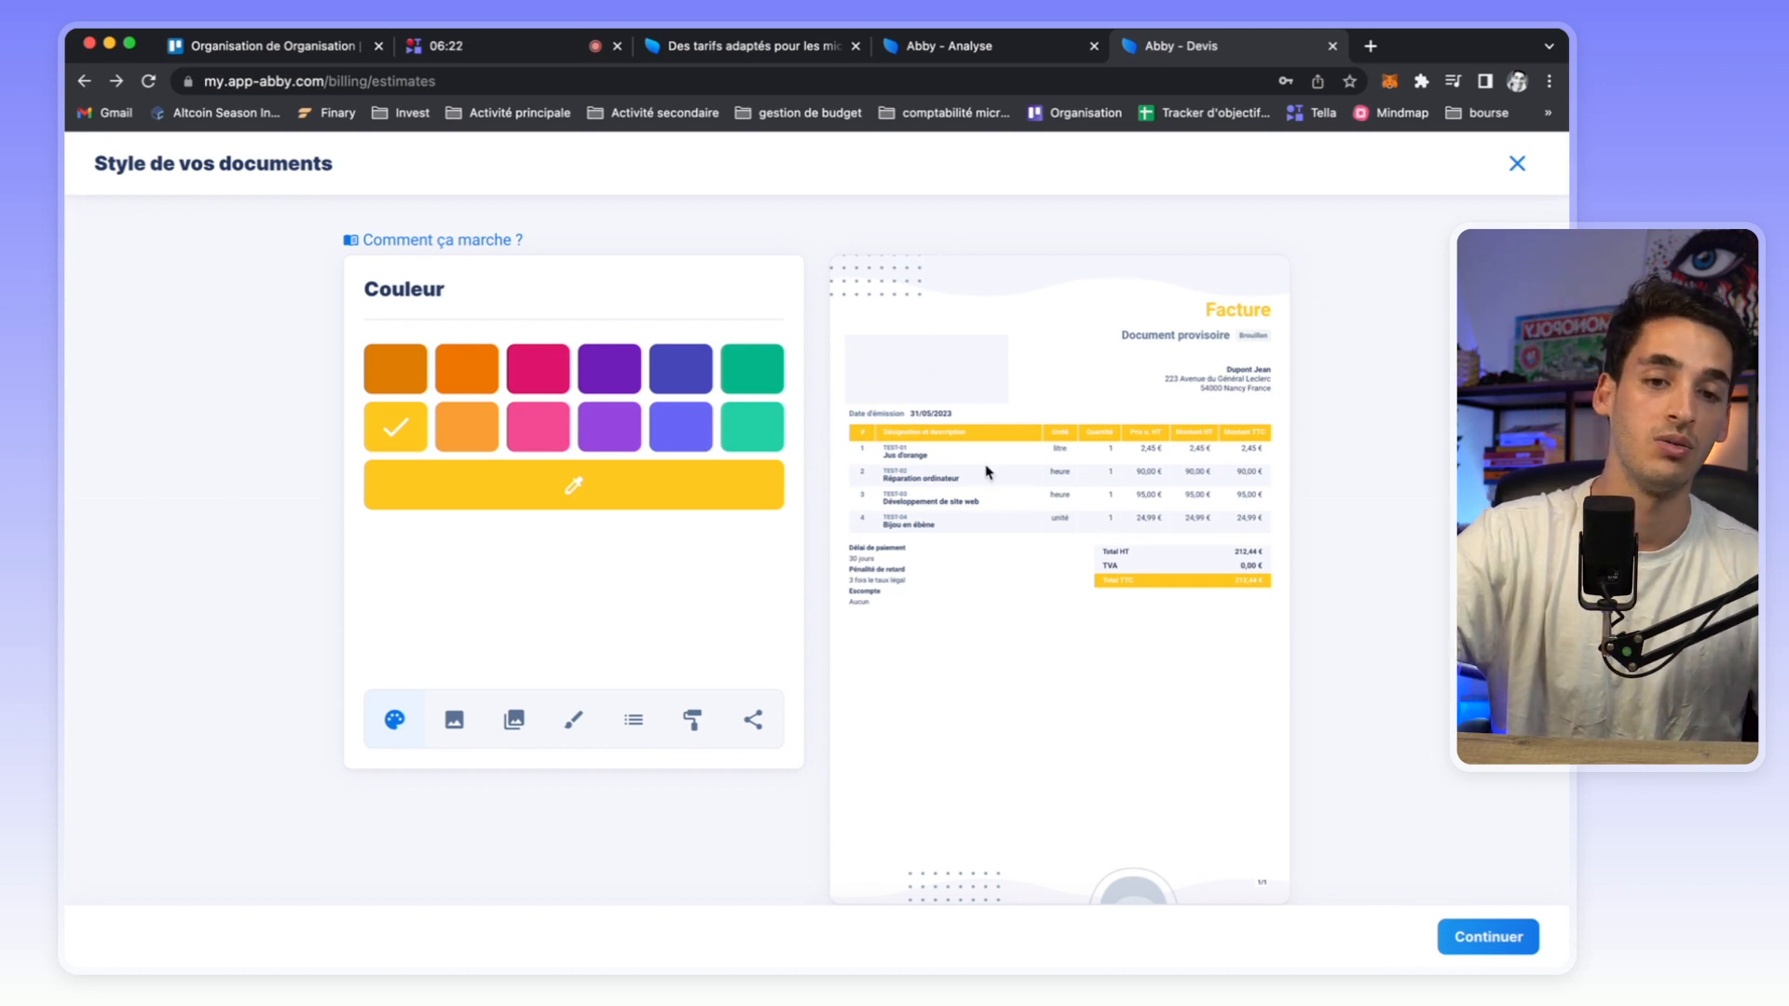
left_click(747, 371)
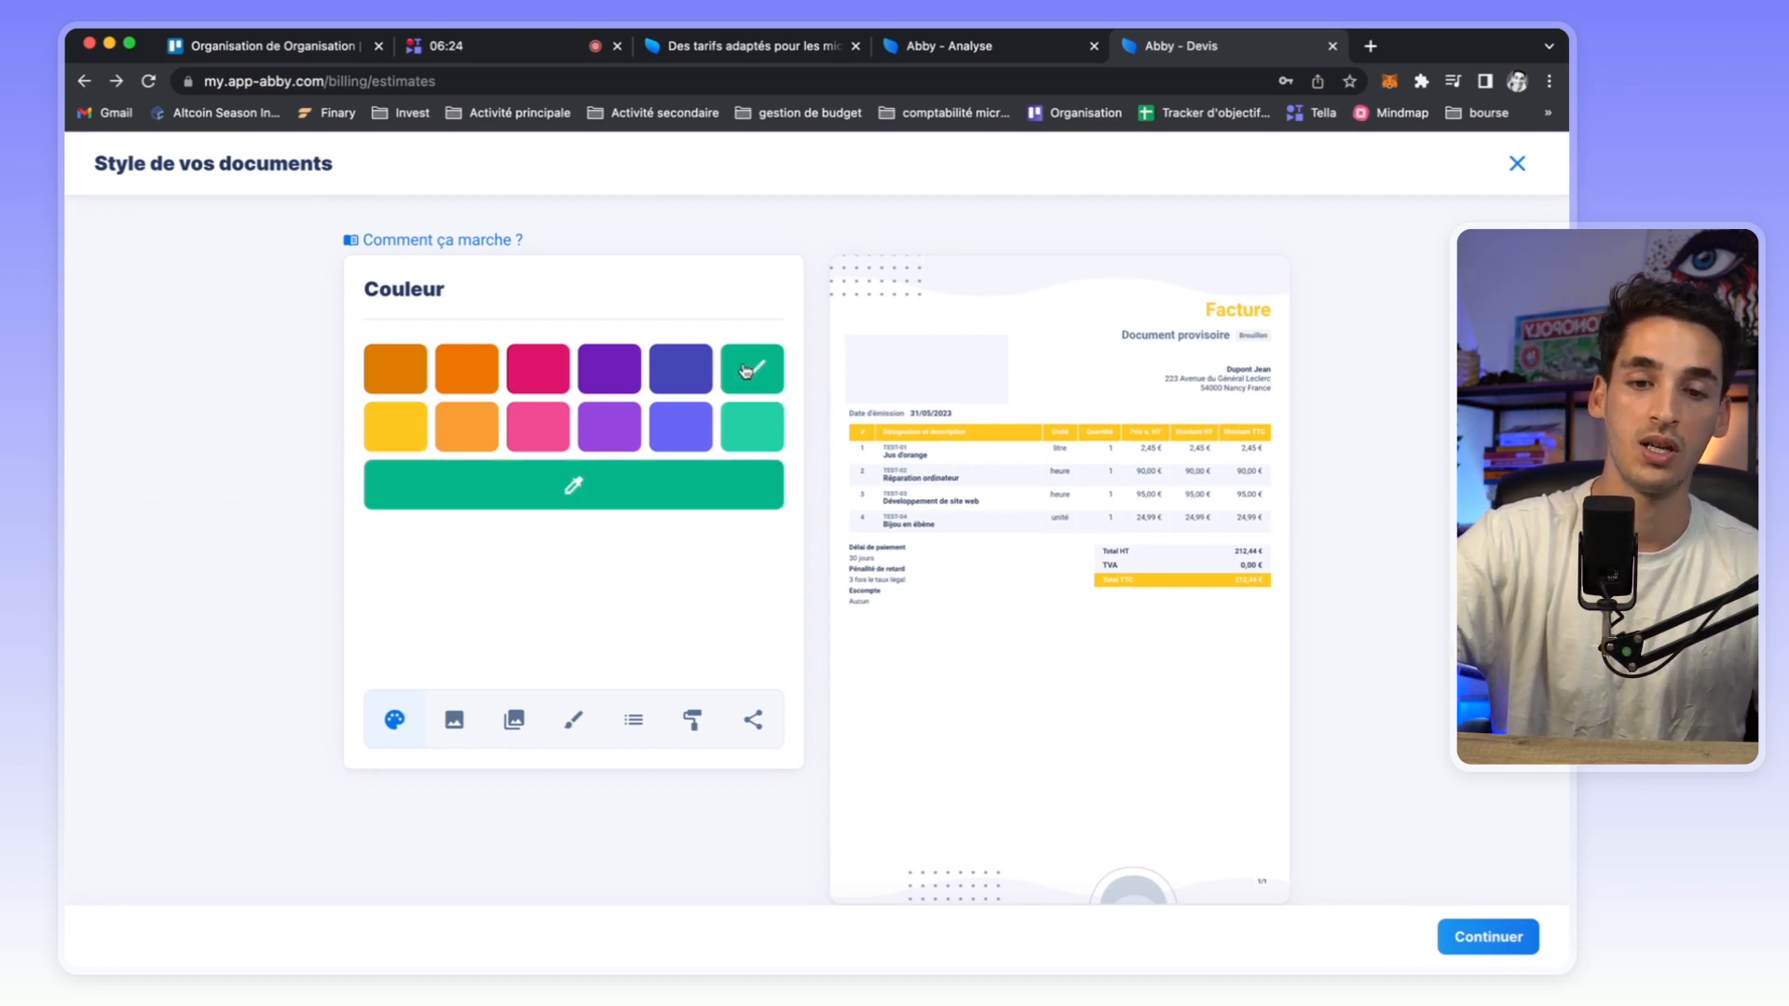
left_click(746, 449)
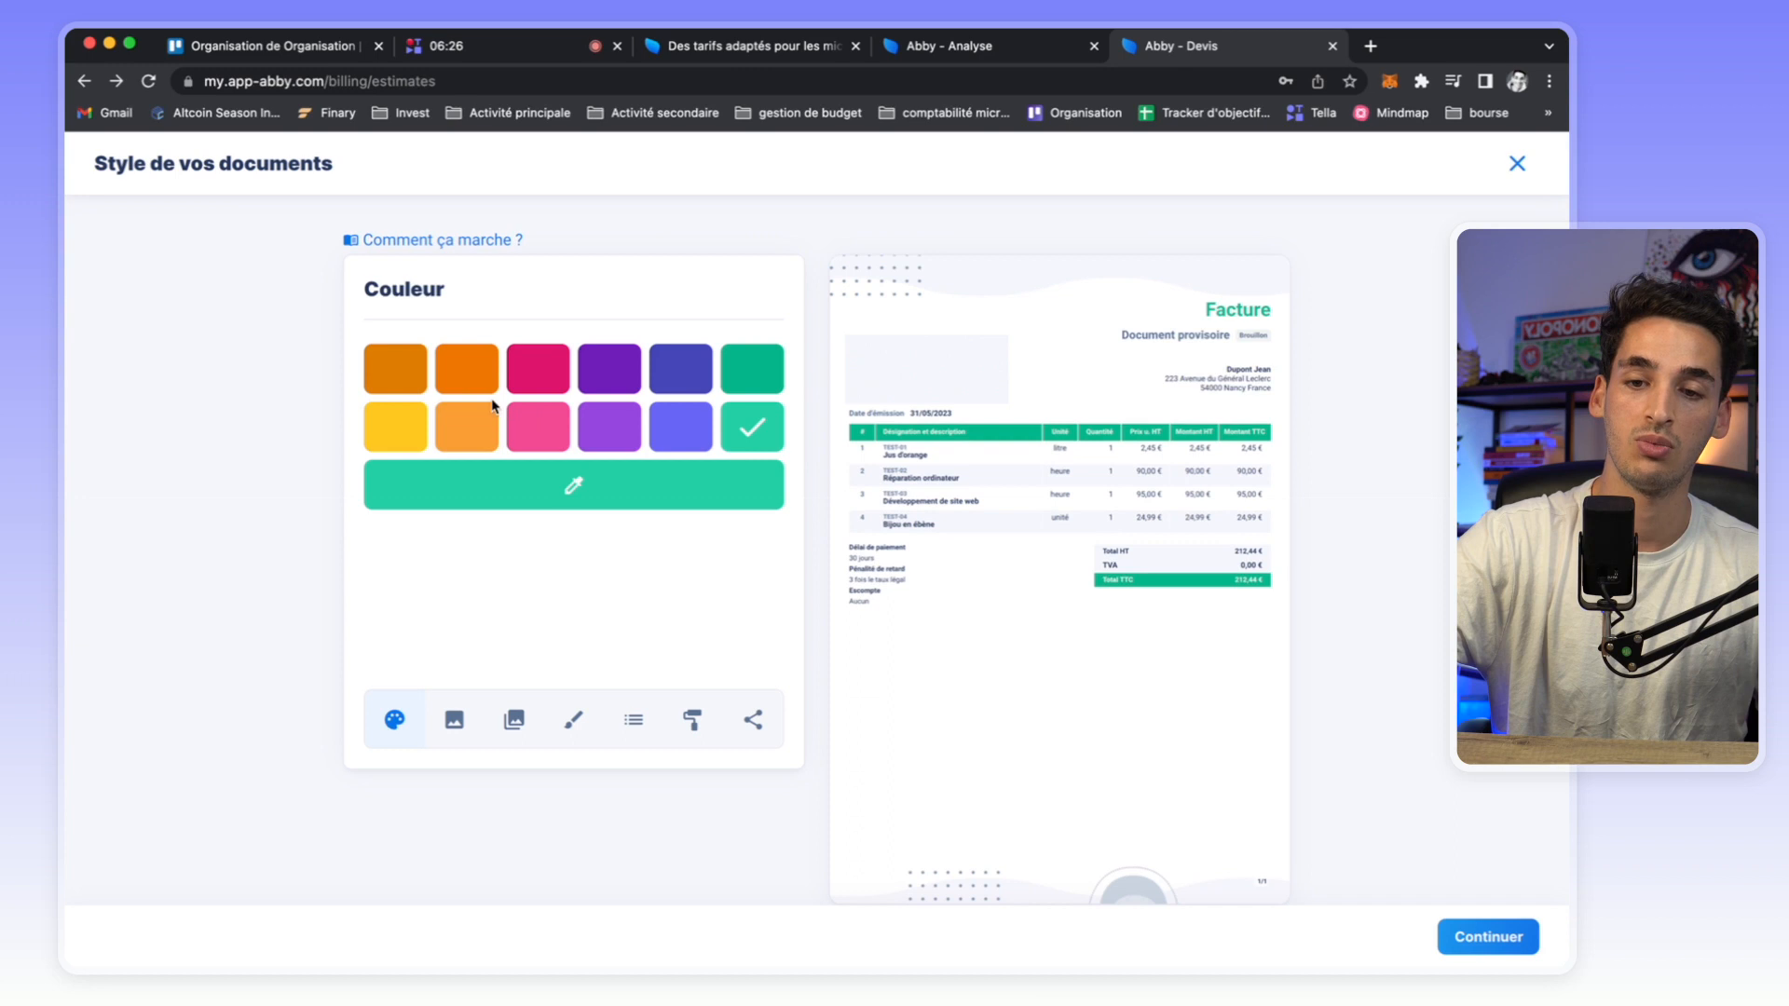
left_click(422, 363)
left_click(477, 367)
Examine the logo, footer logo, theme, column and decoration options of the document style, and return to the quote.
left_click(452, 721)
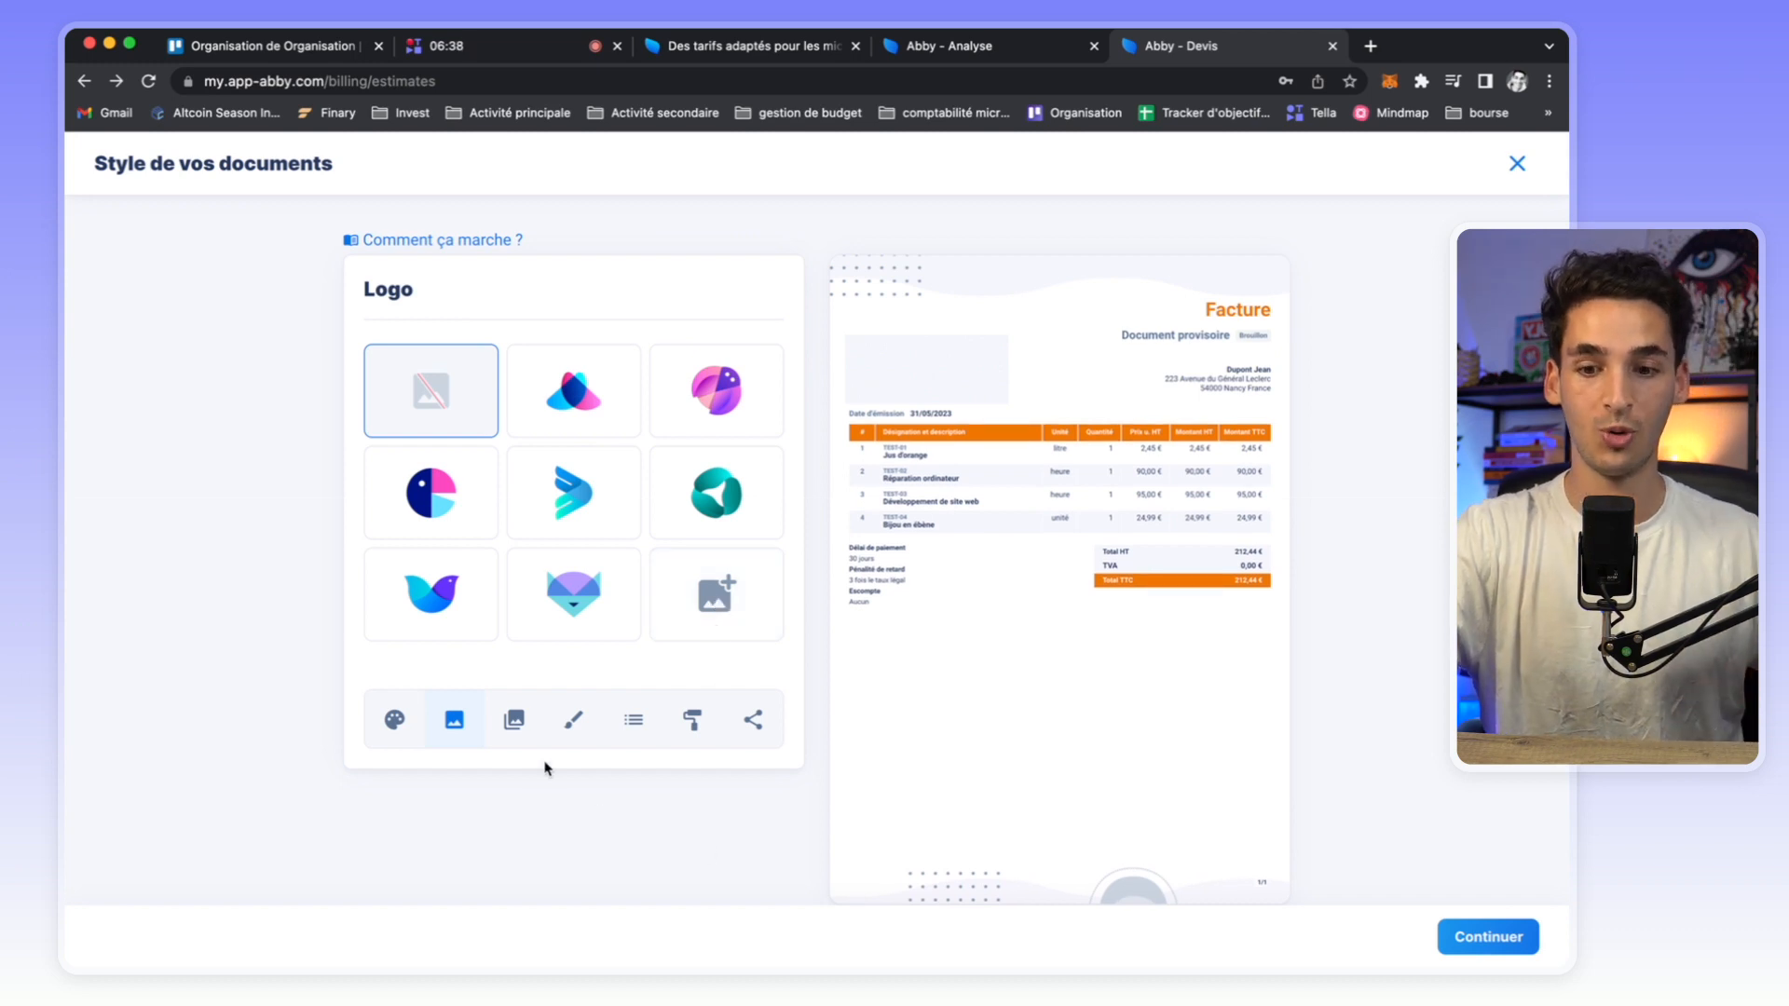
left_click(515, 725)
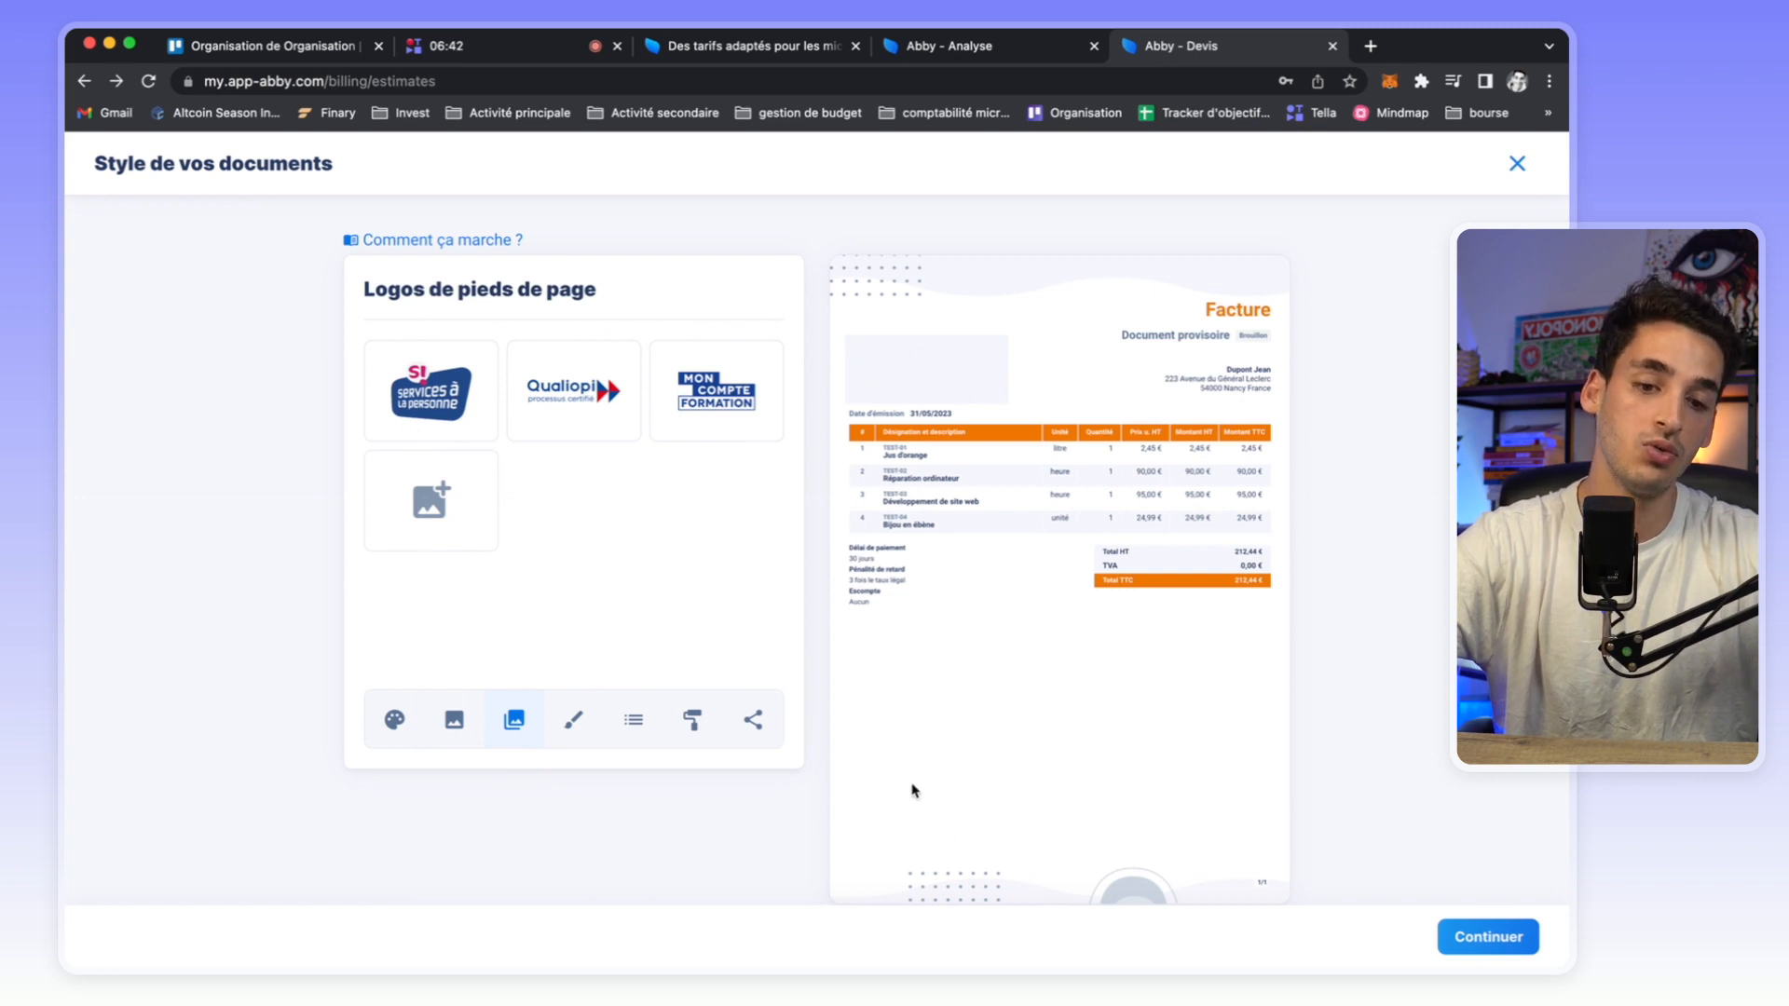
left_click(571, 730)
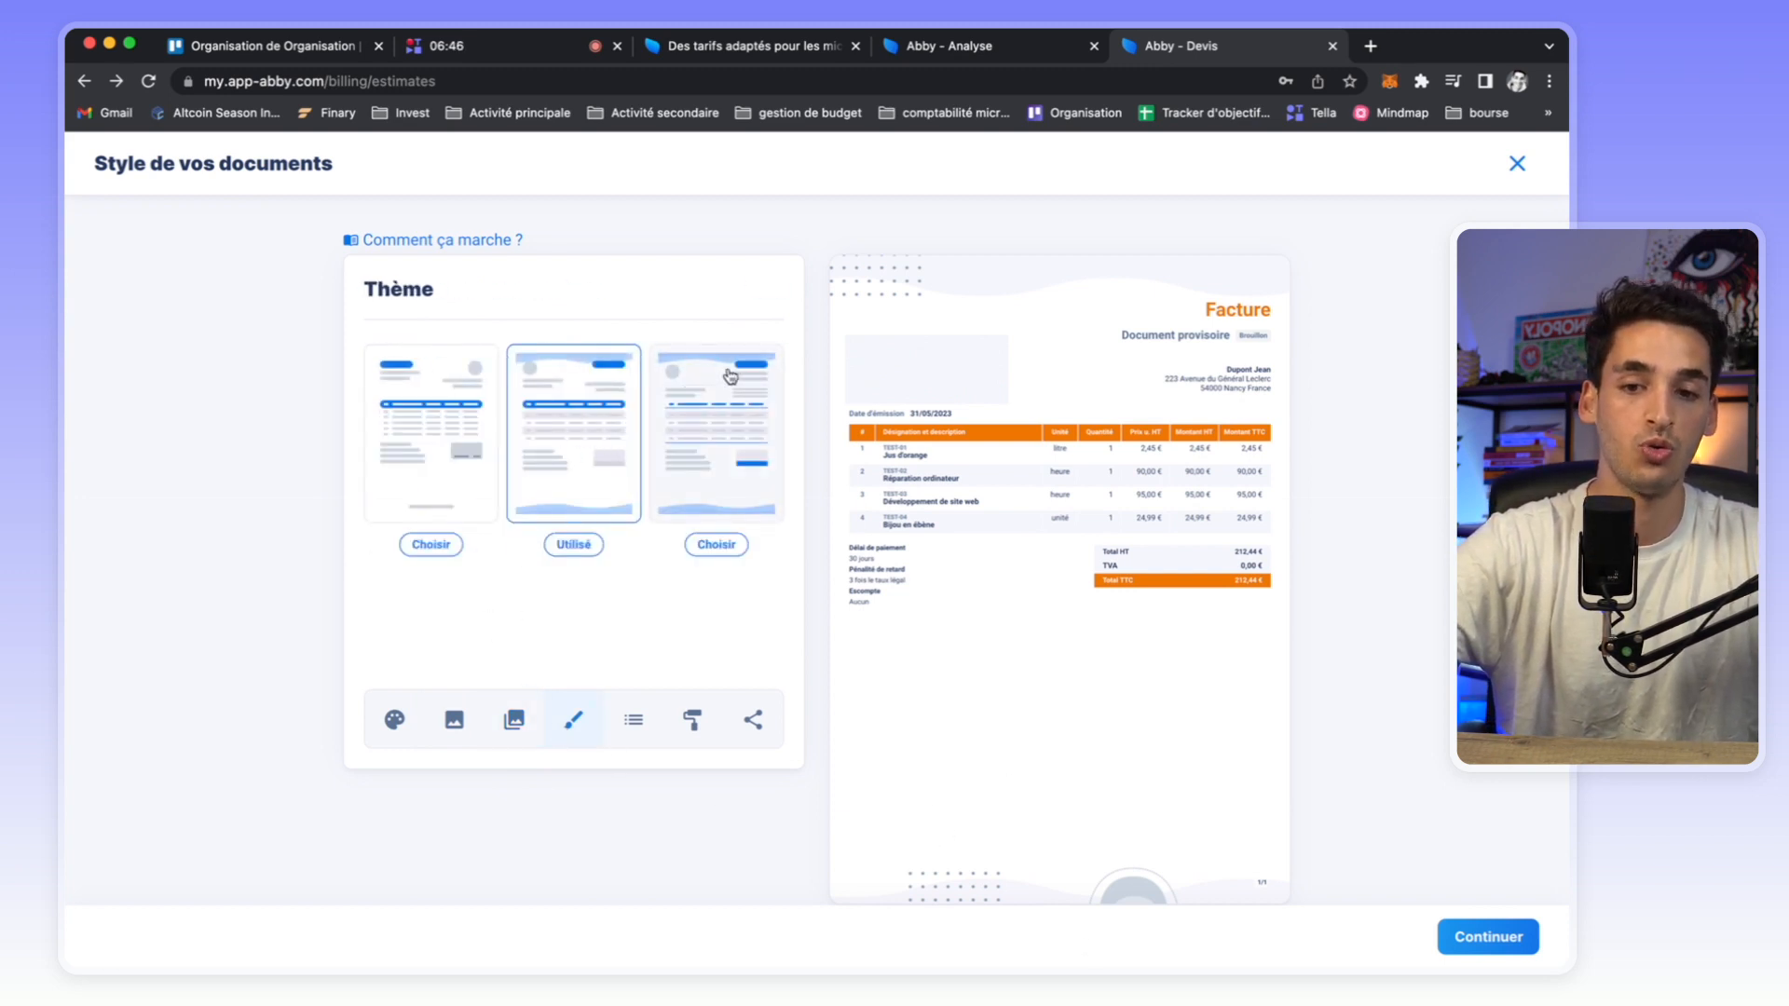
left_click(650, 730)
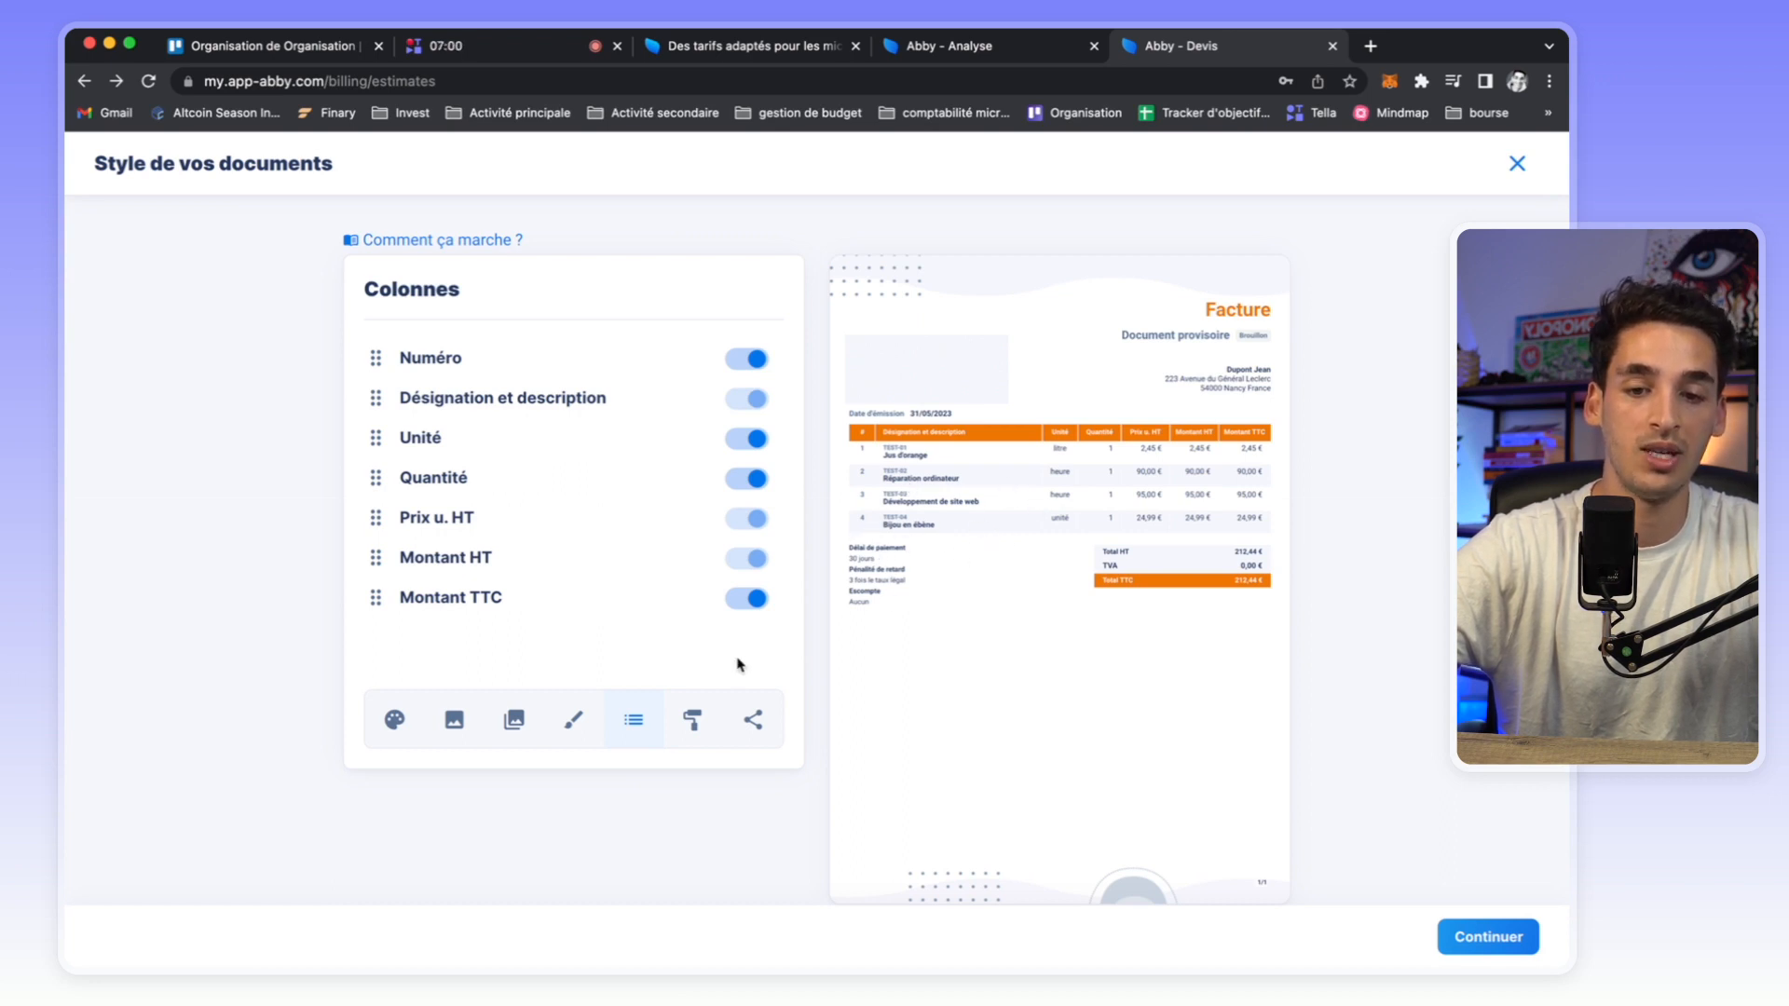
left_click(692, 731)
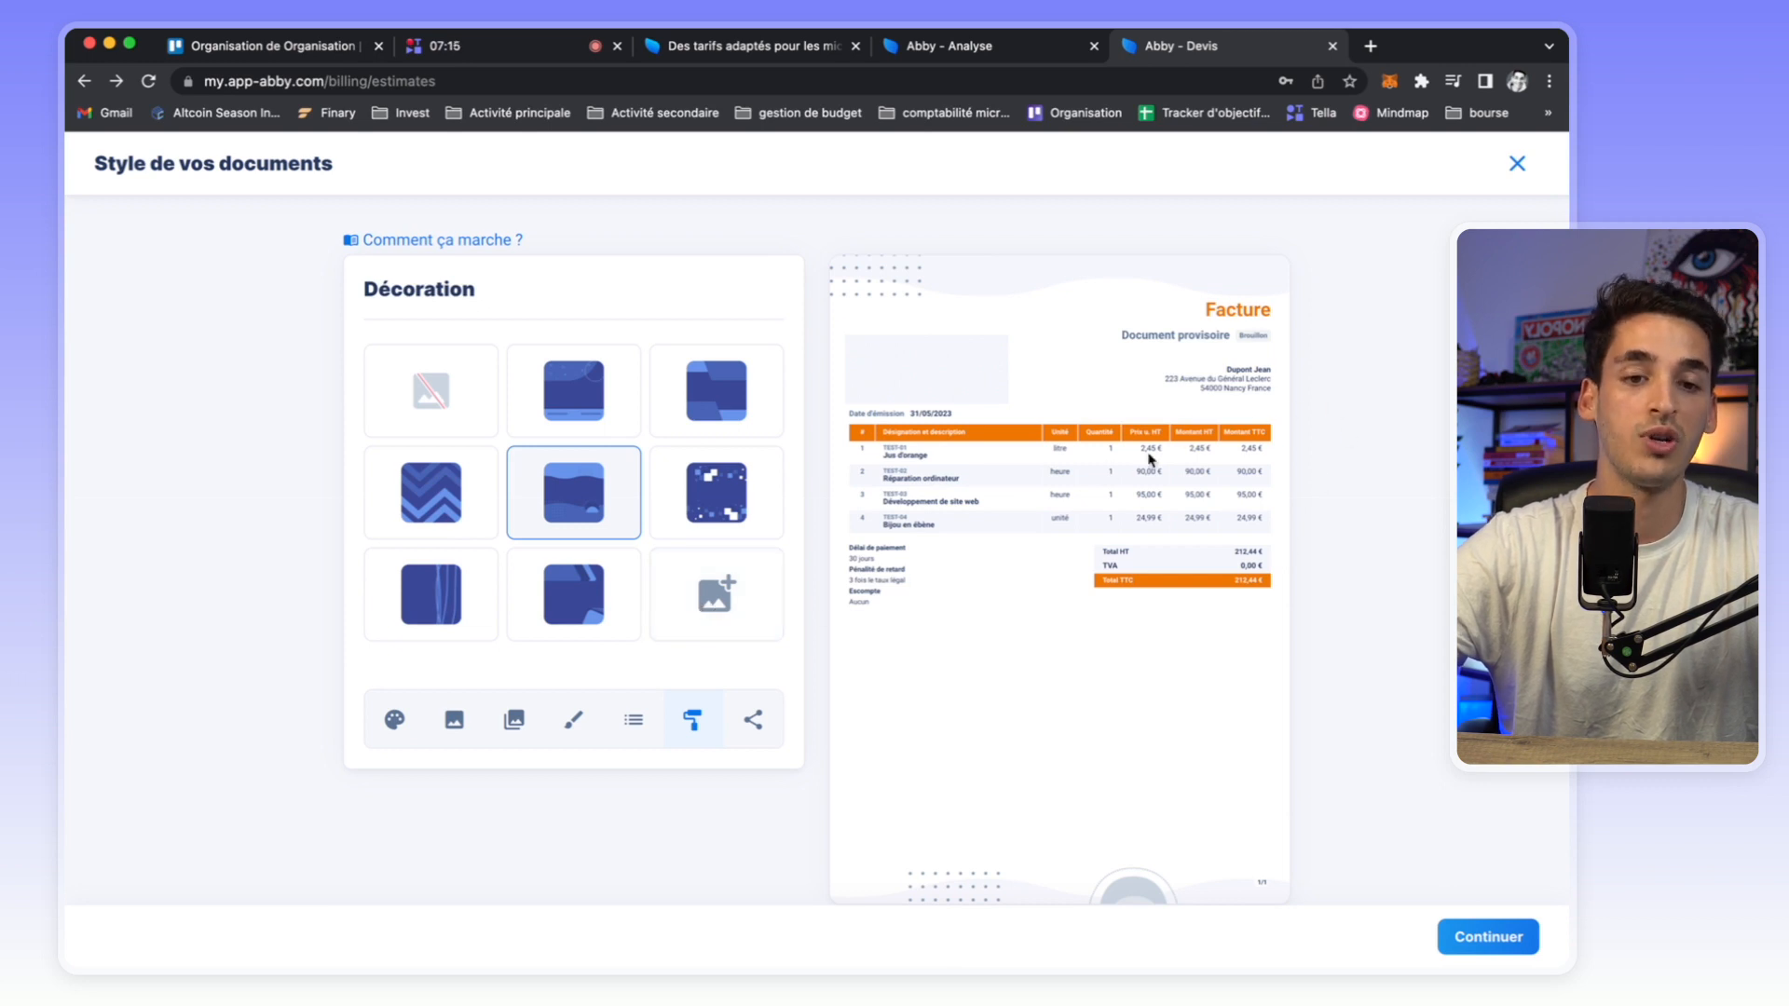
left_click(1517, 165)
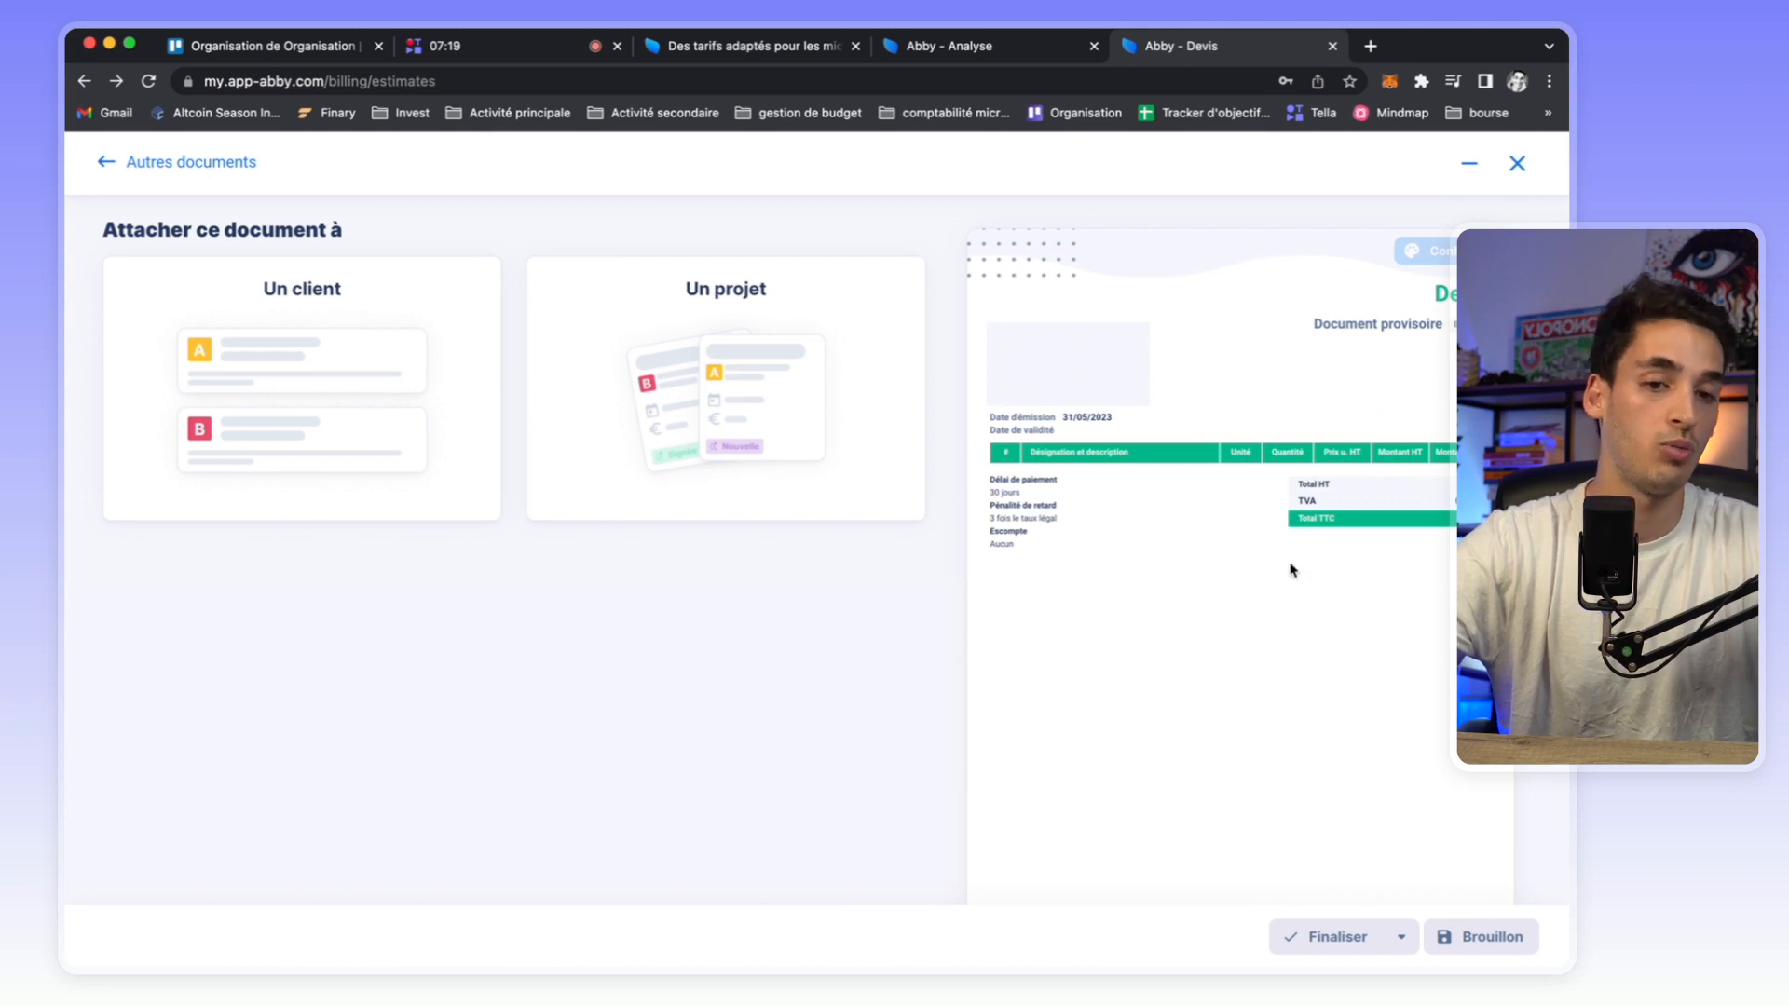
Attach the quote to a client and select Thales.
left_click(299, 395)
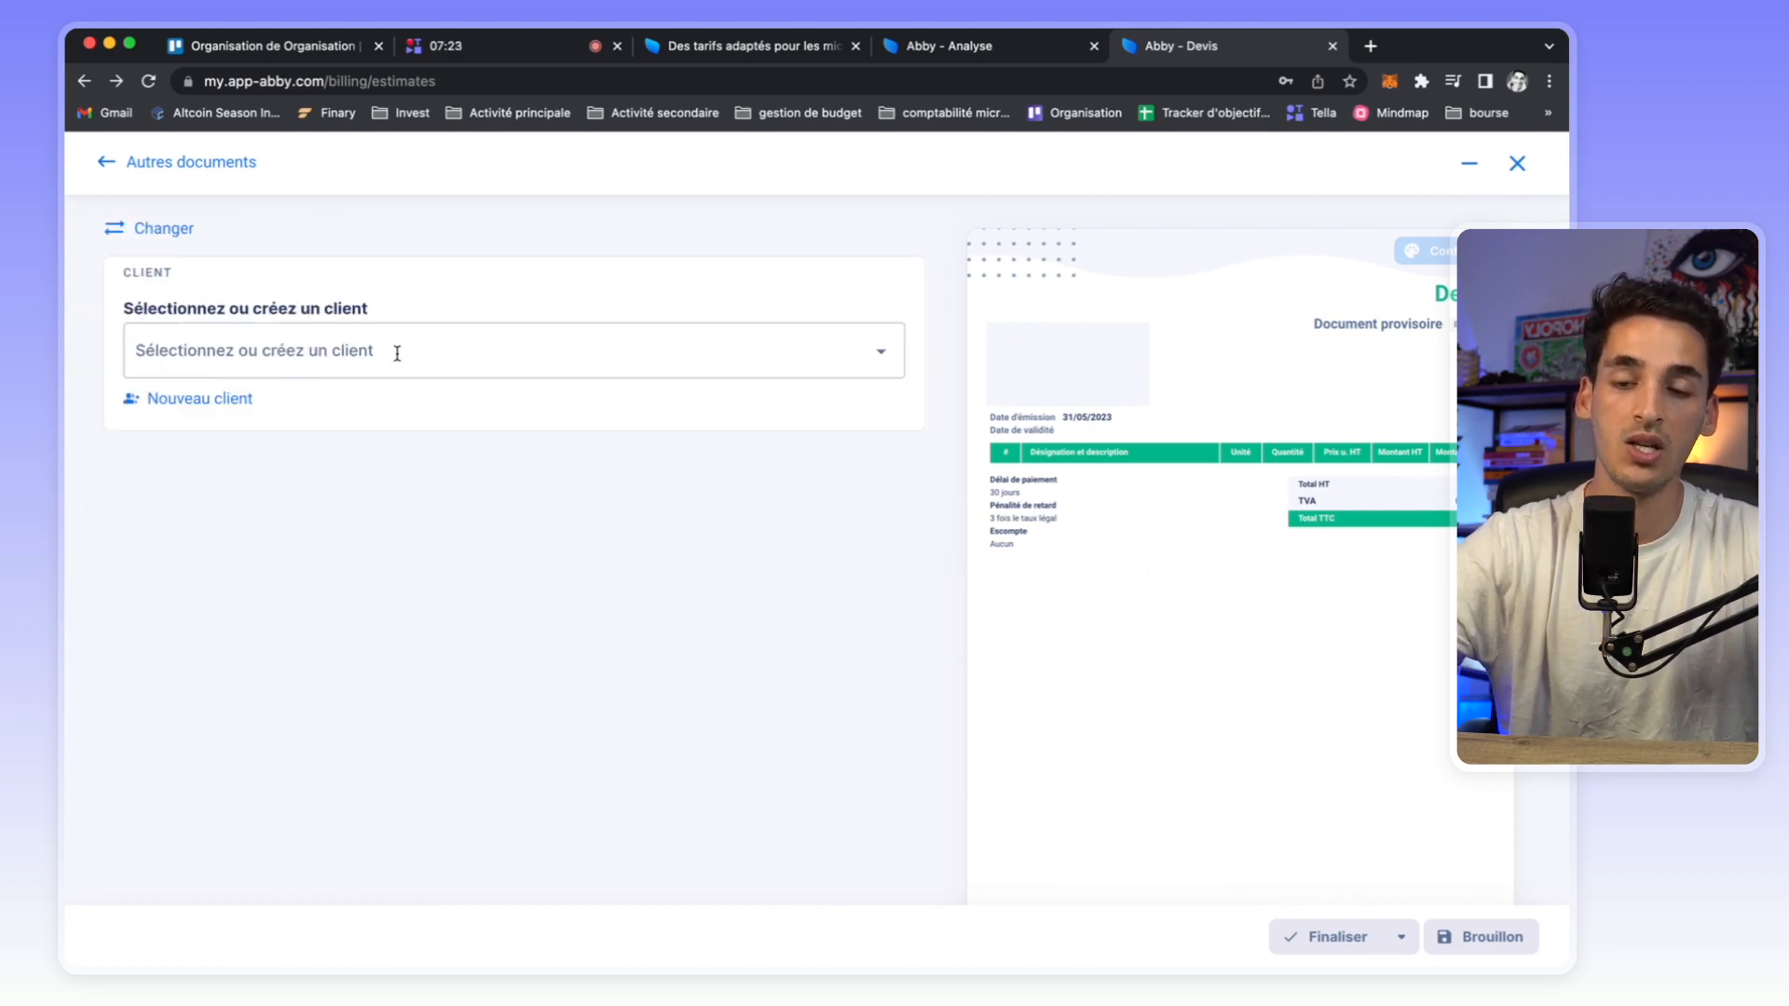
left_click(528, 355)
left_click(439, 425)
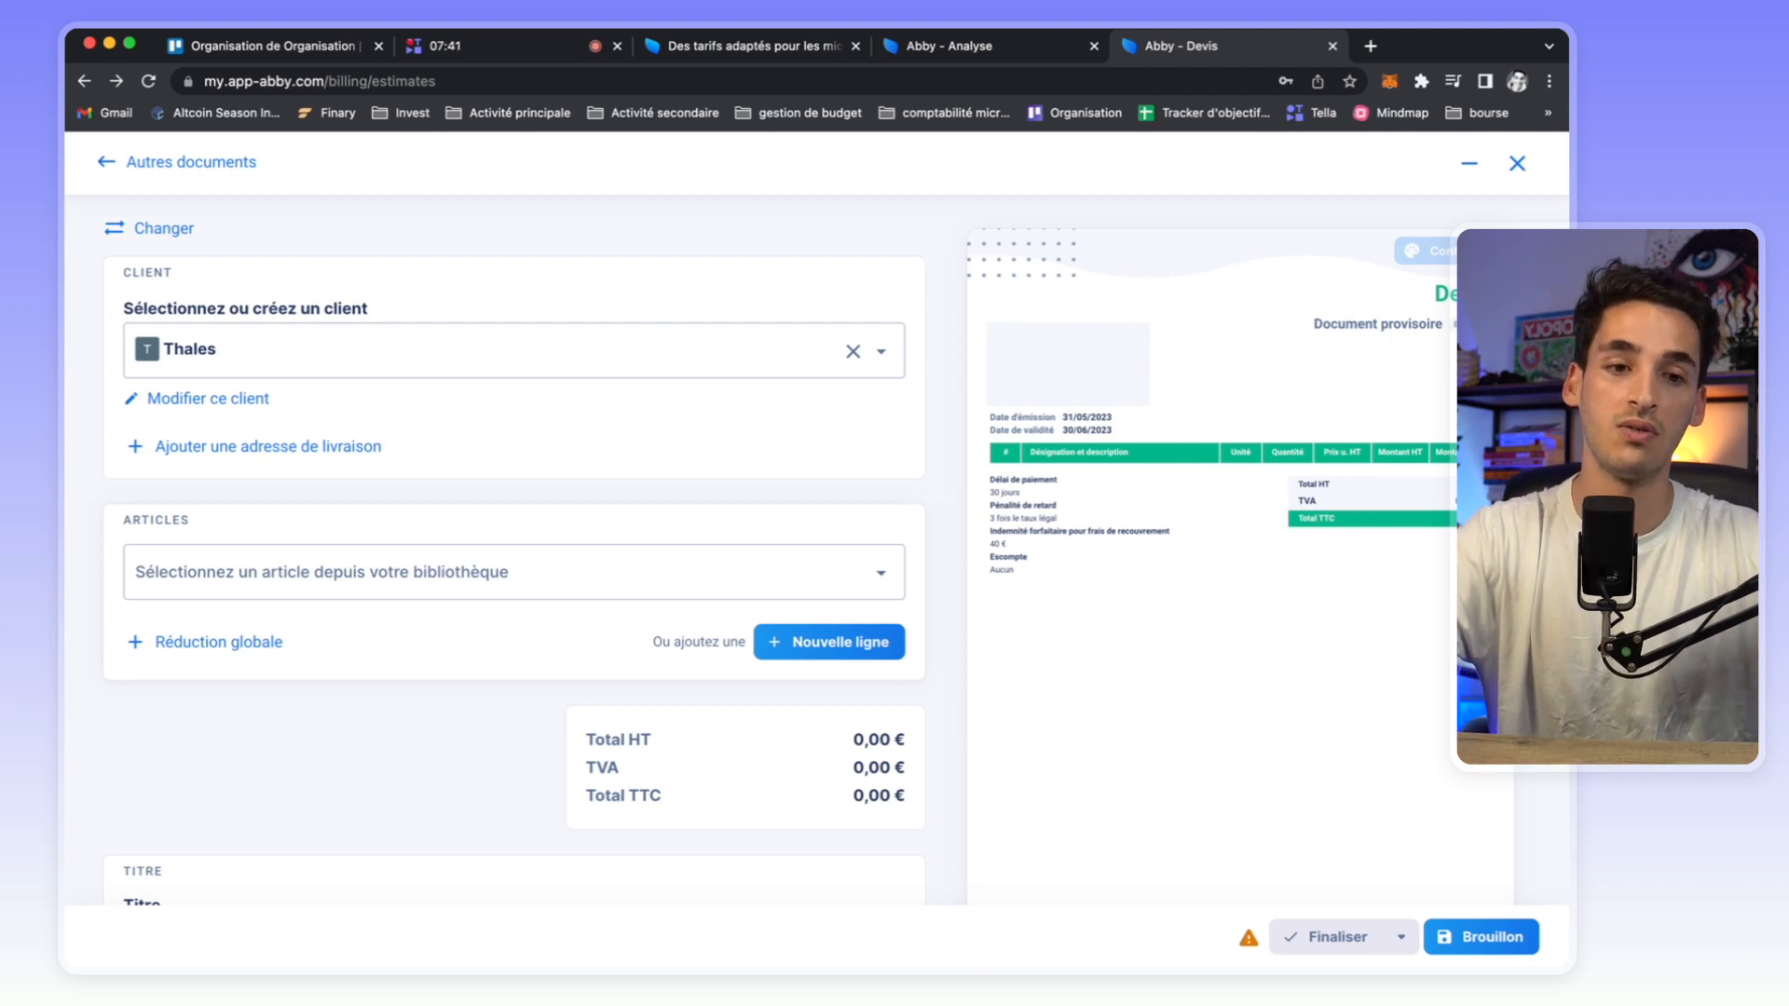
scroll(419, 643, "down", 1)
left_click(494, 541)
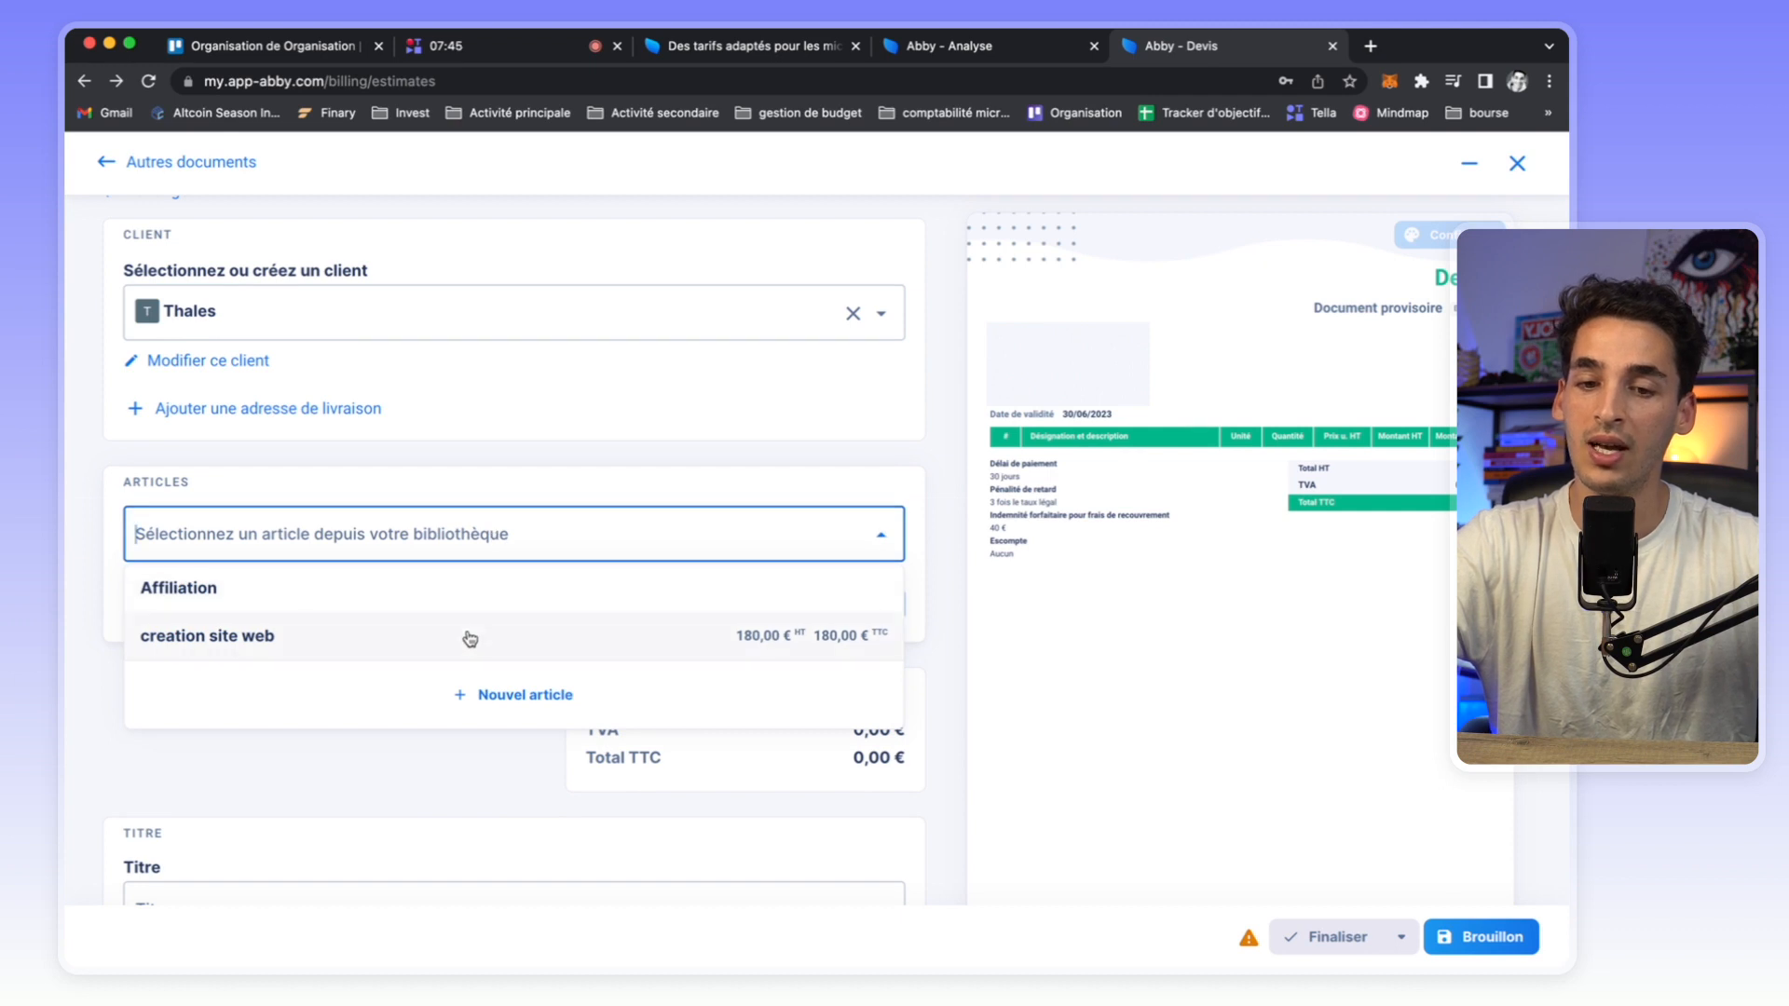
left_click(469, 630)
left_click(870, 534)
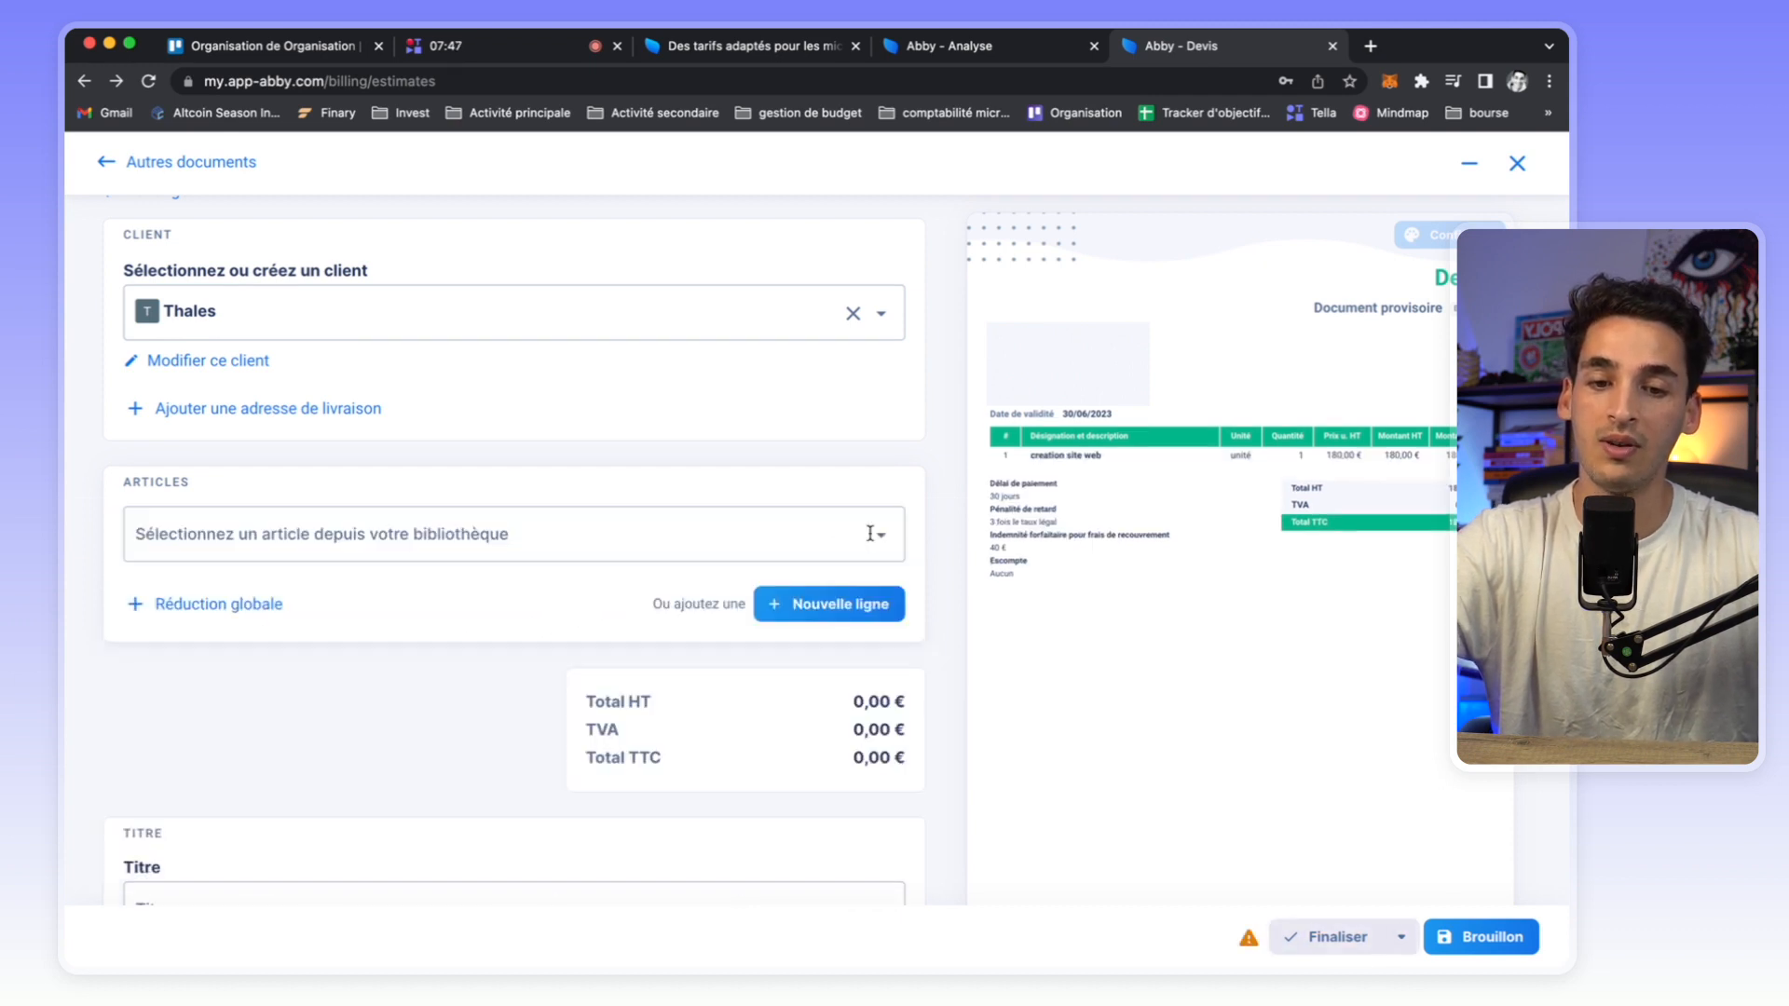
Start a new article for the quote with the designation "creation site internet" and the type Prestations de services (BNC).
left_click(468, 514)
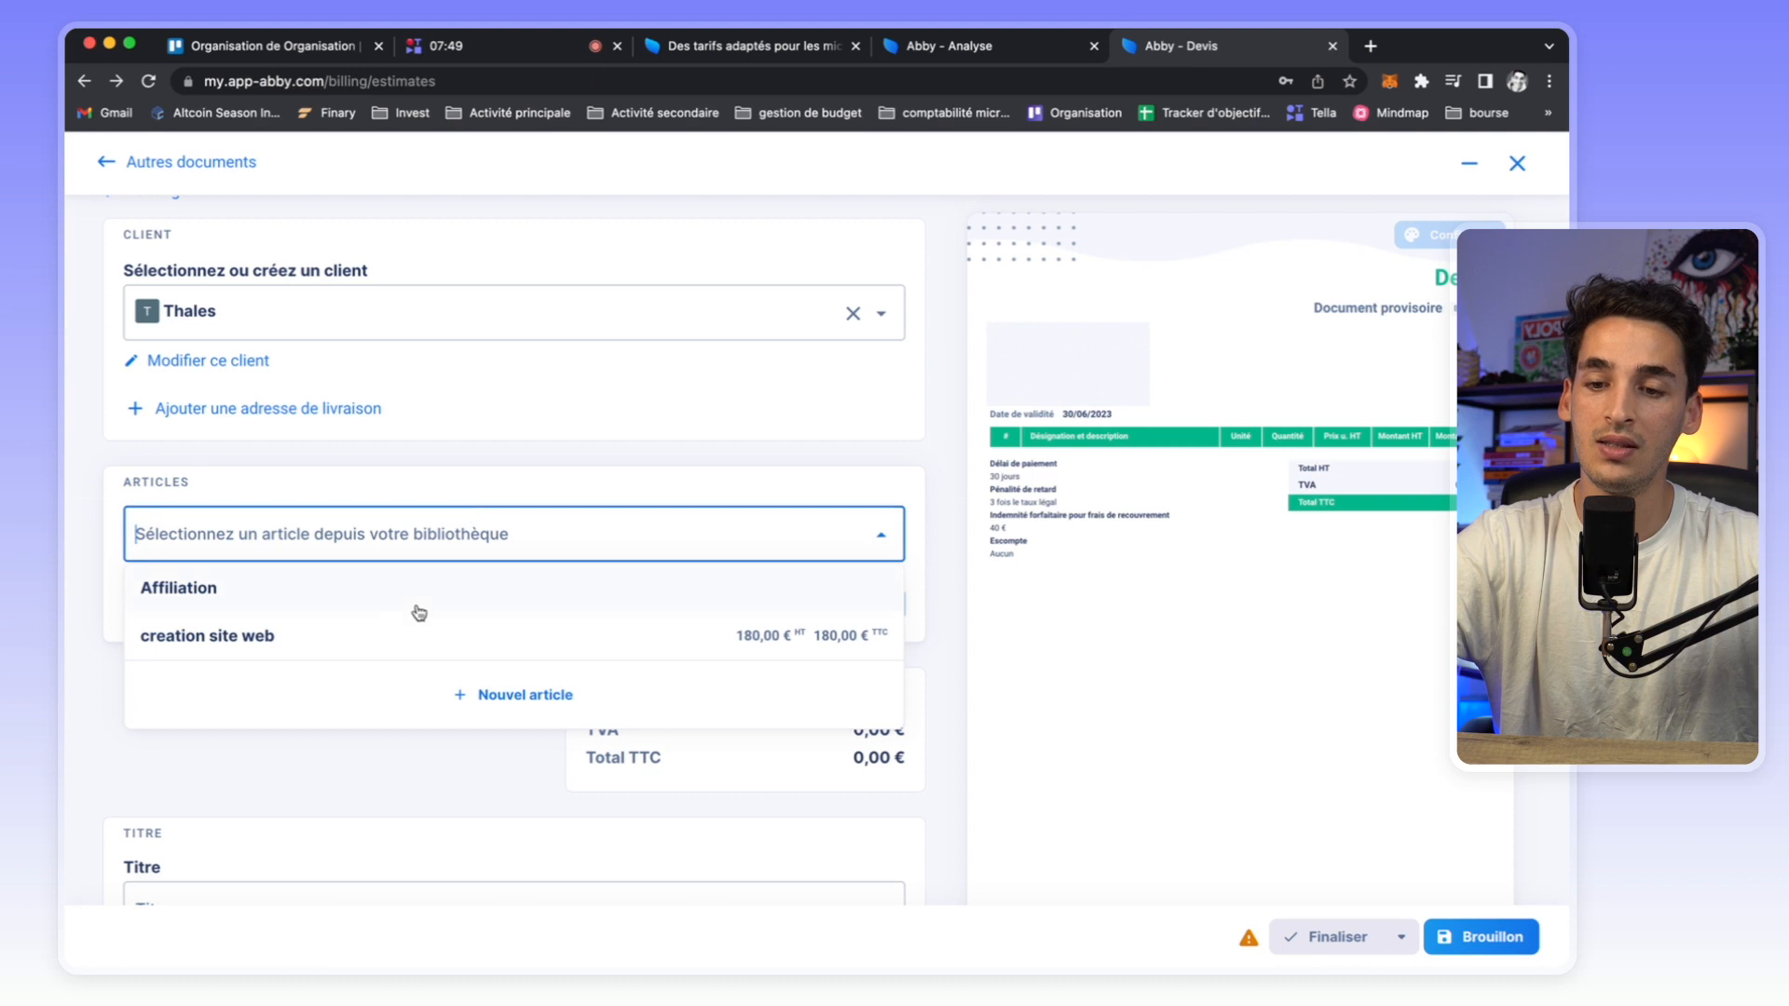
left_click(504, 706)
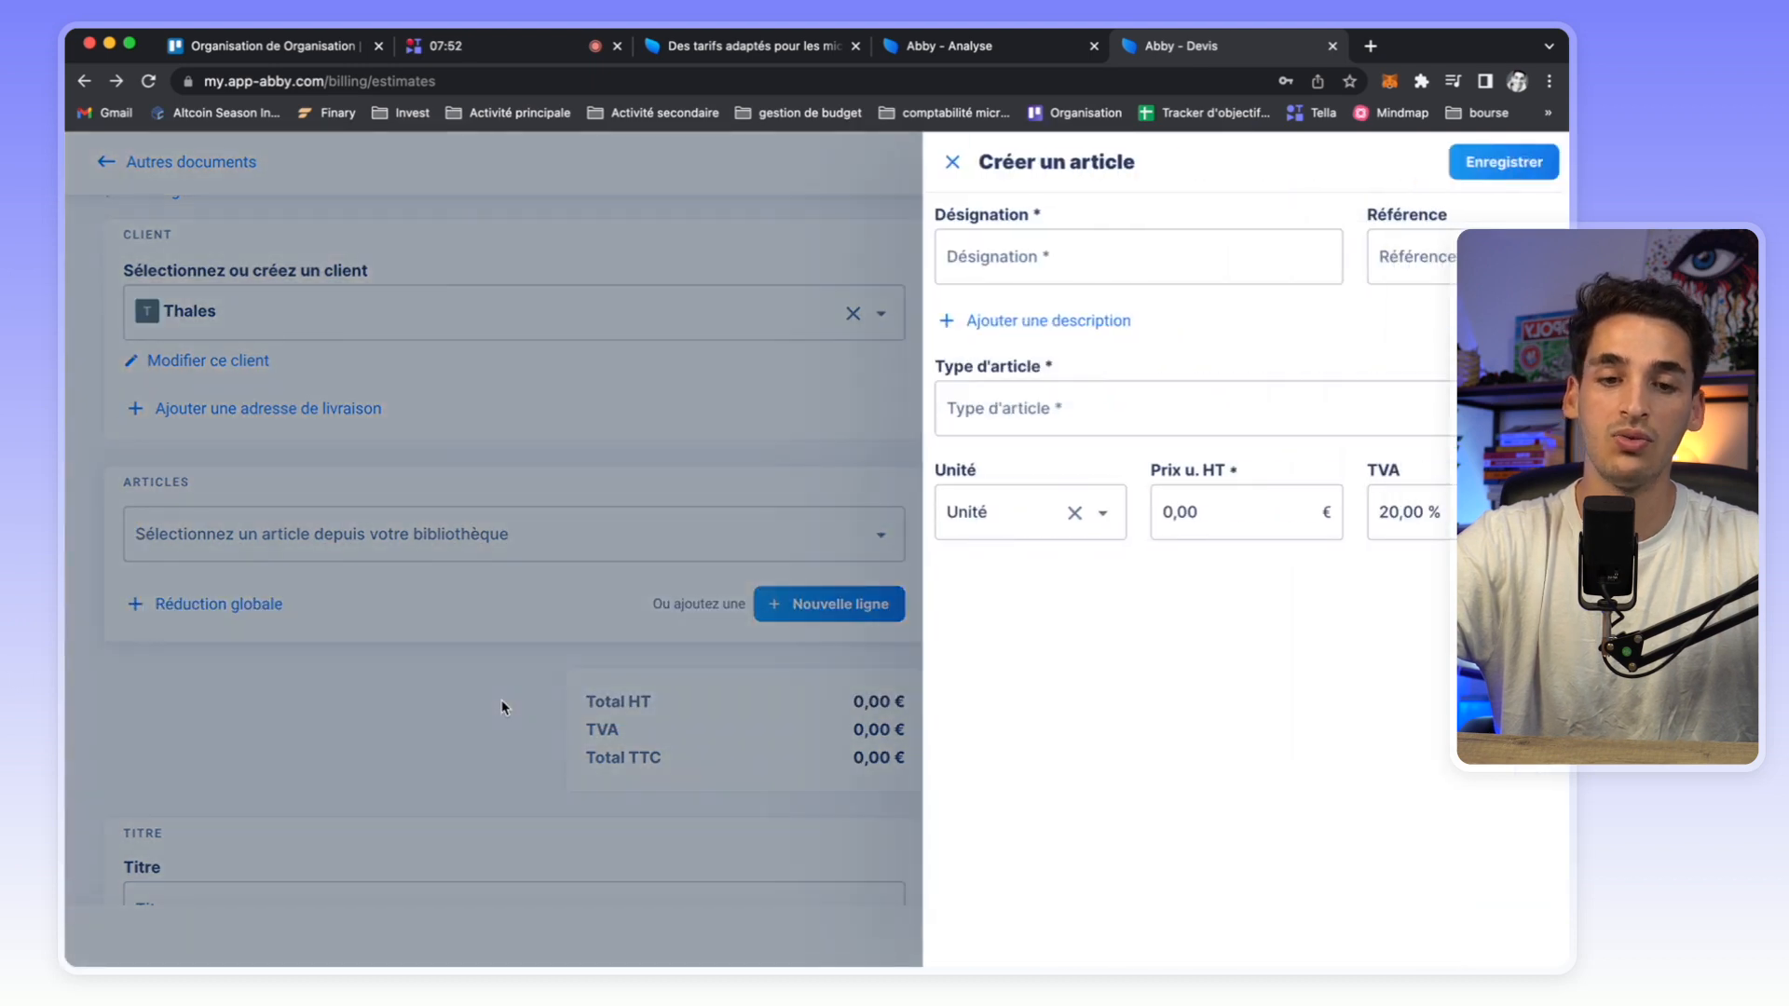
left_click(1078, 253)
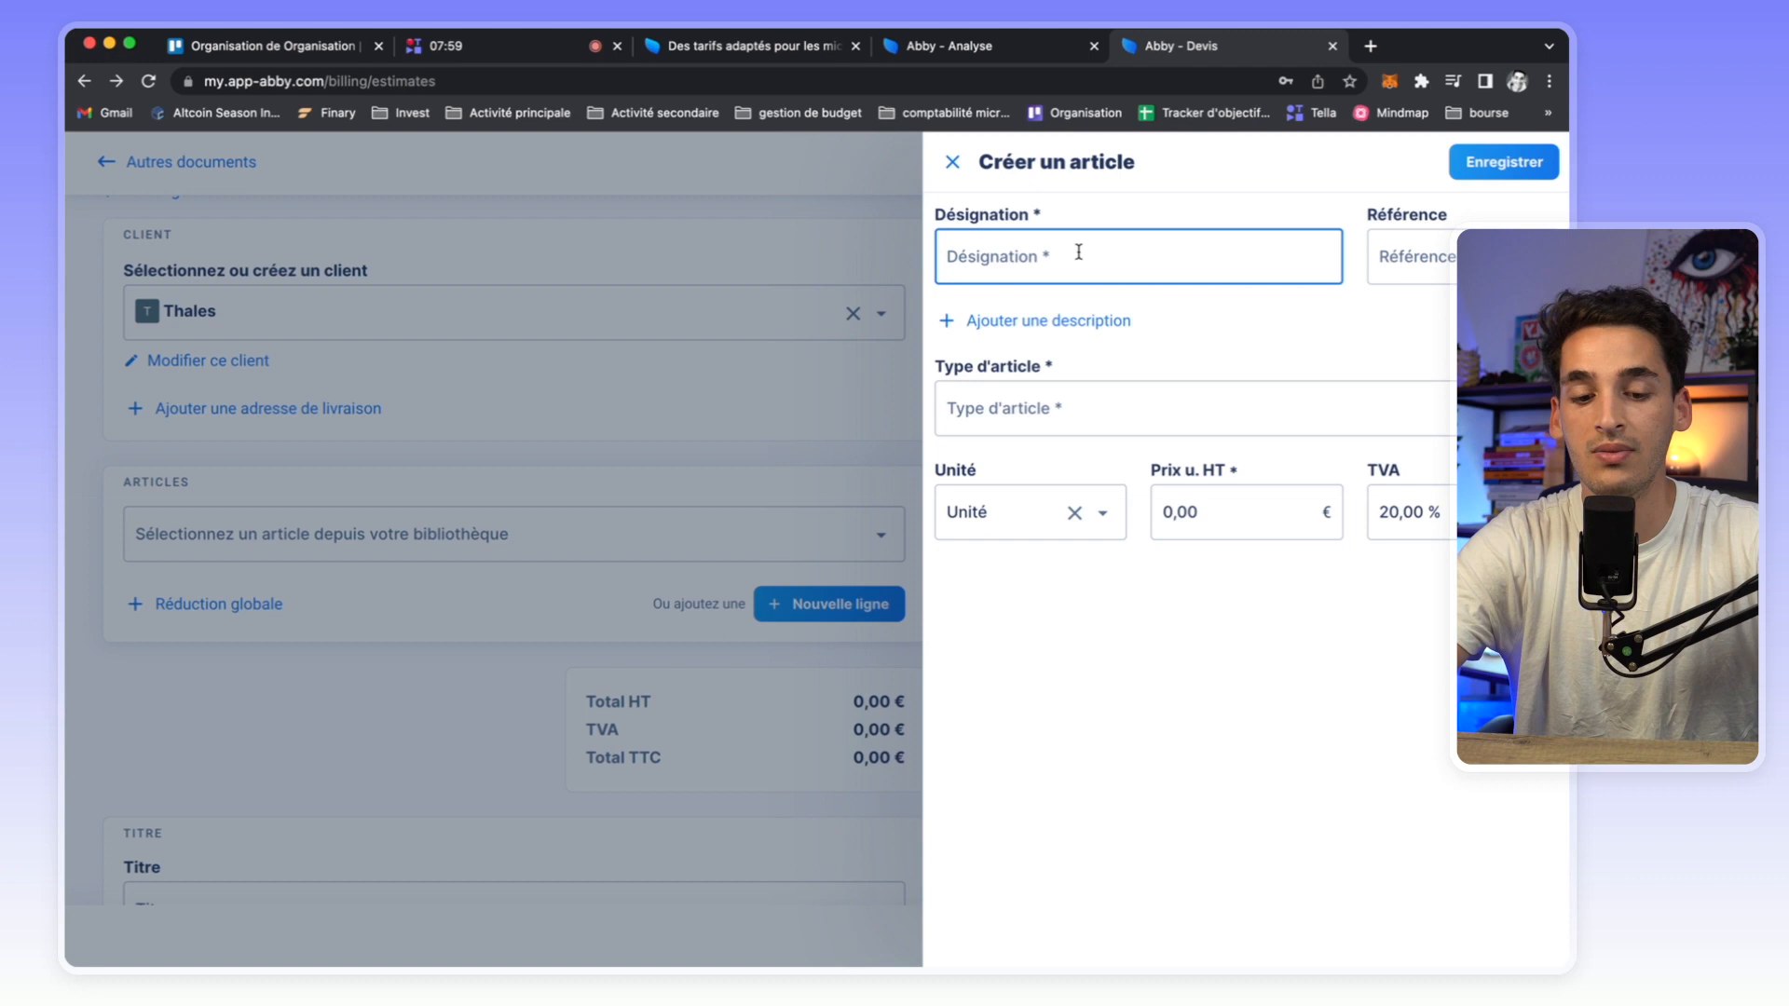
type("creation site internet")
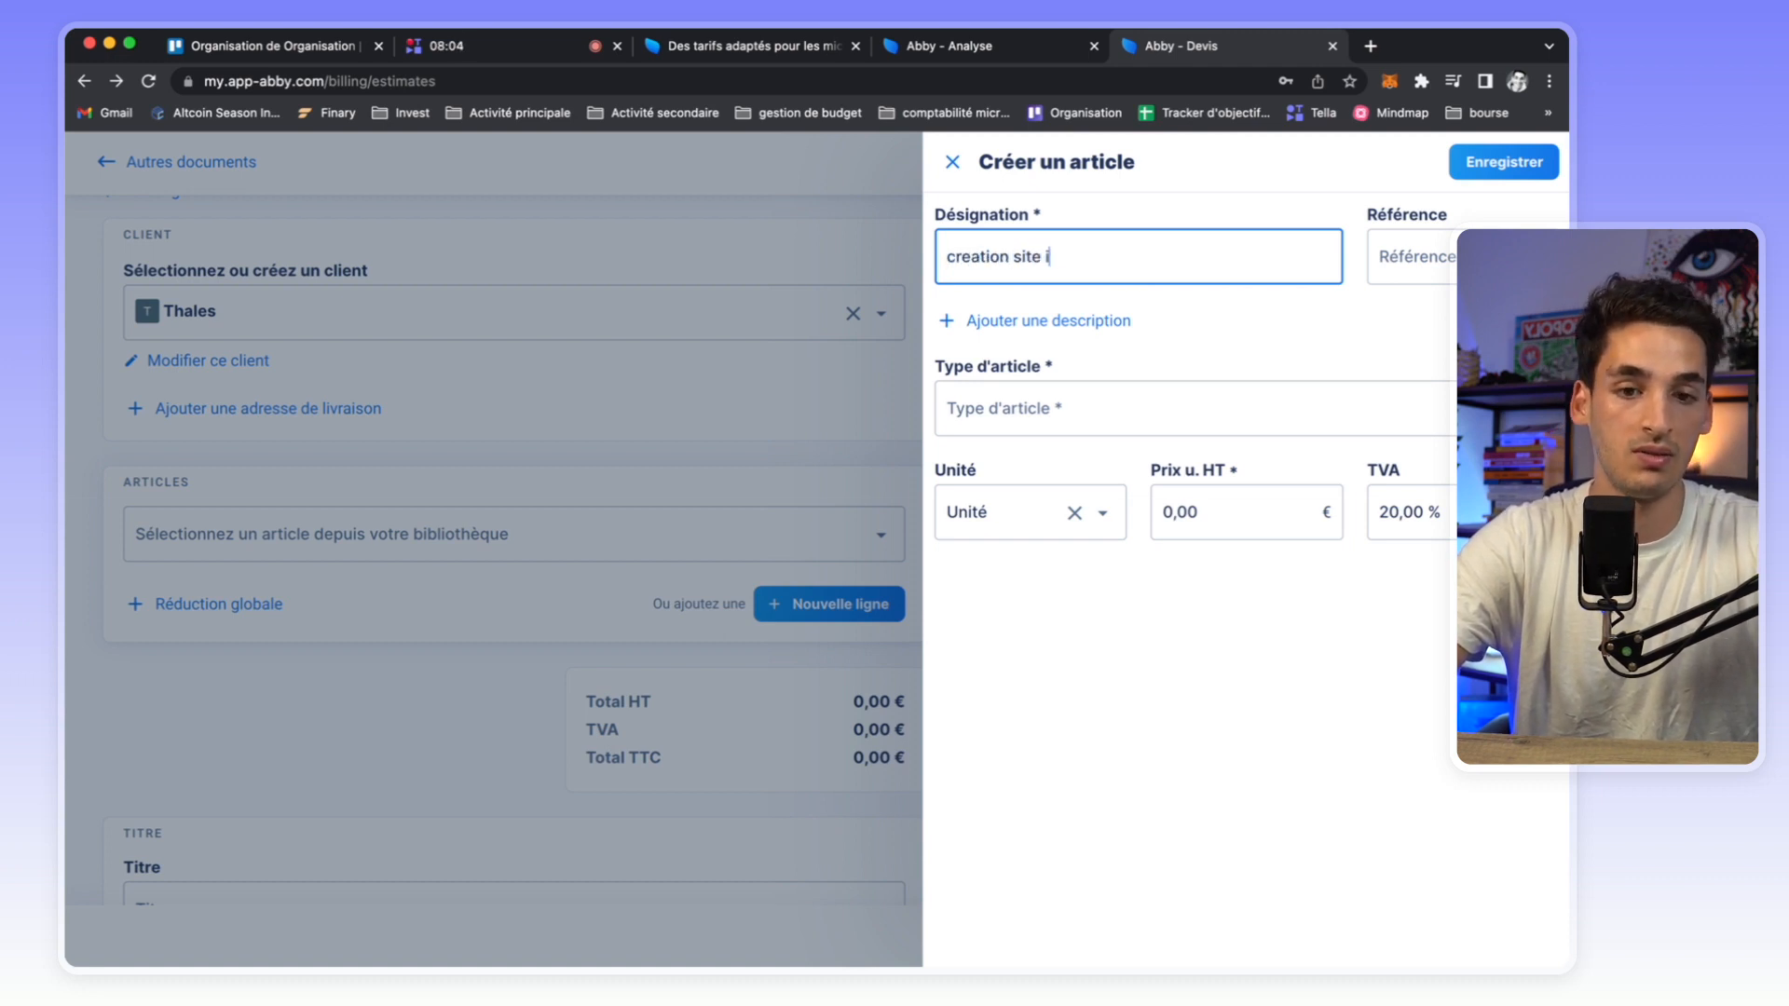
left_click(1198, 431)
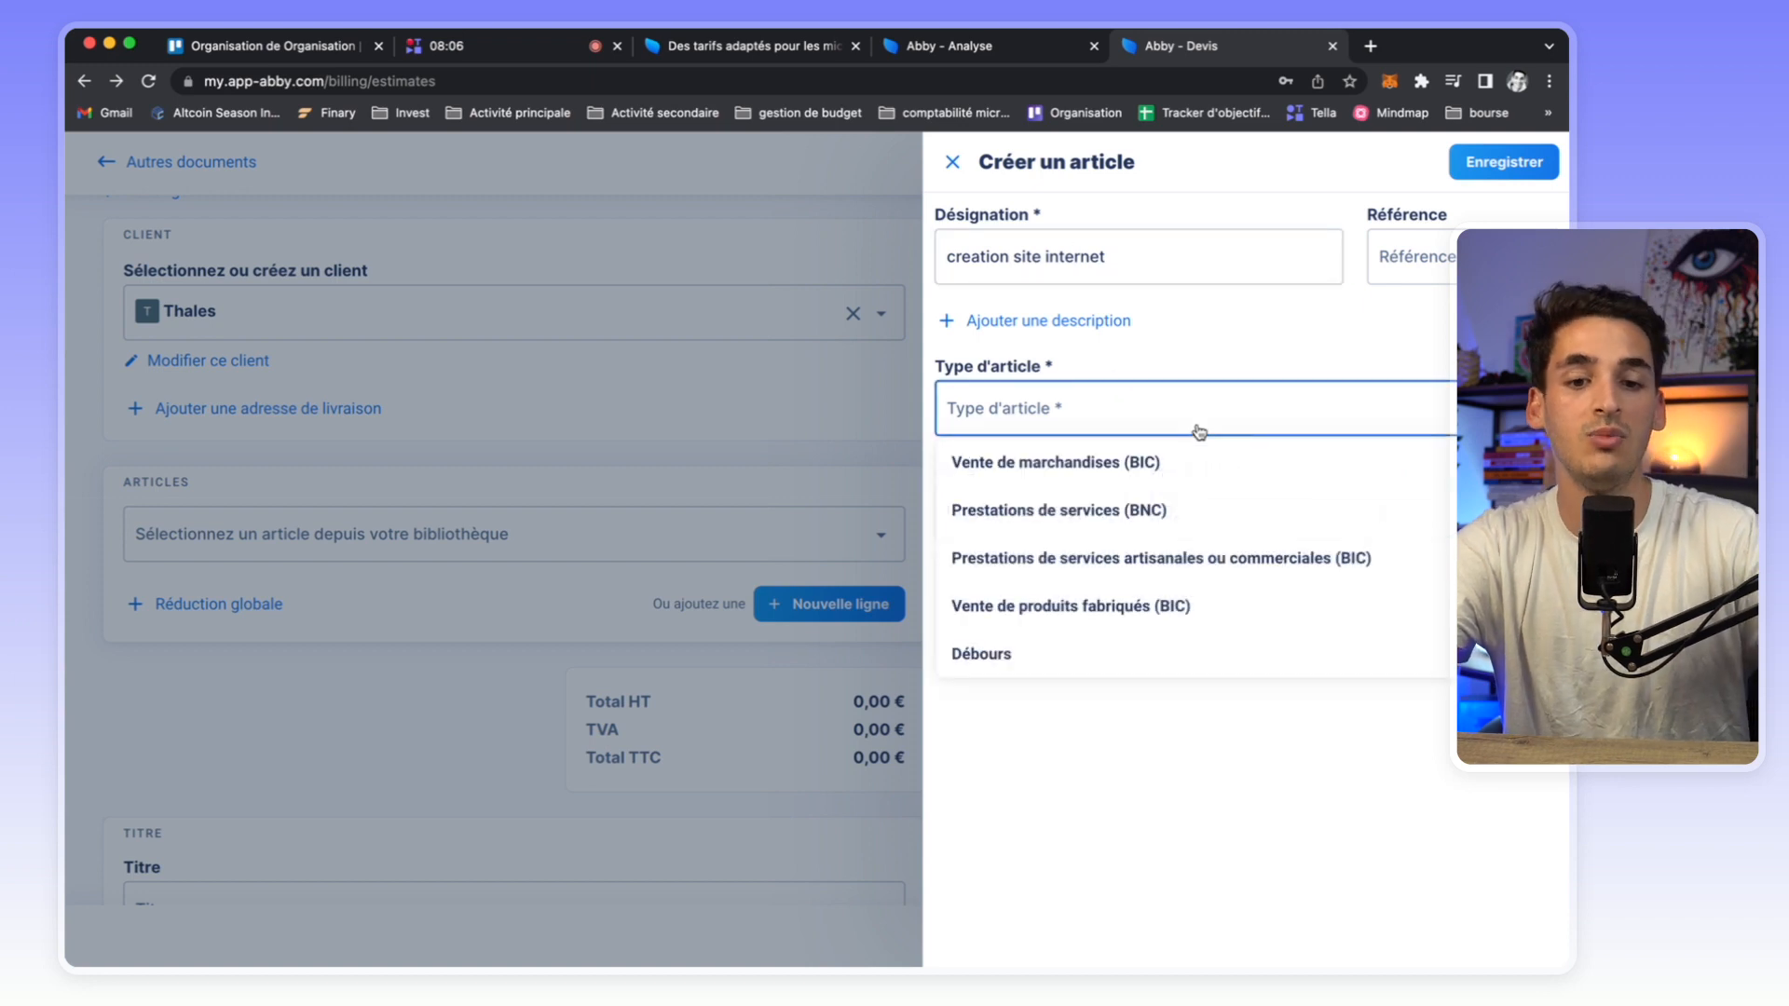
left_click(1268, 526)
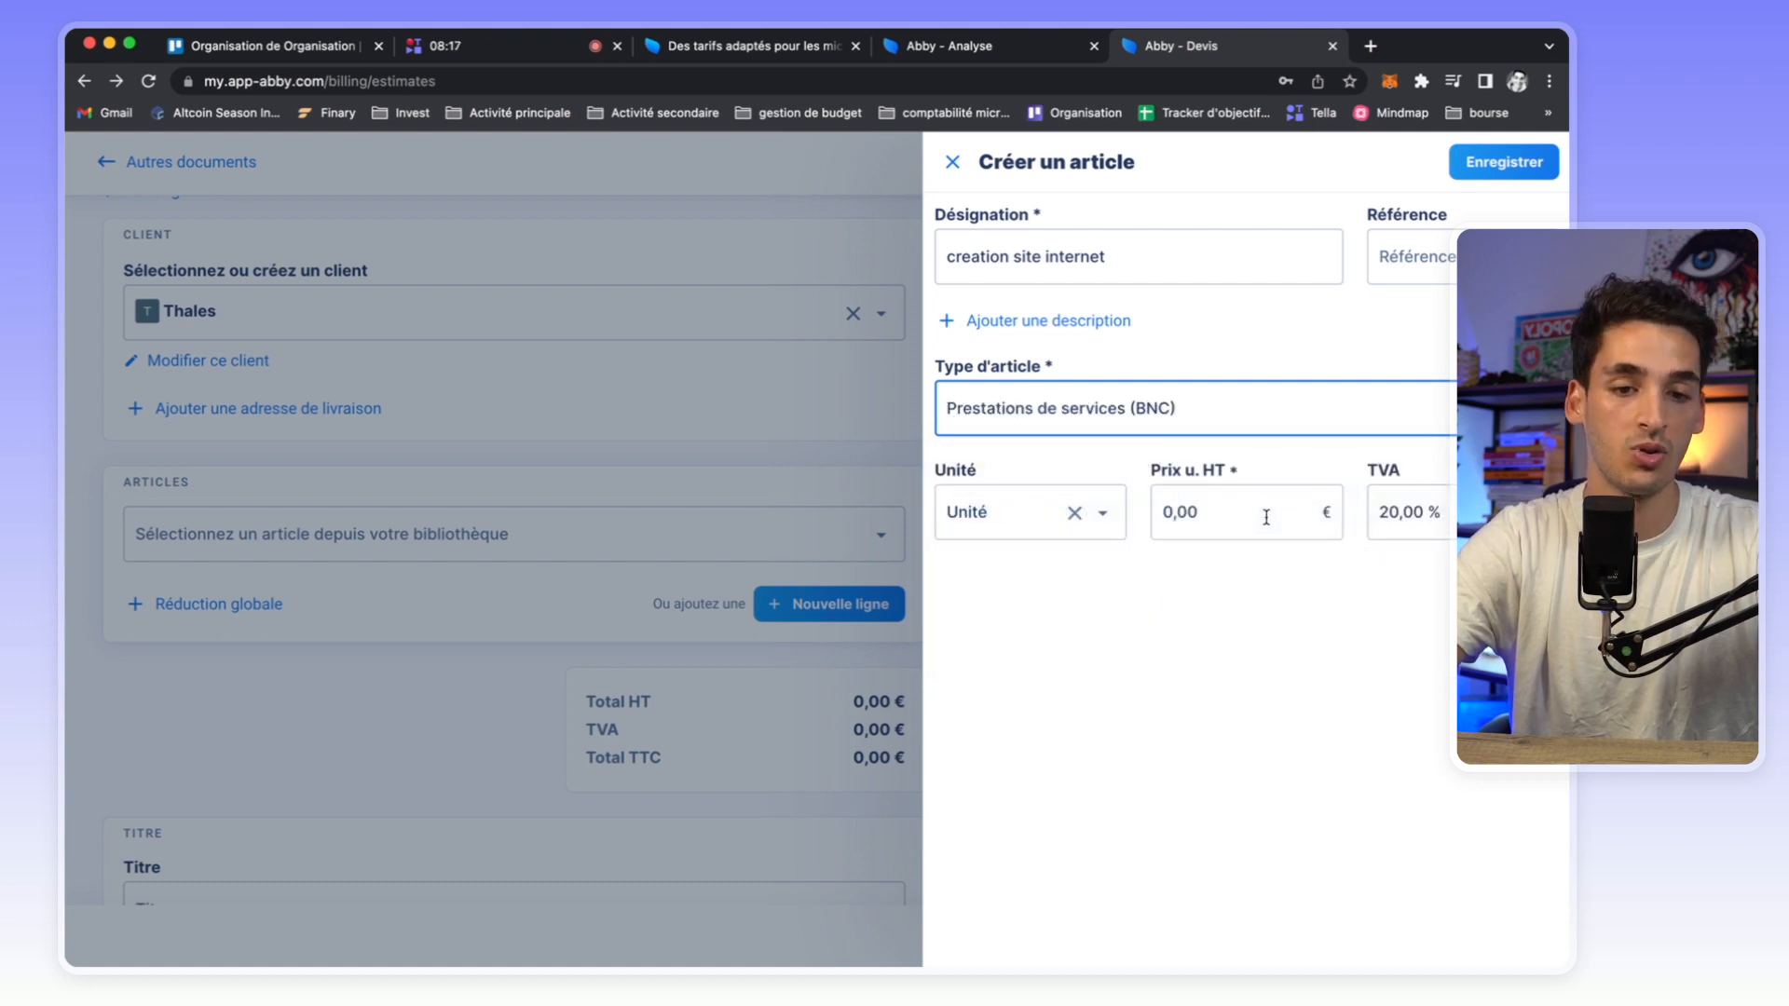
Set the article's unit price excluding tax to 800 € and review the available units, keeping Unité.
left_click(1190, 535)
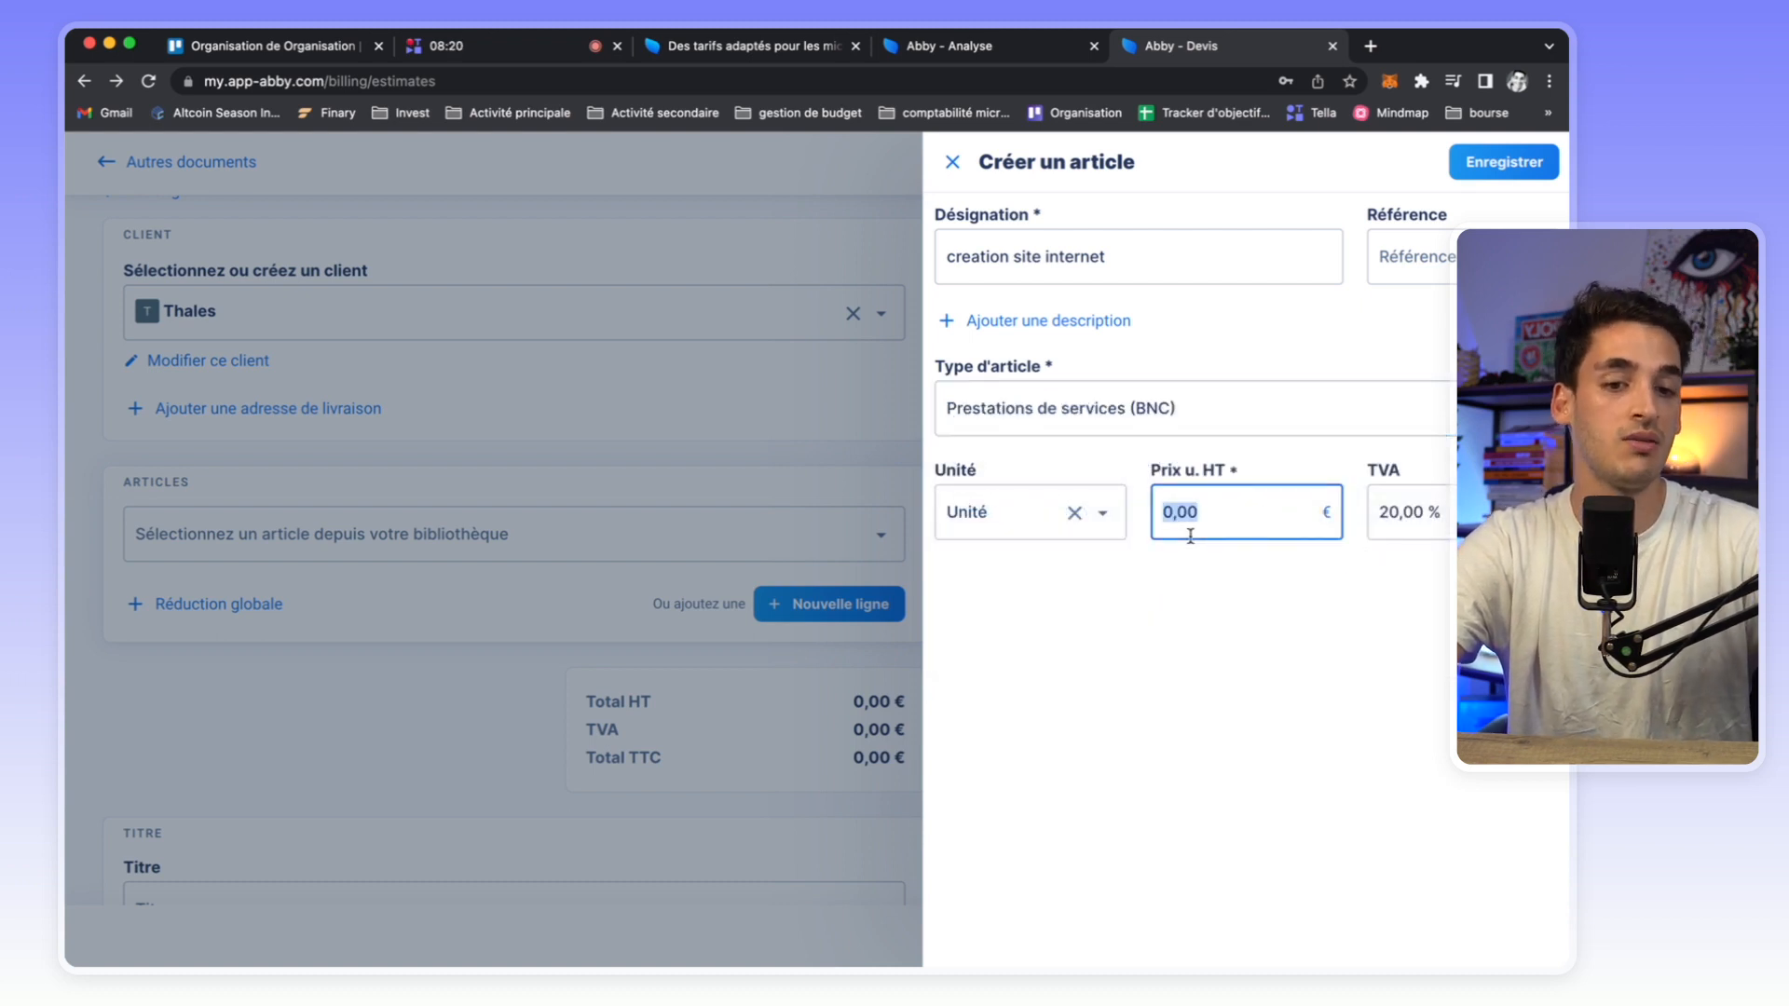
type("800")
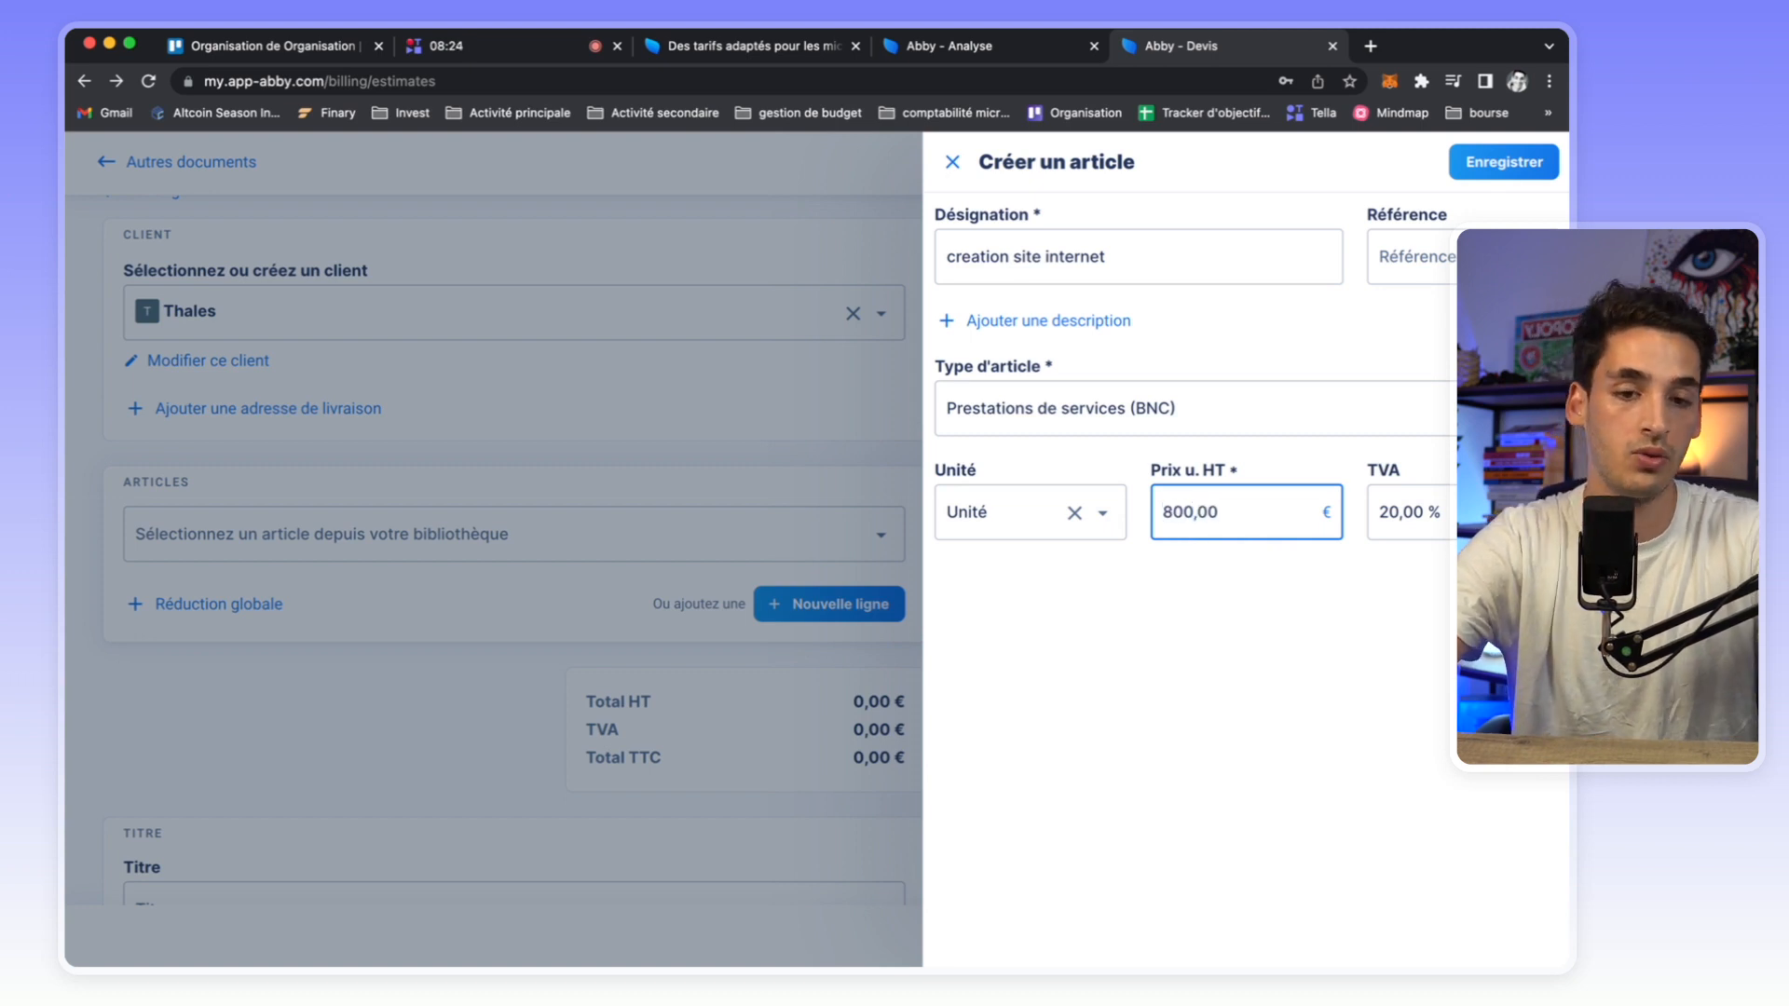
left_click(980, 510)
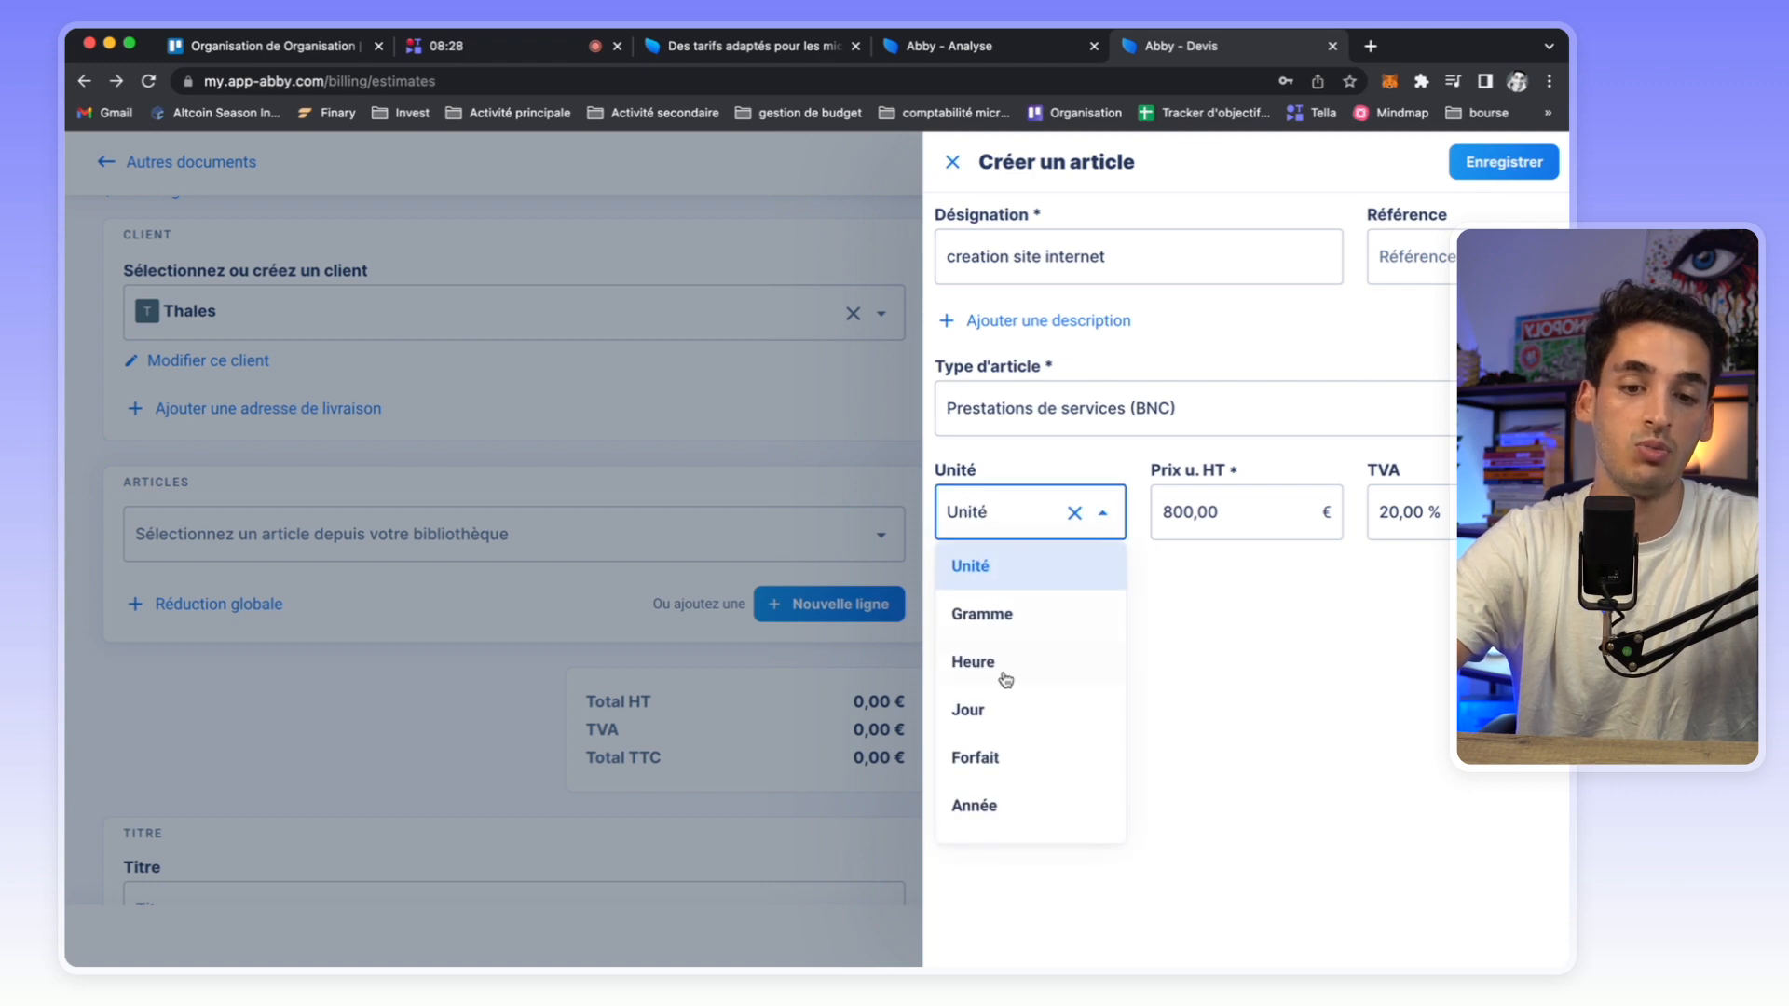
scroll(1002, 683, "down", 5)
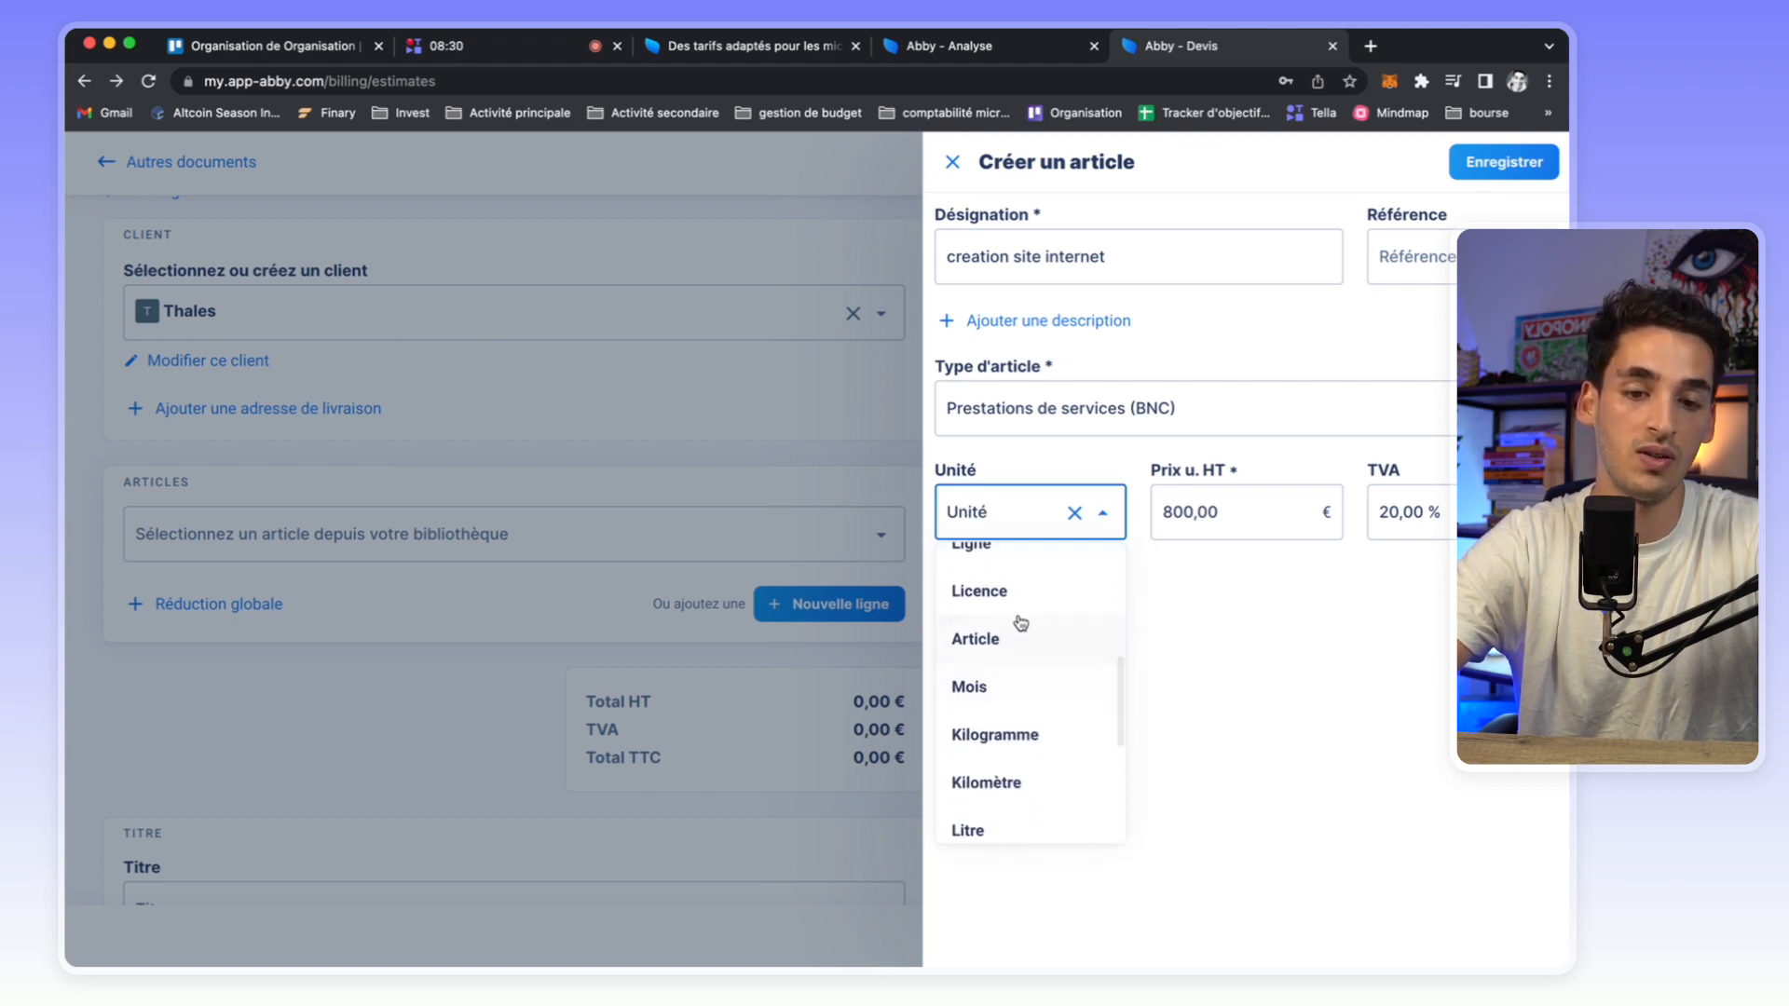
scroll(1016, 779, "down", 2)
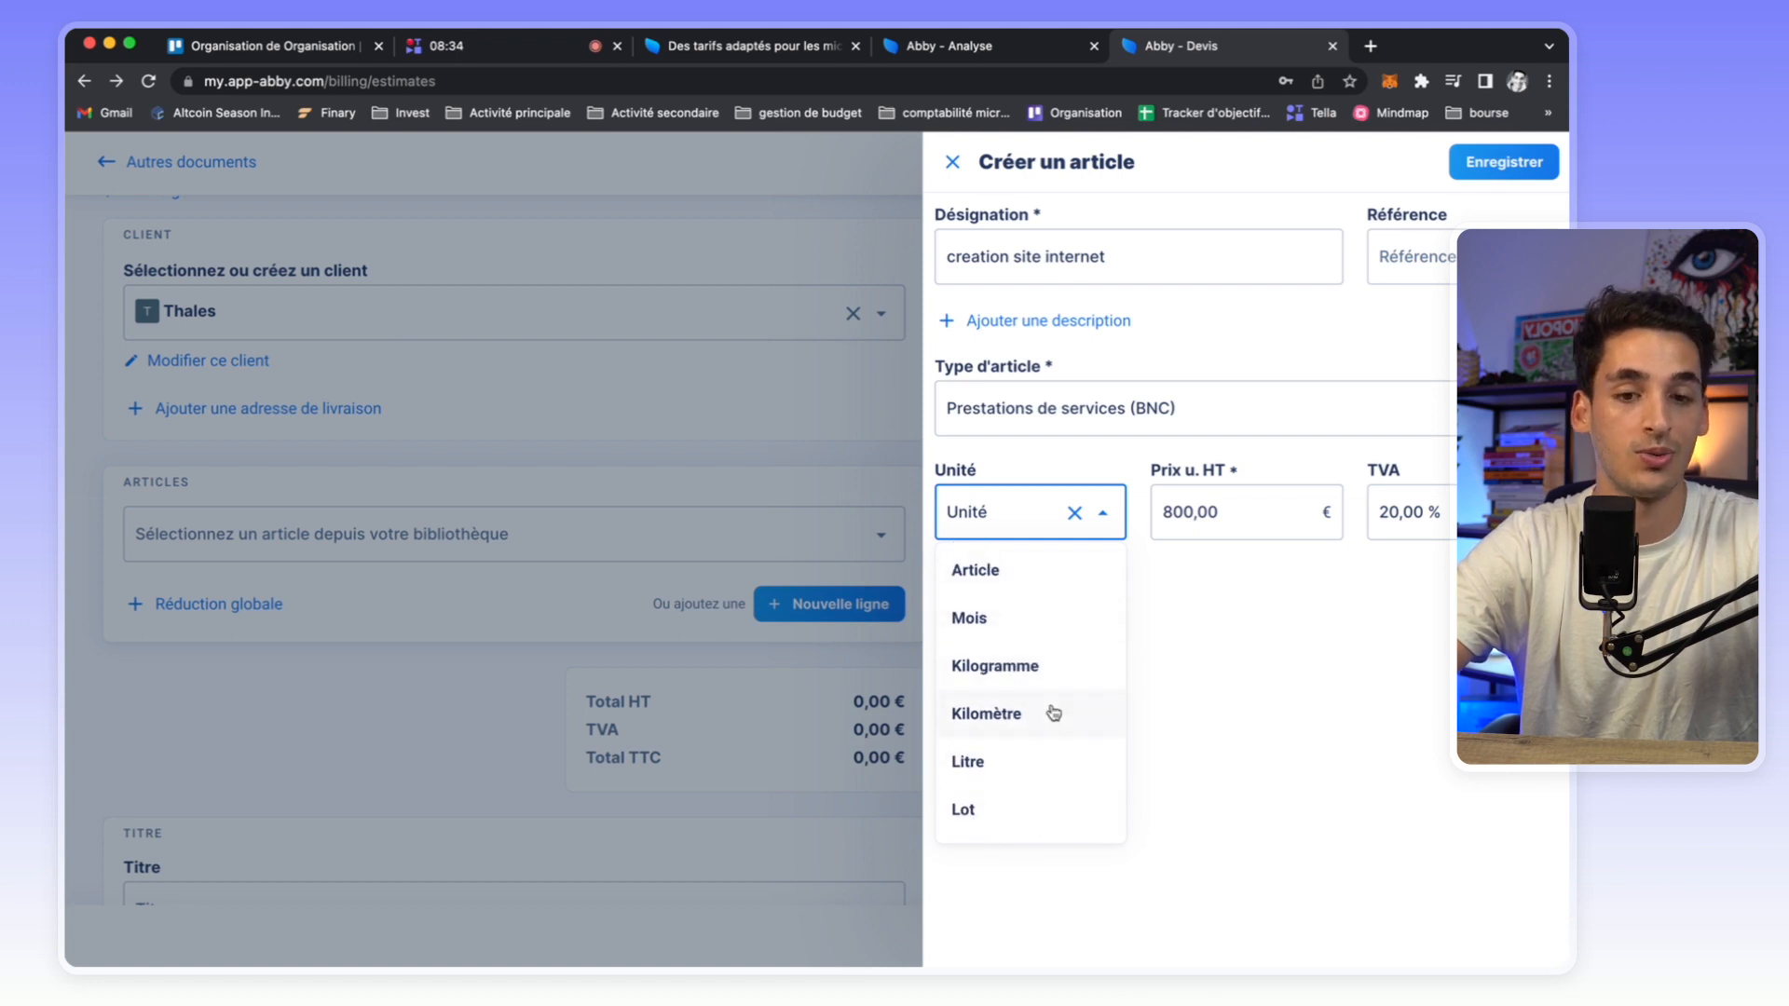
scroll(1056, 692, "up", 7)
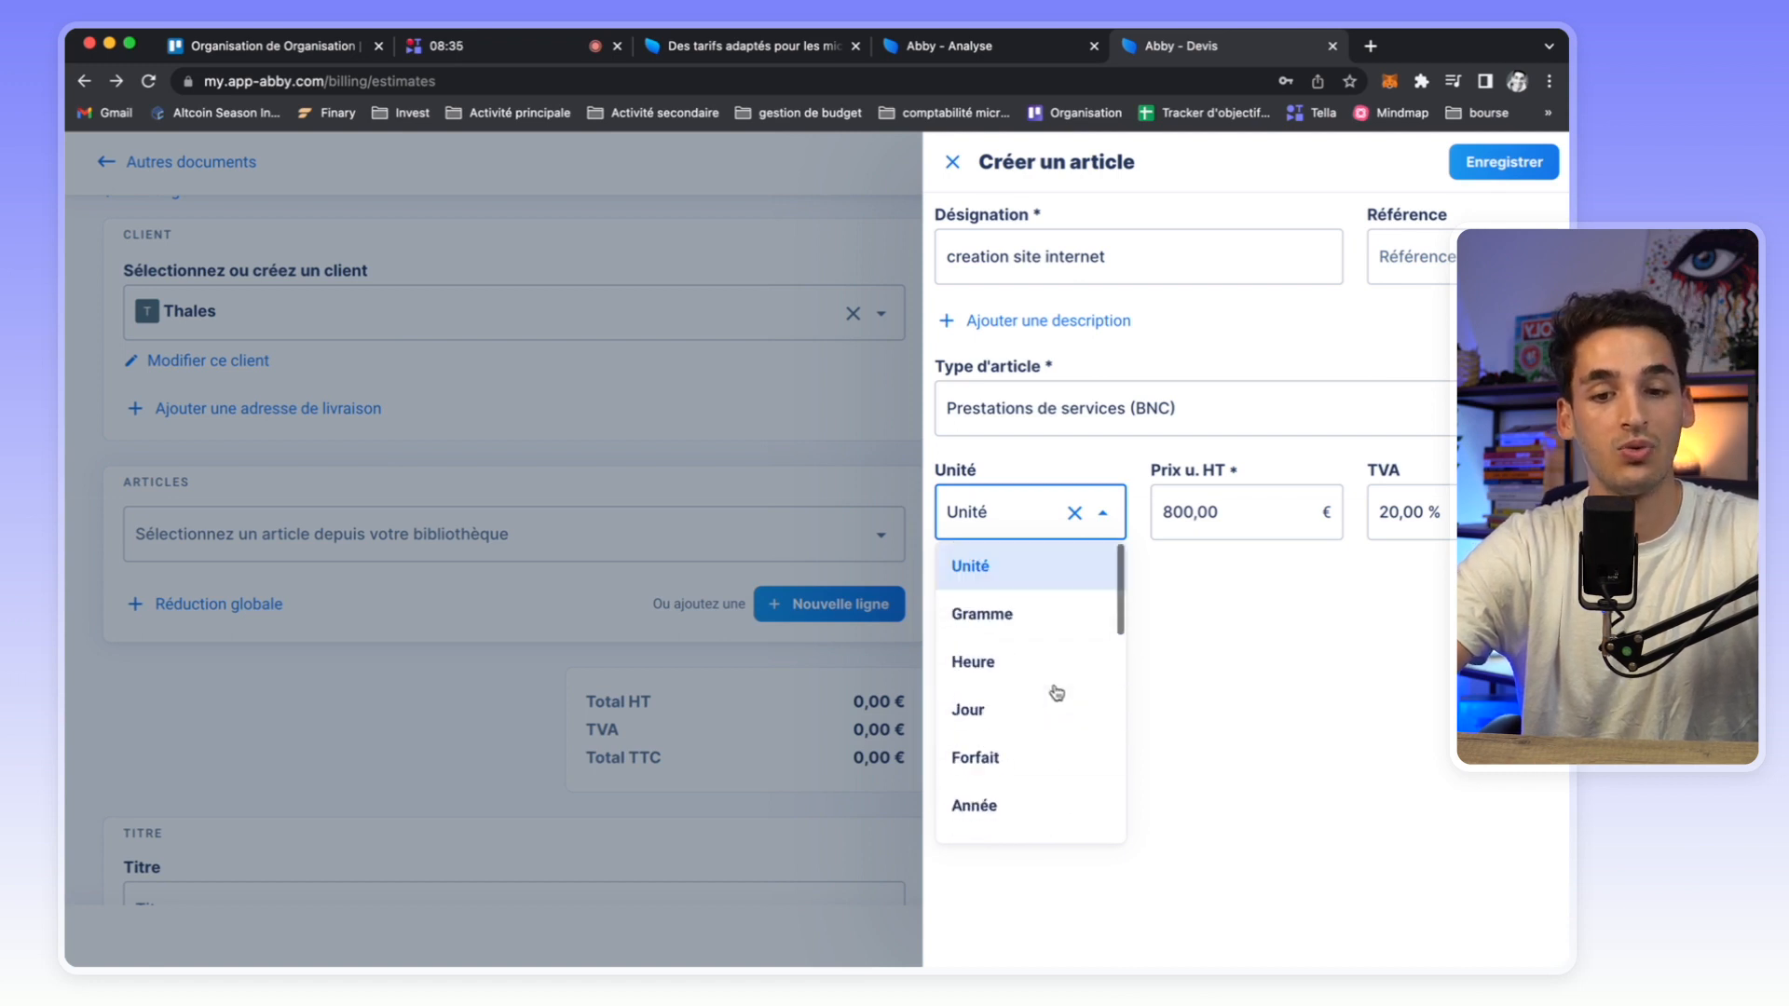
left_click(1216, 576)
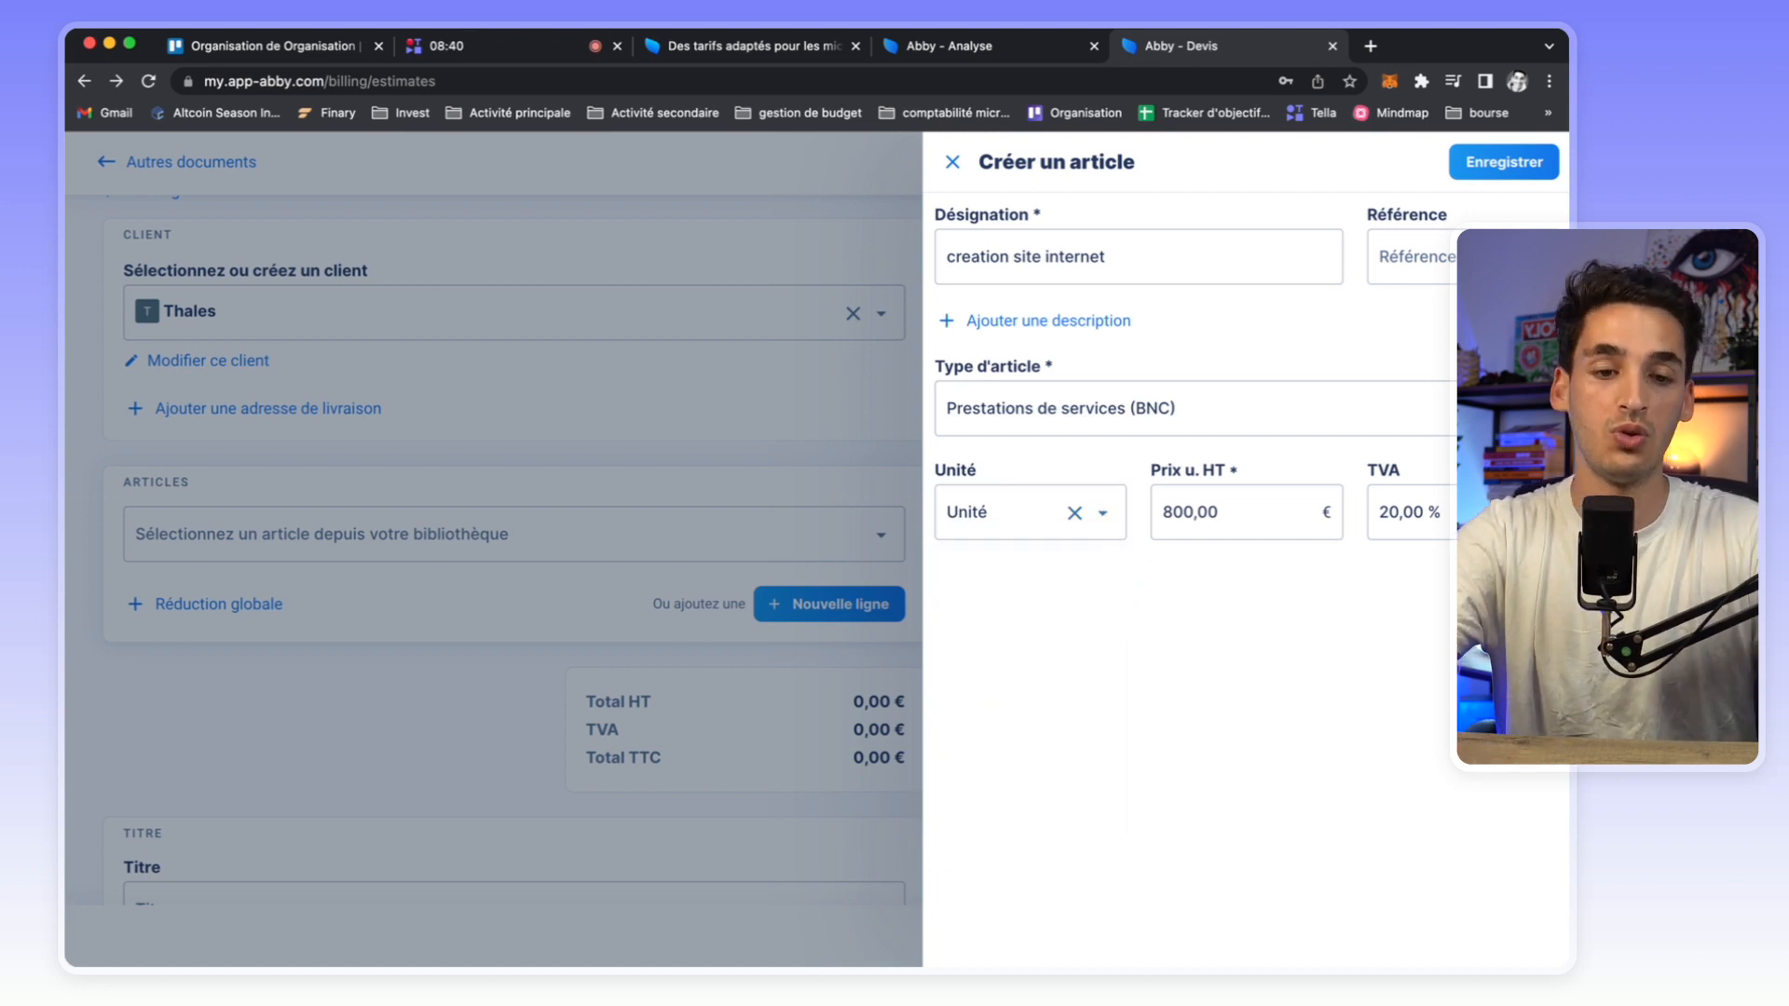
Set the article's TVA to Hors Taxe and view the other VAT options again.
left_click(1507, 513)
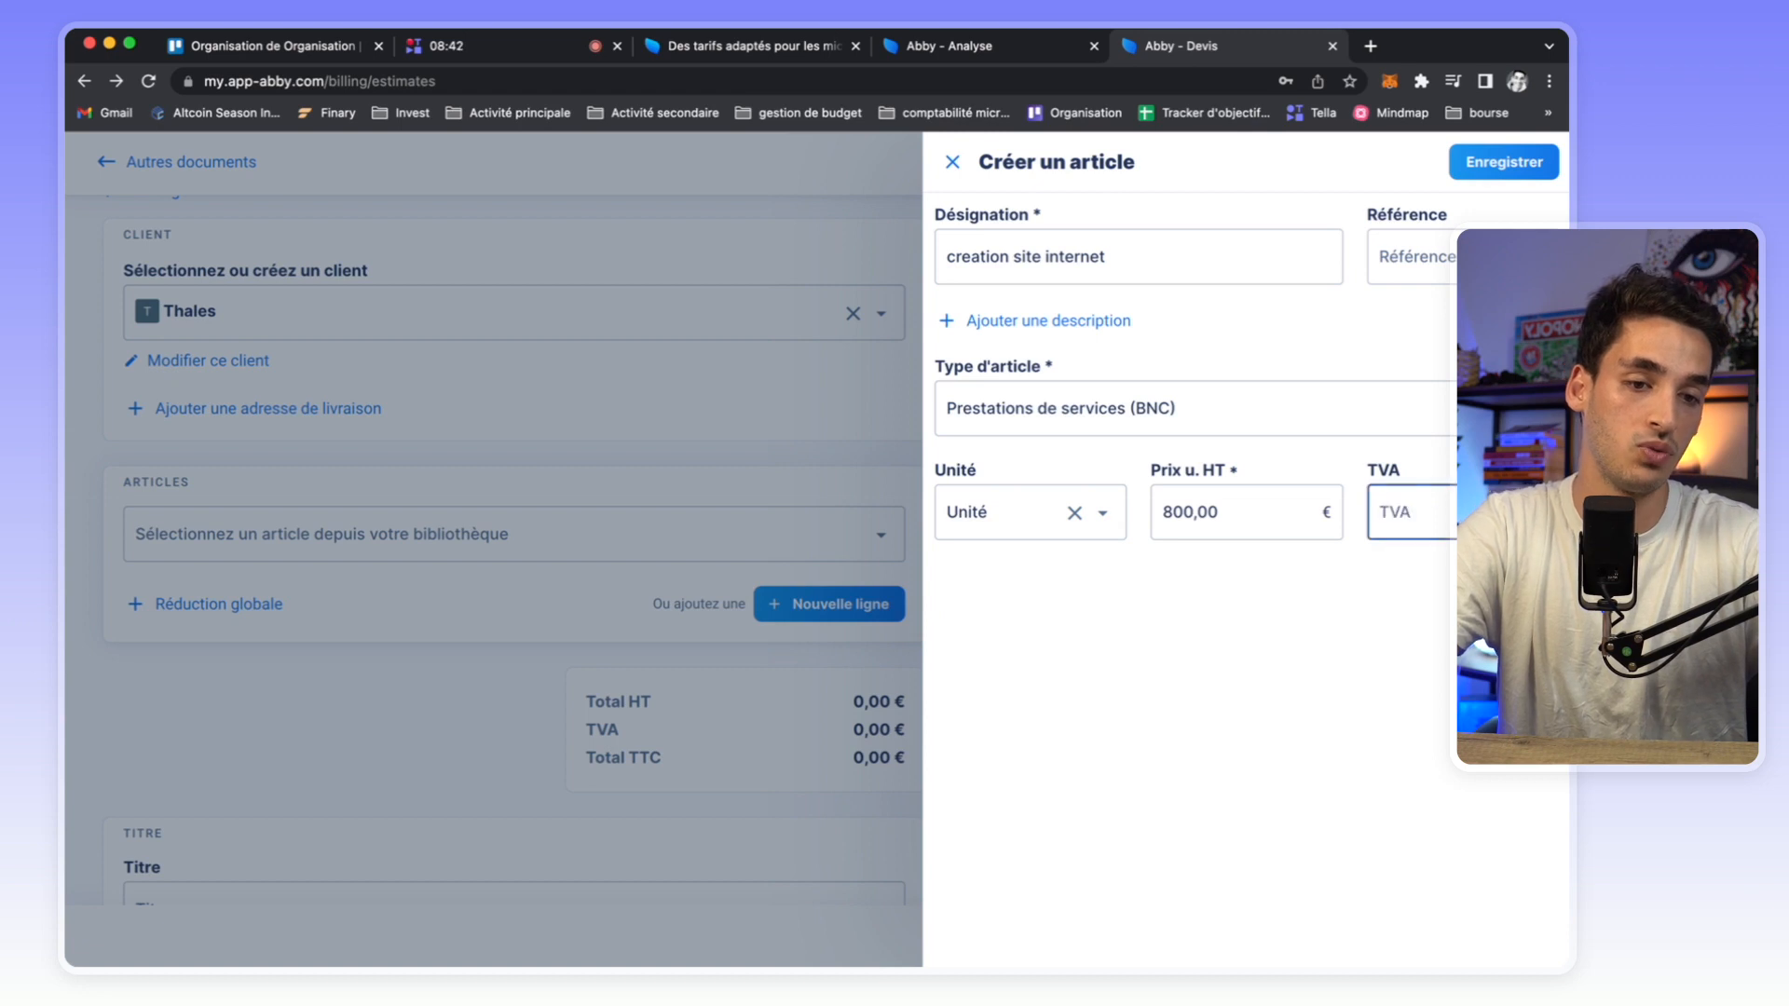
left_click(1507, 512)
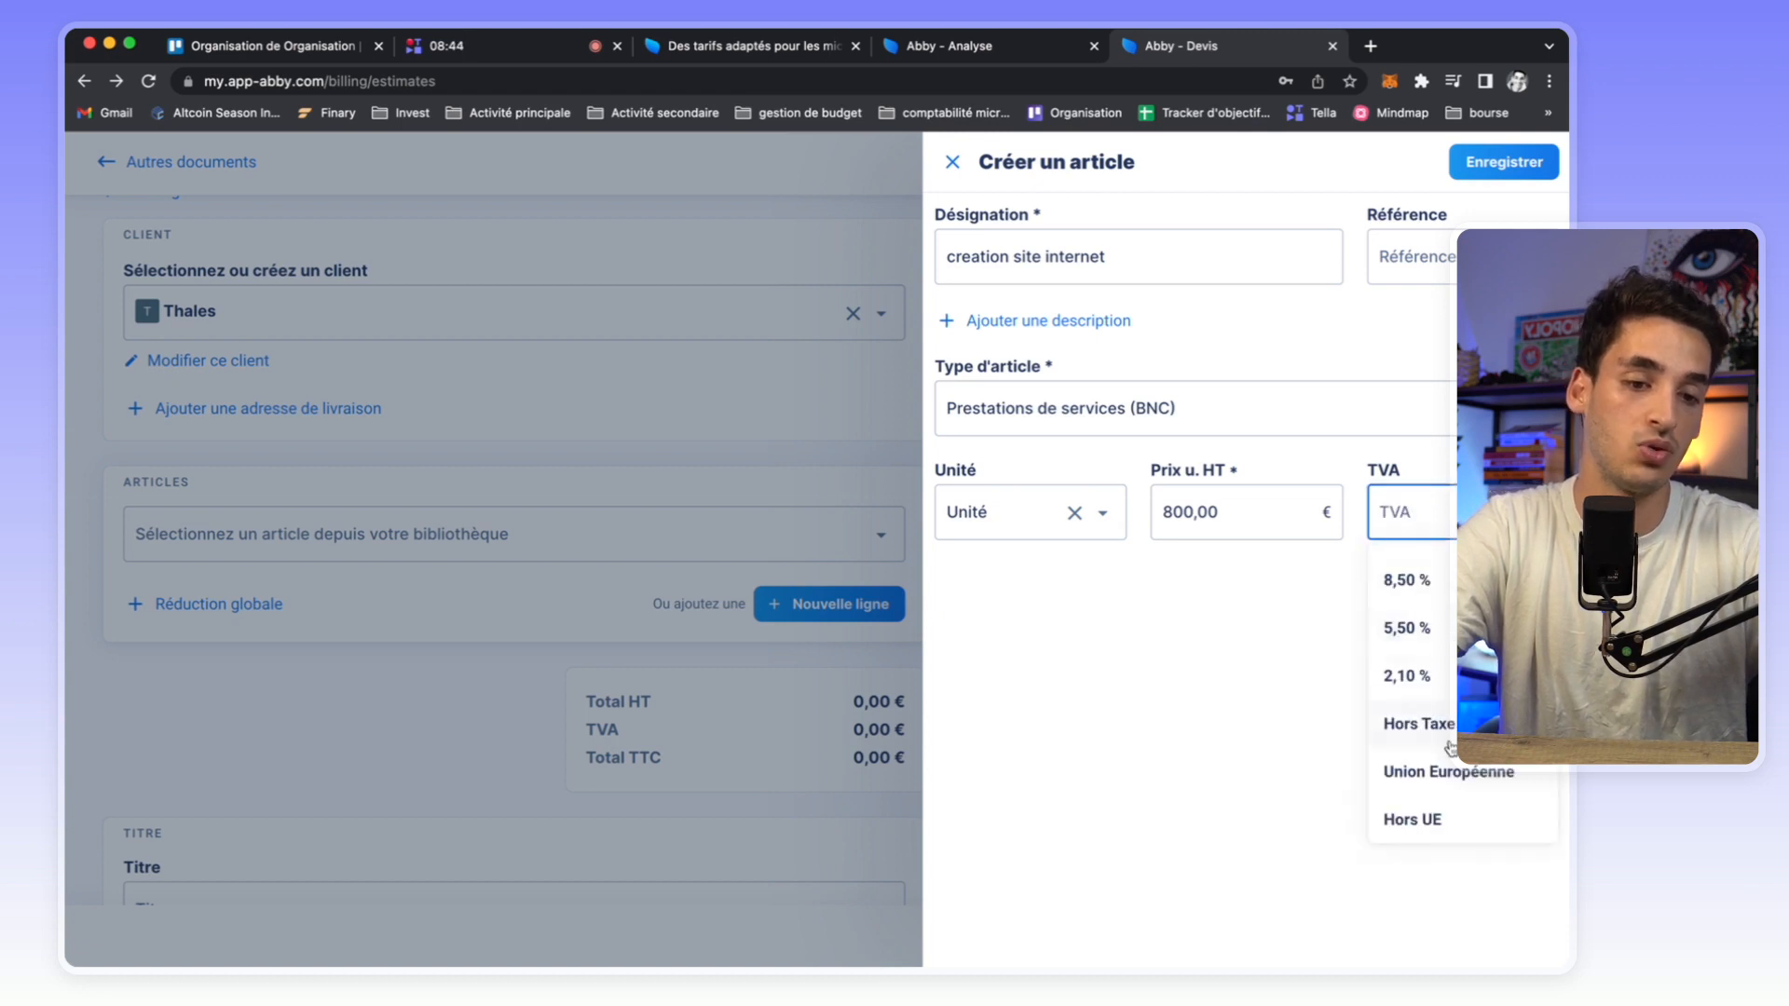
left_click(1449, 741)
left_click(1429, 530)
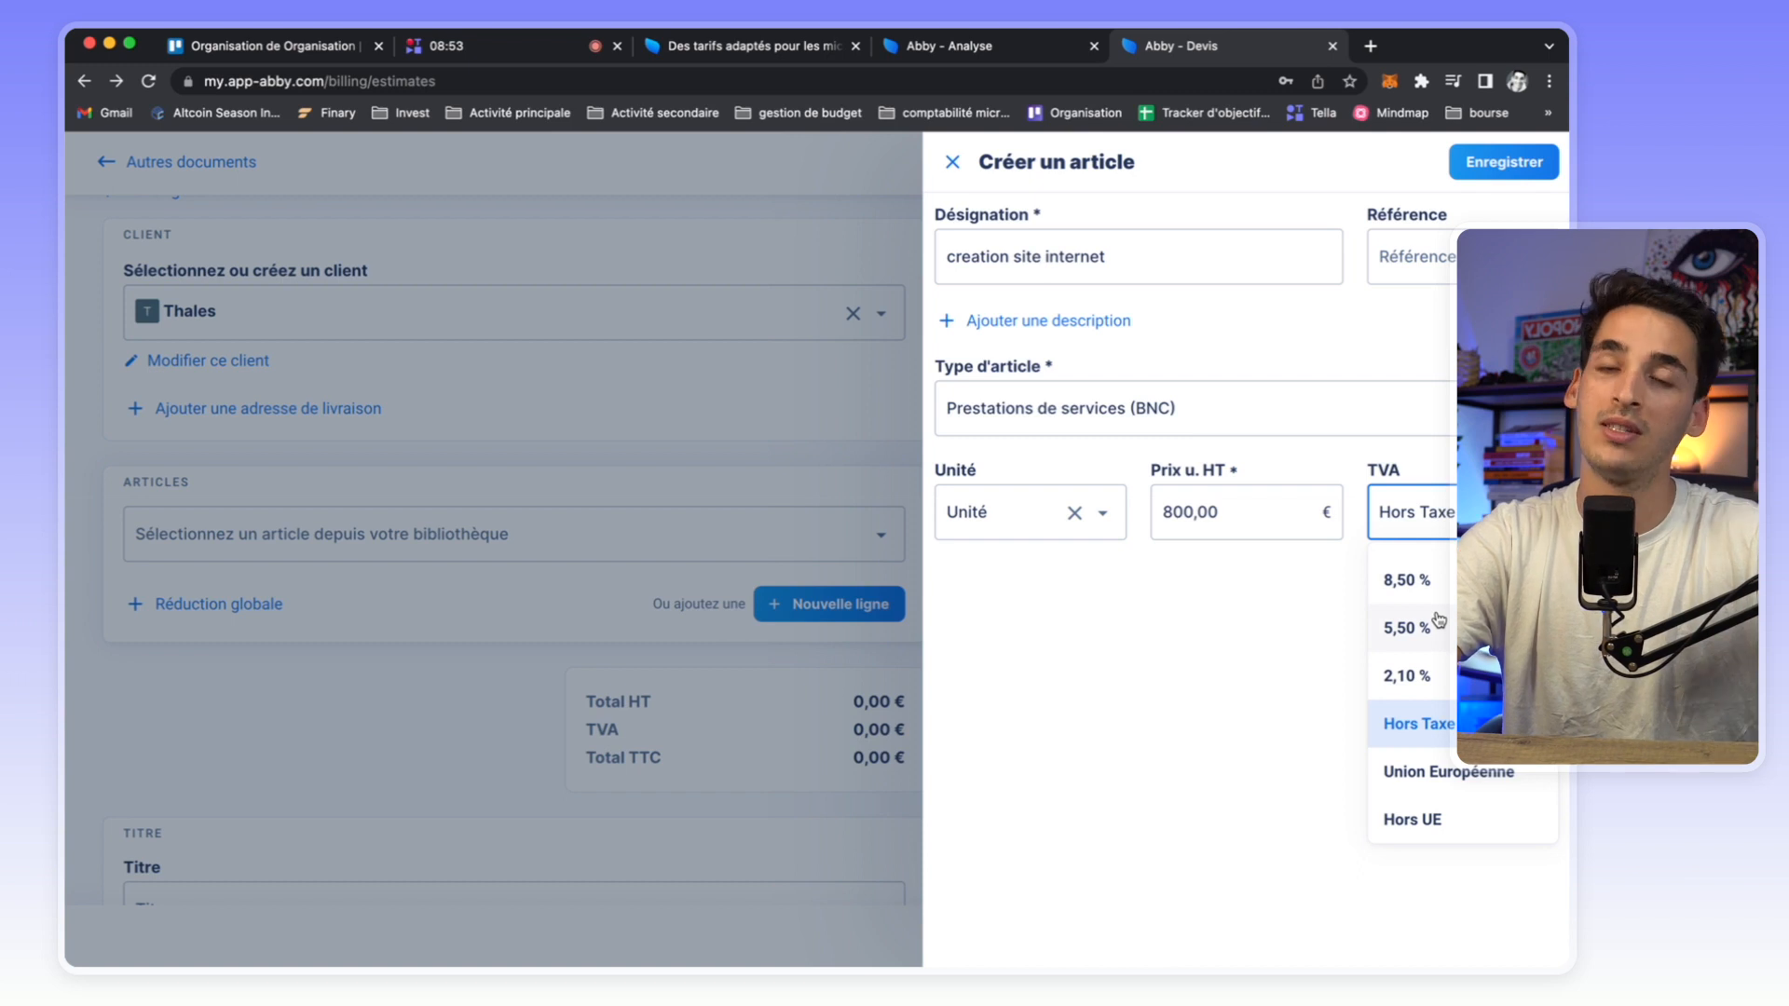
Set the article's TVA to 20,00 % and save the article to the quote.
scroll(1442, 606, "up", 3)
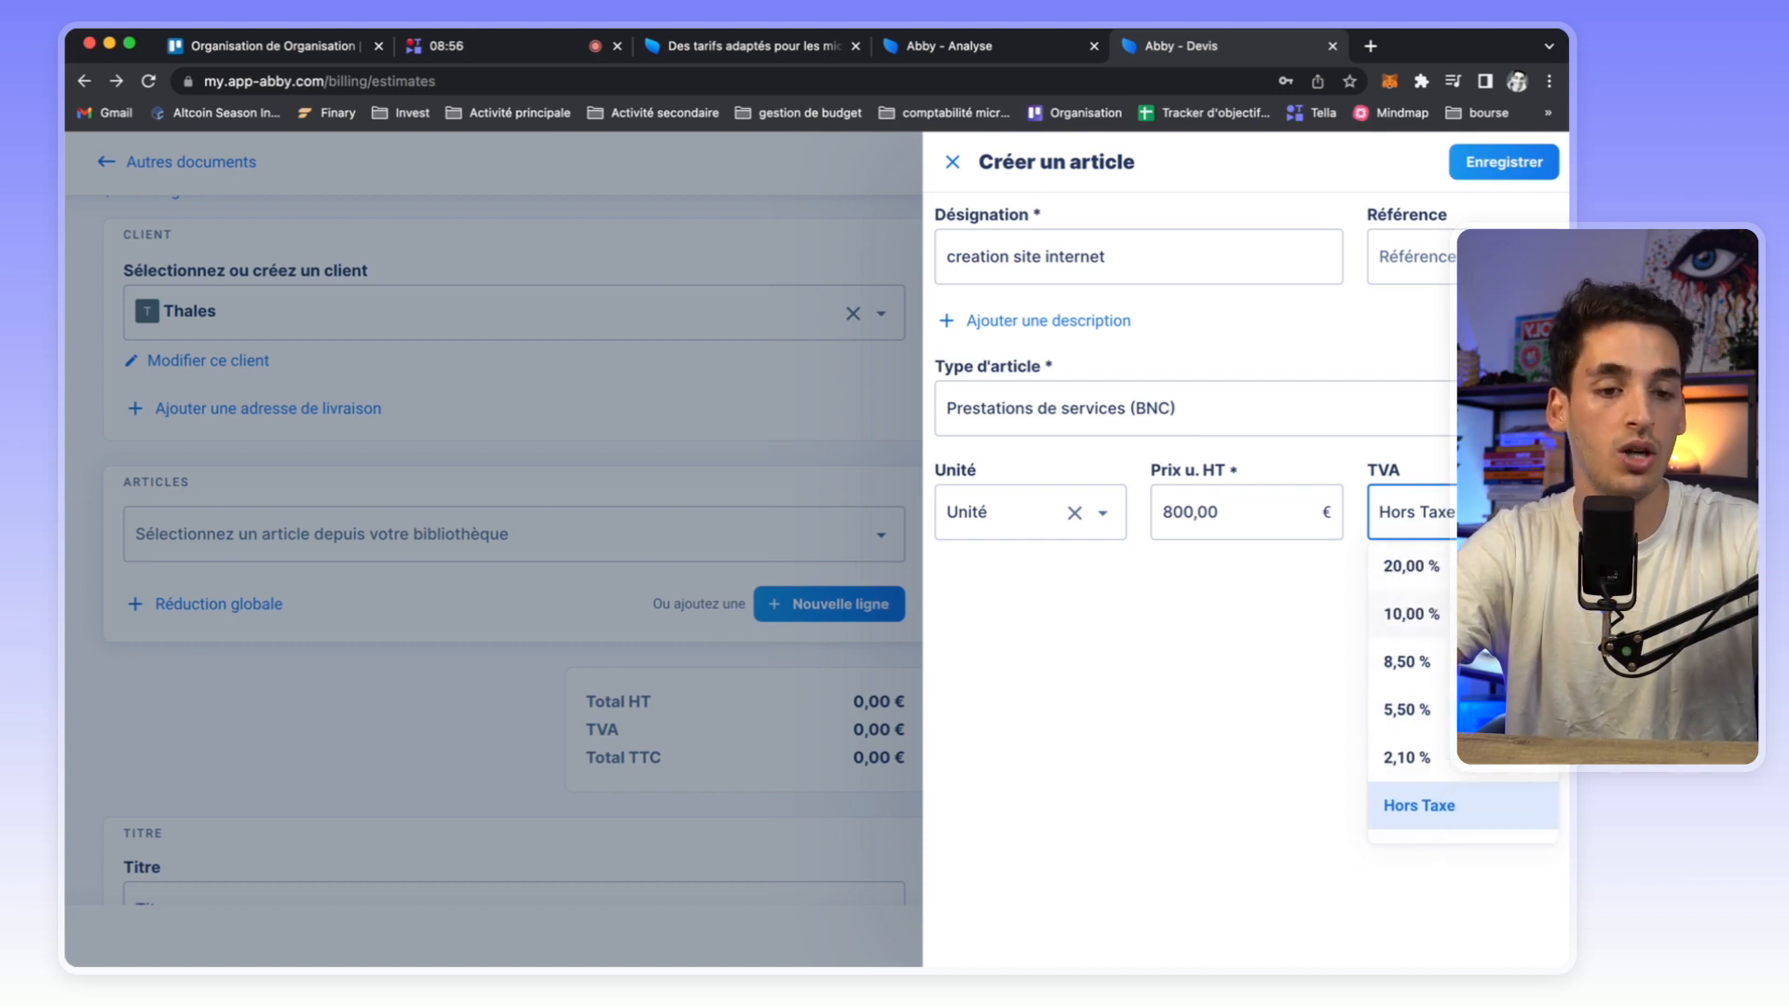
left_click(1411, 566)
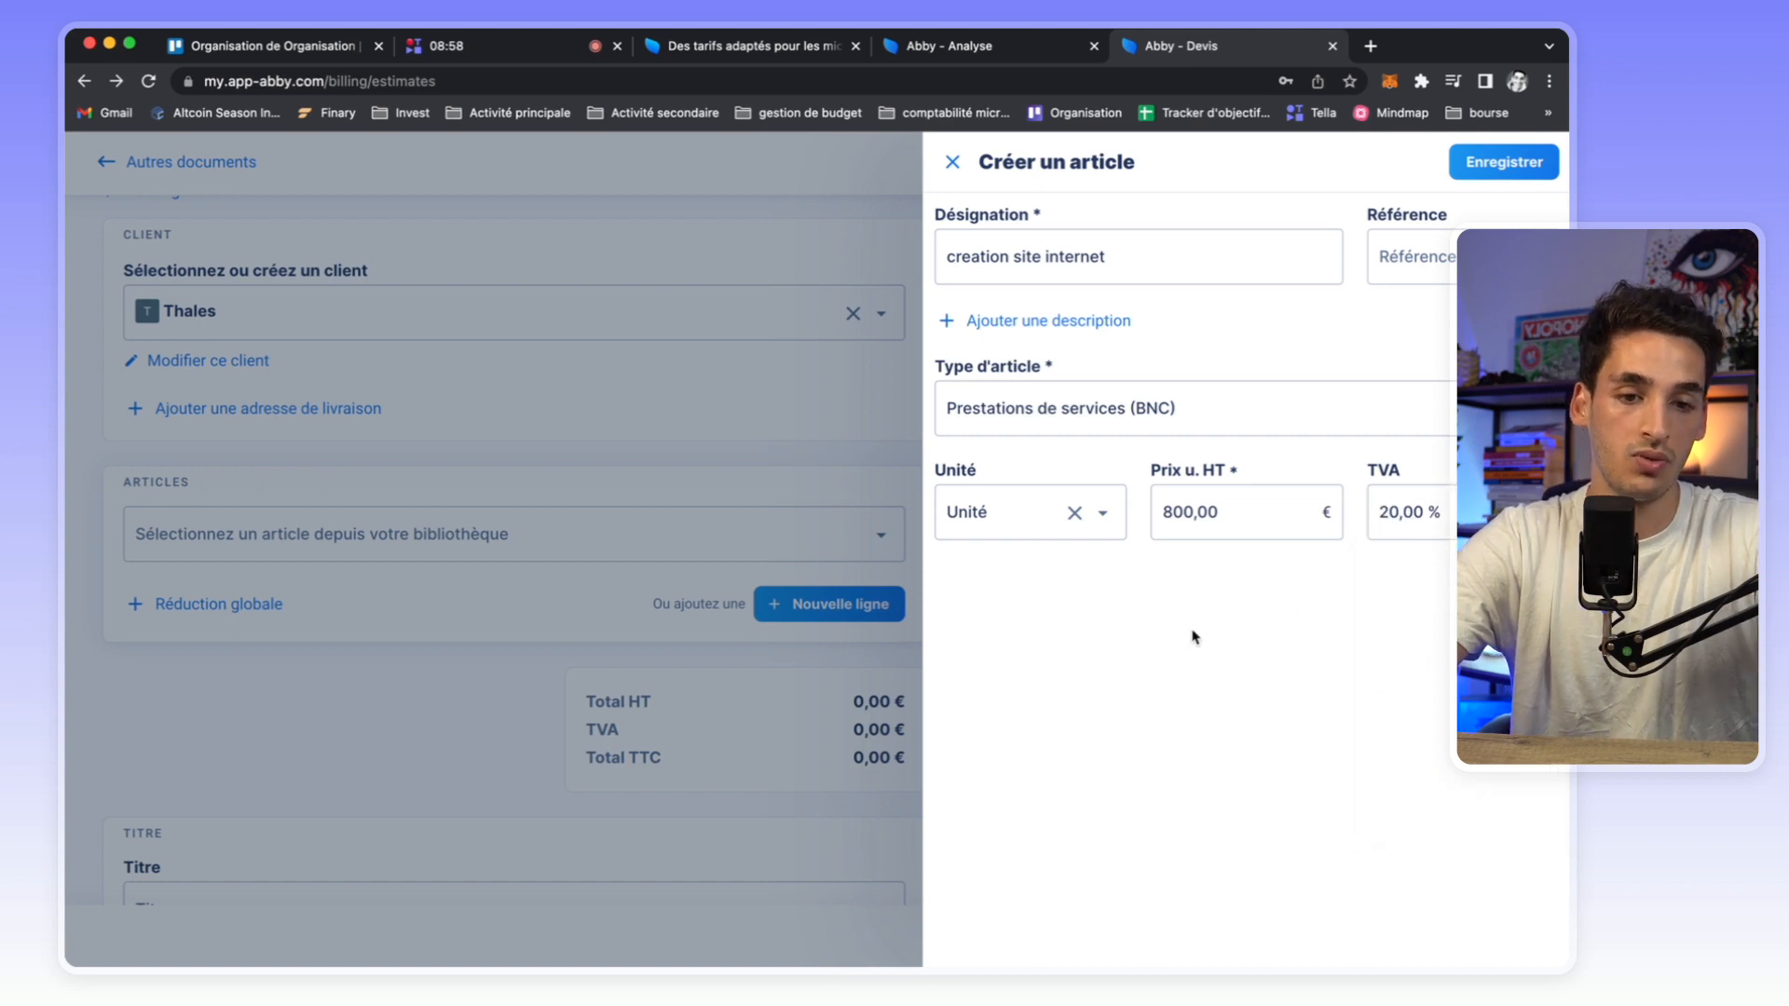
left_click(1464, 164)
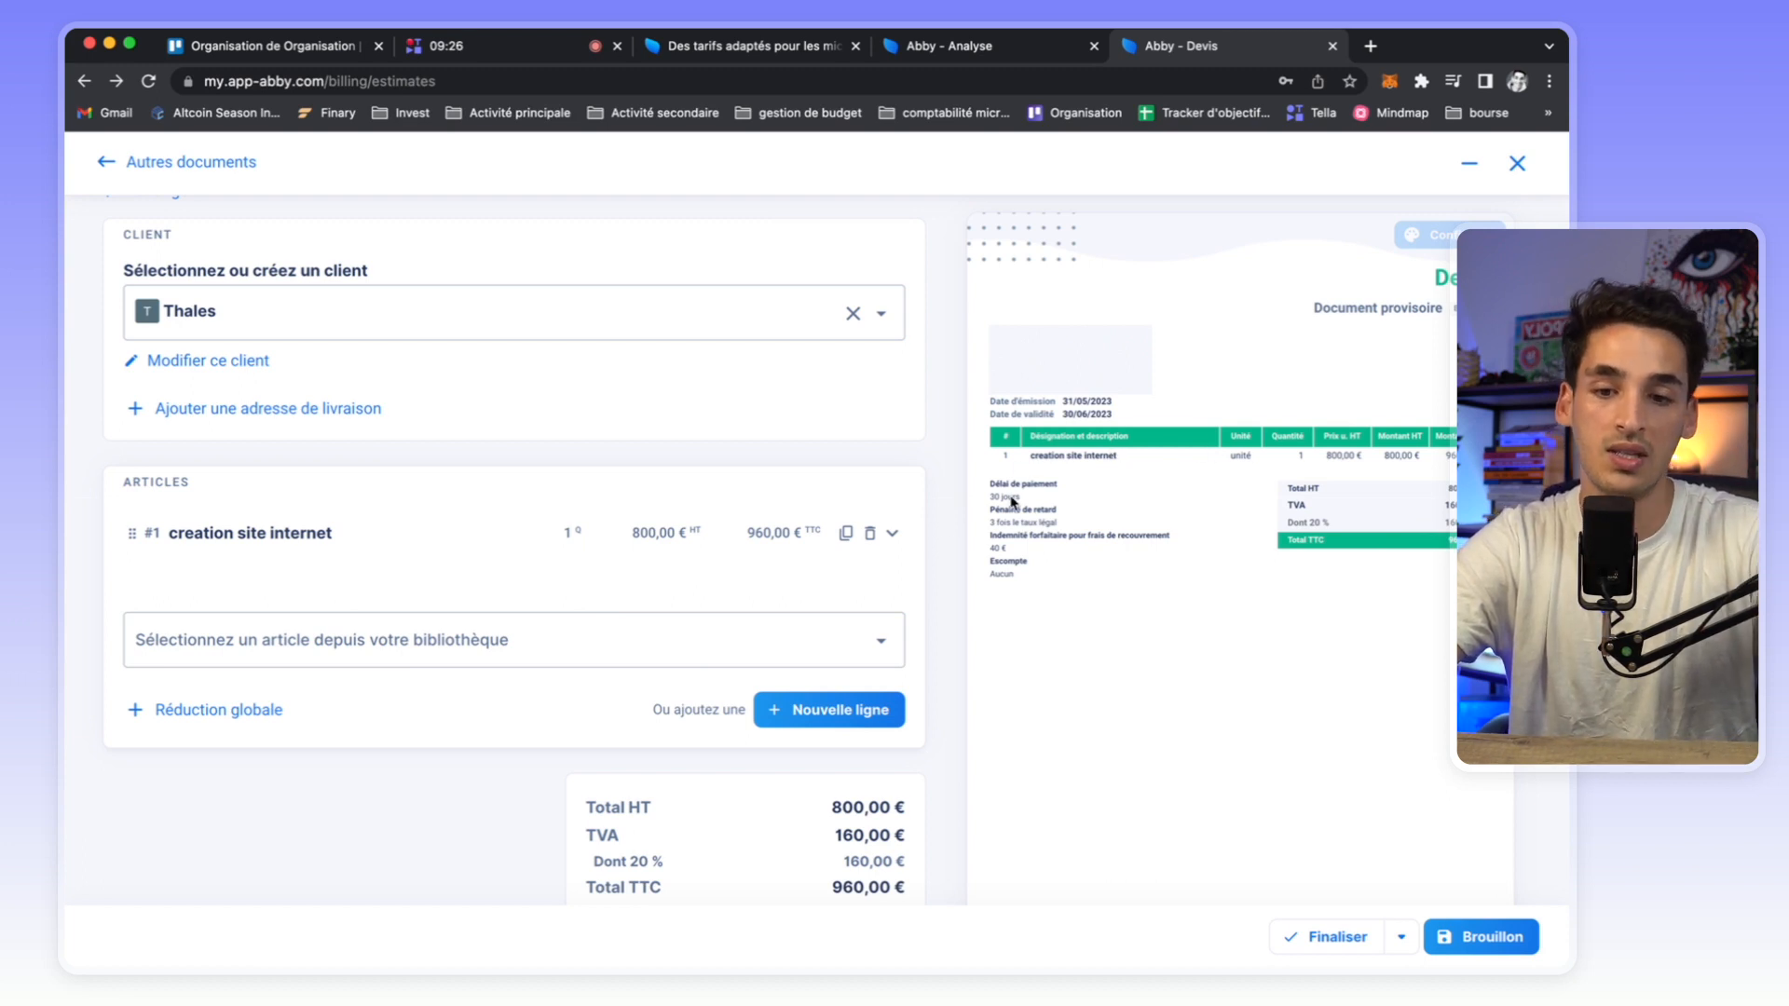
Review the quote's totals, title, dates, signature, language, currency, payment, legal information and attachment sections, plus the available finalising options.
scroll(874, 547, "down", 3)
scroll(874, 548, "down", 5)
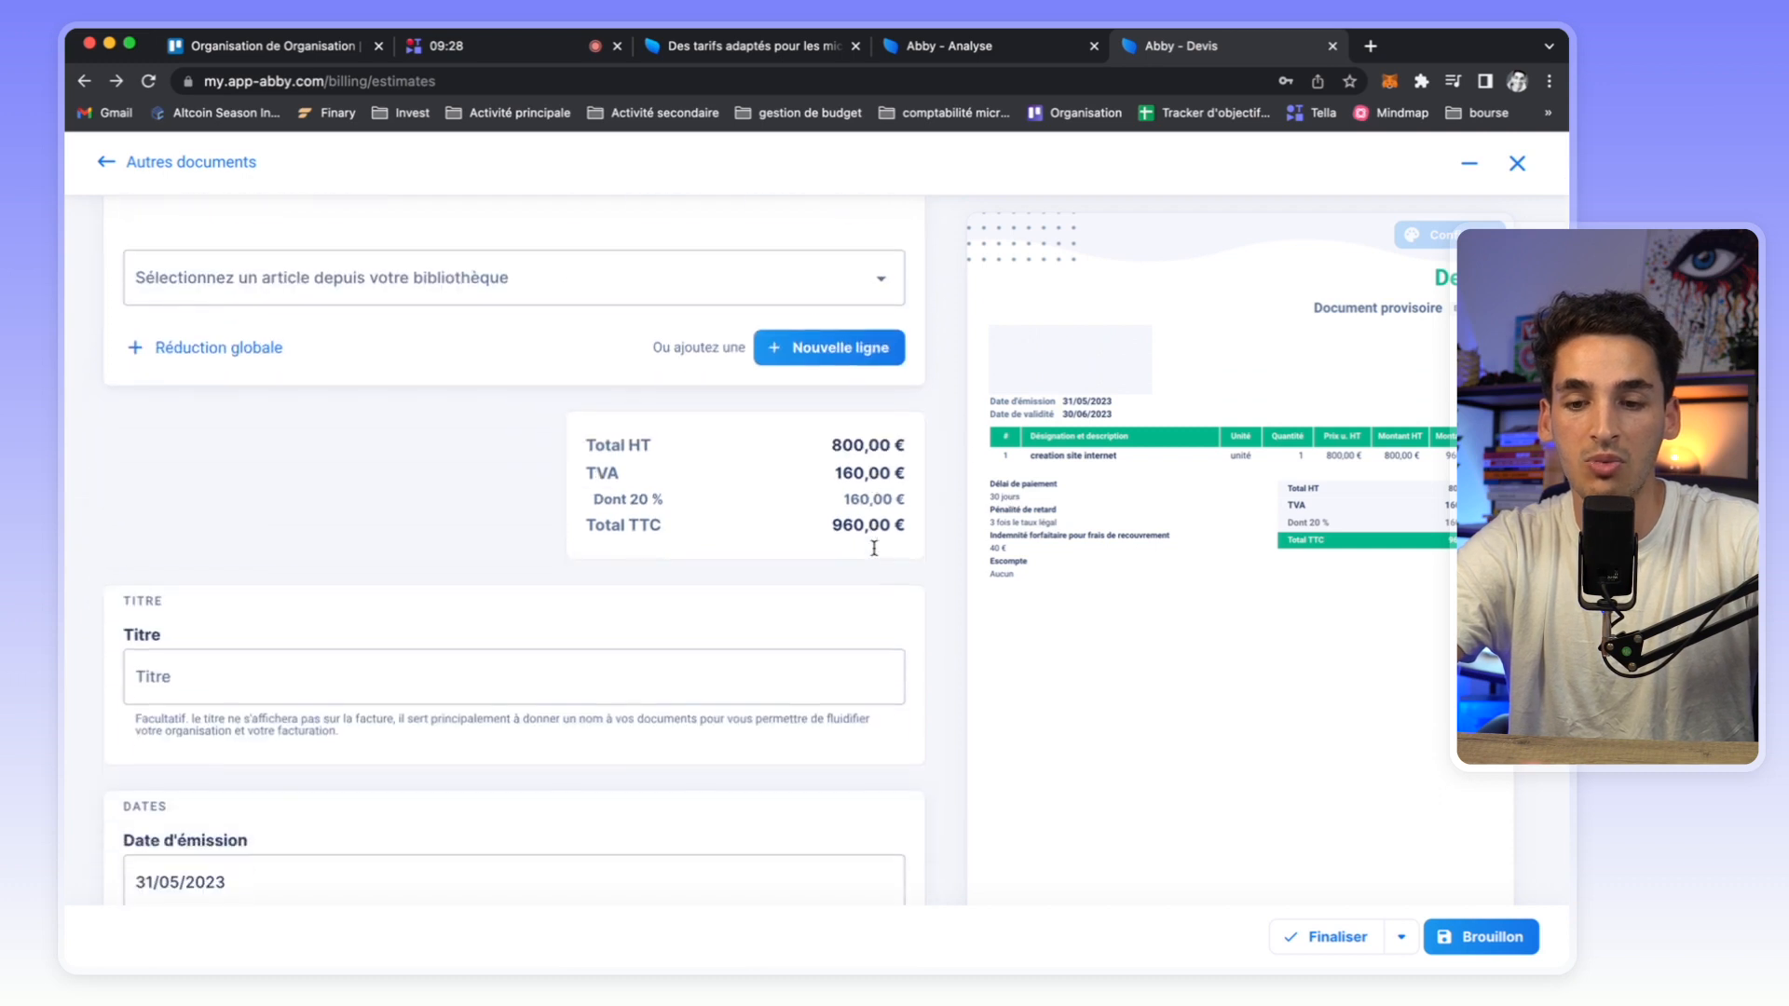
scroll(418, 556, "down", 2)
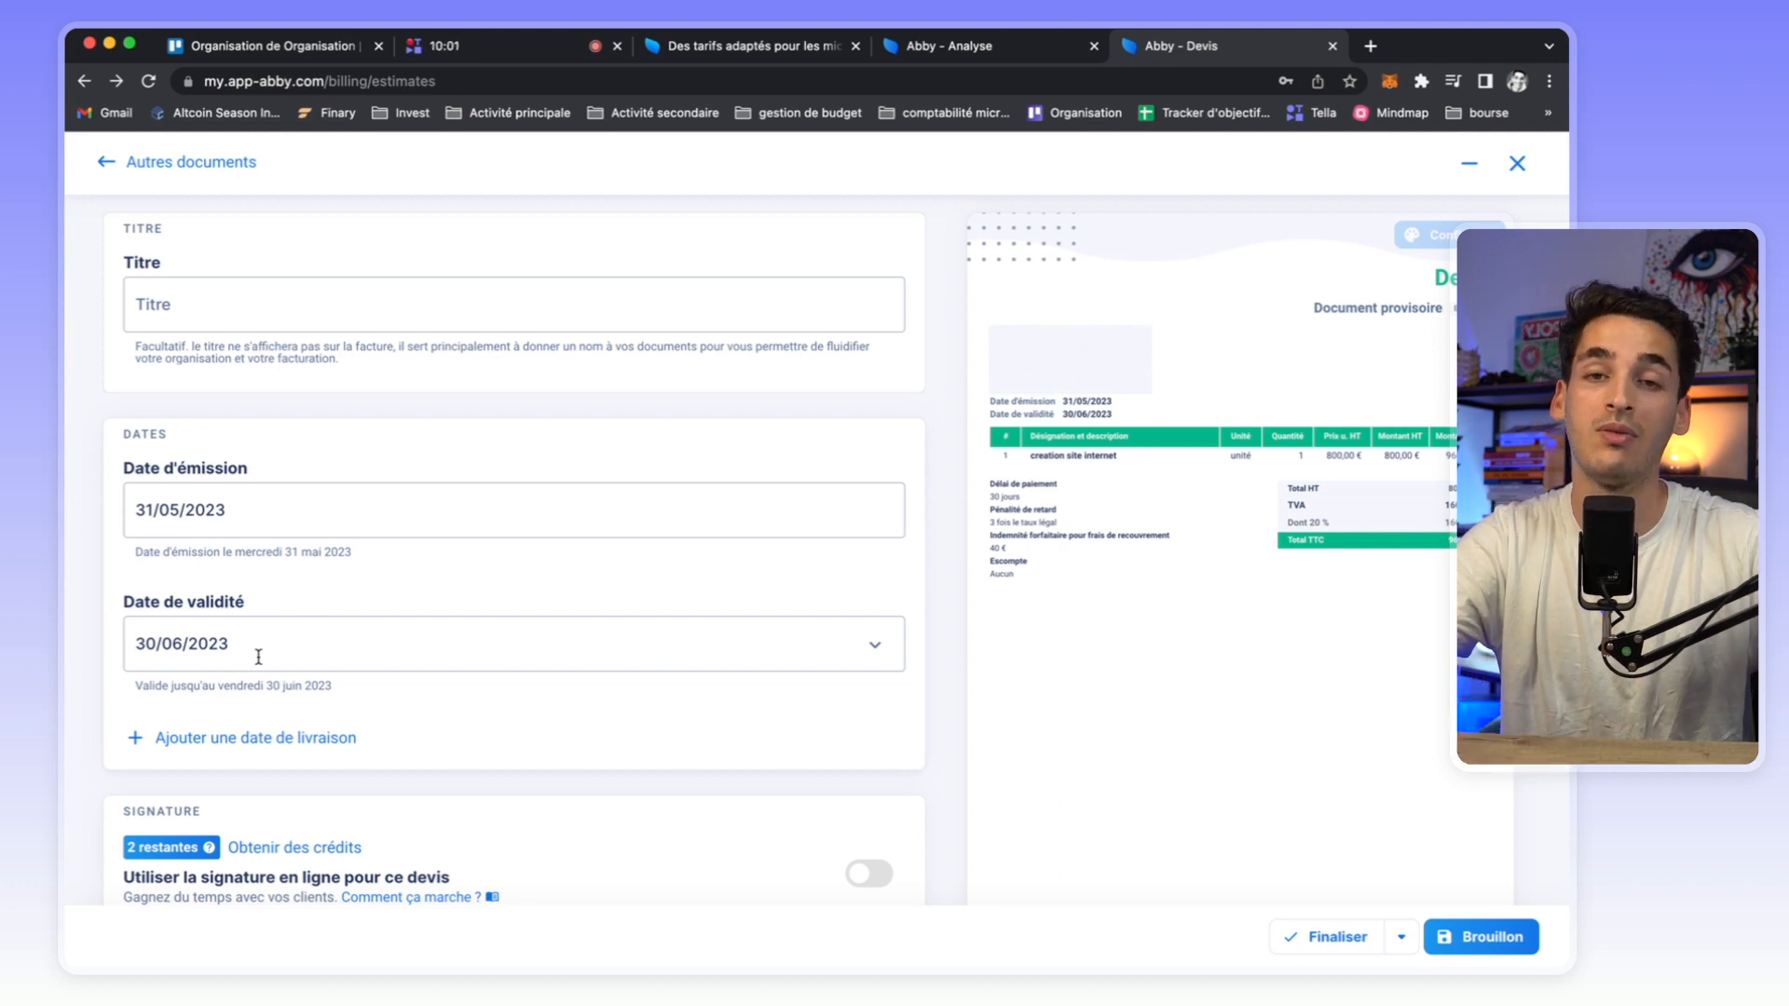
scroll(258, 656, "down", 5)
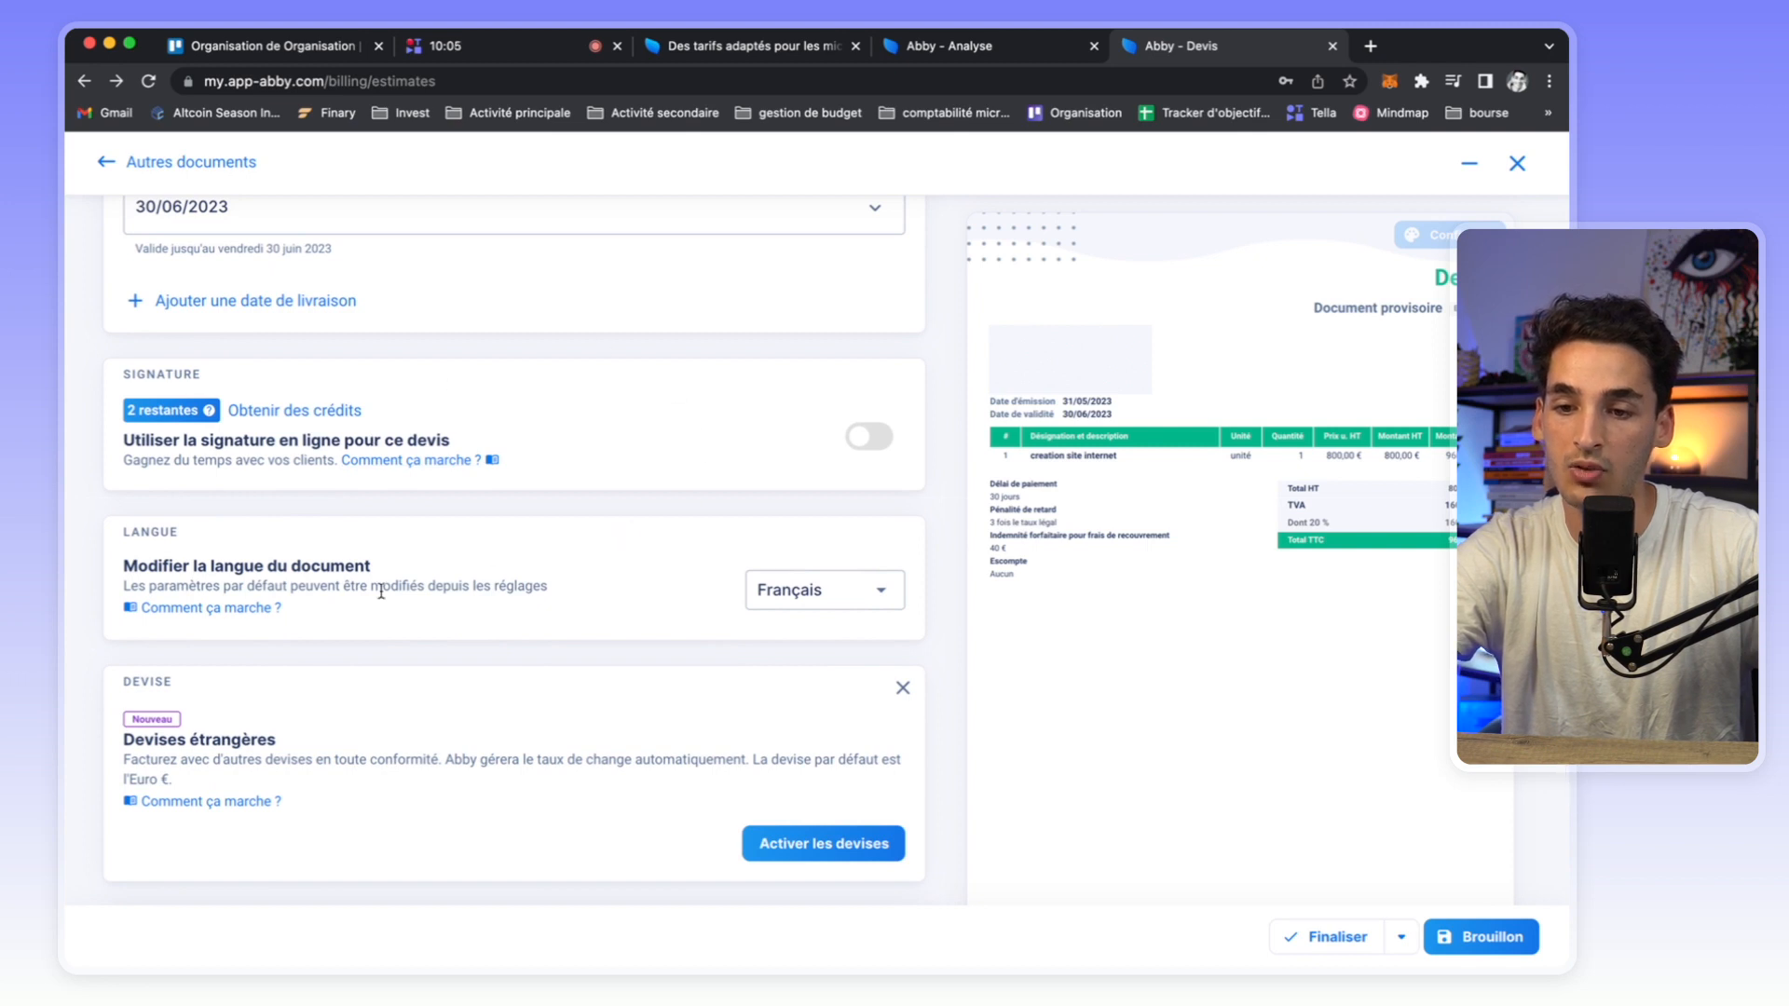
scroll(664, 702, "down", 5)
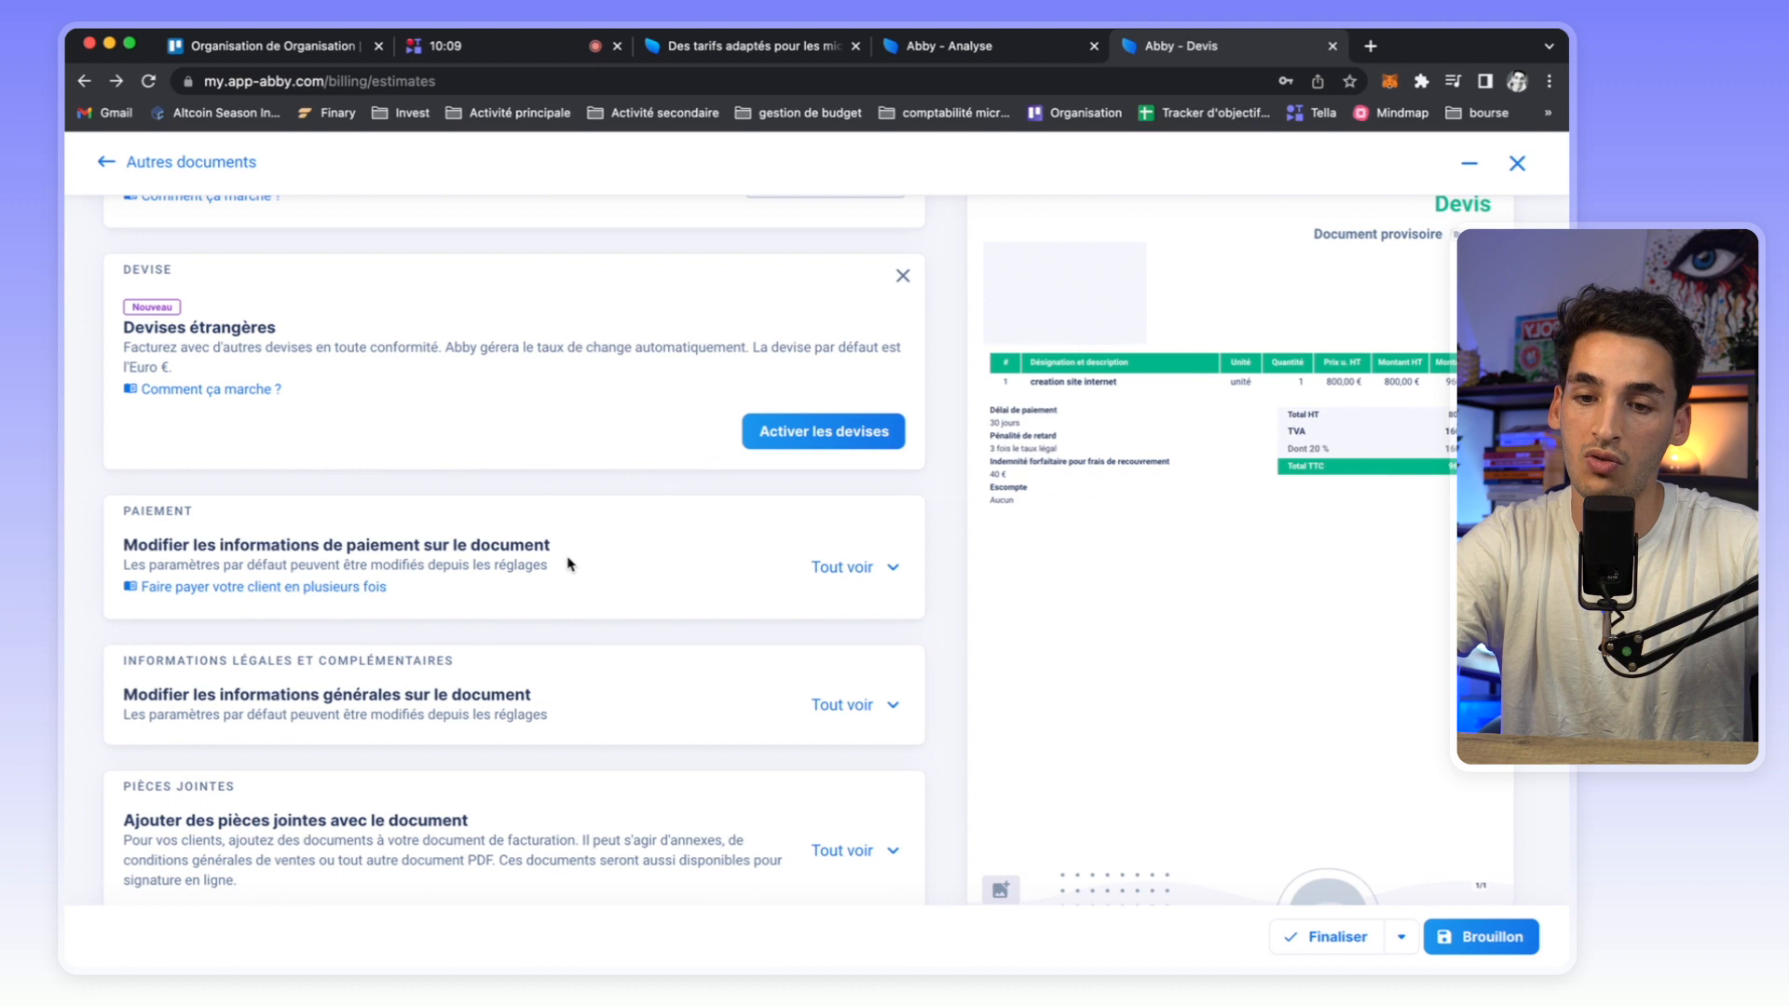
scroll(668, 667, "down", 1)
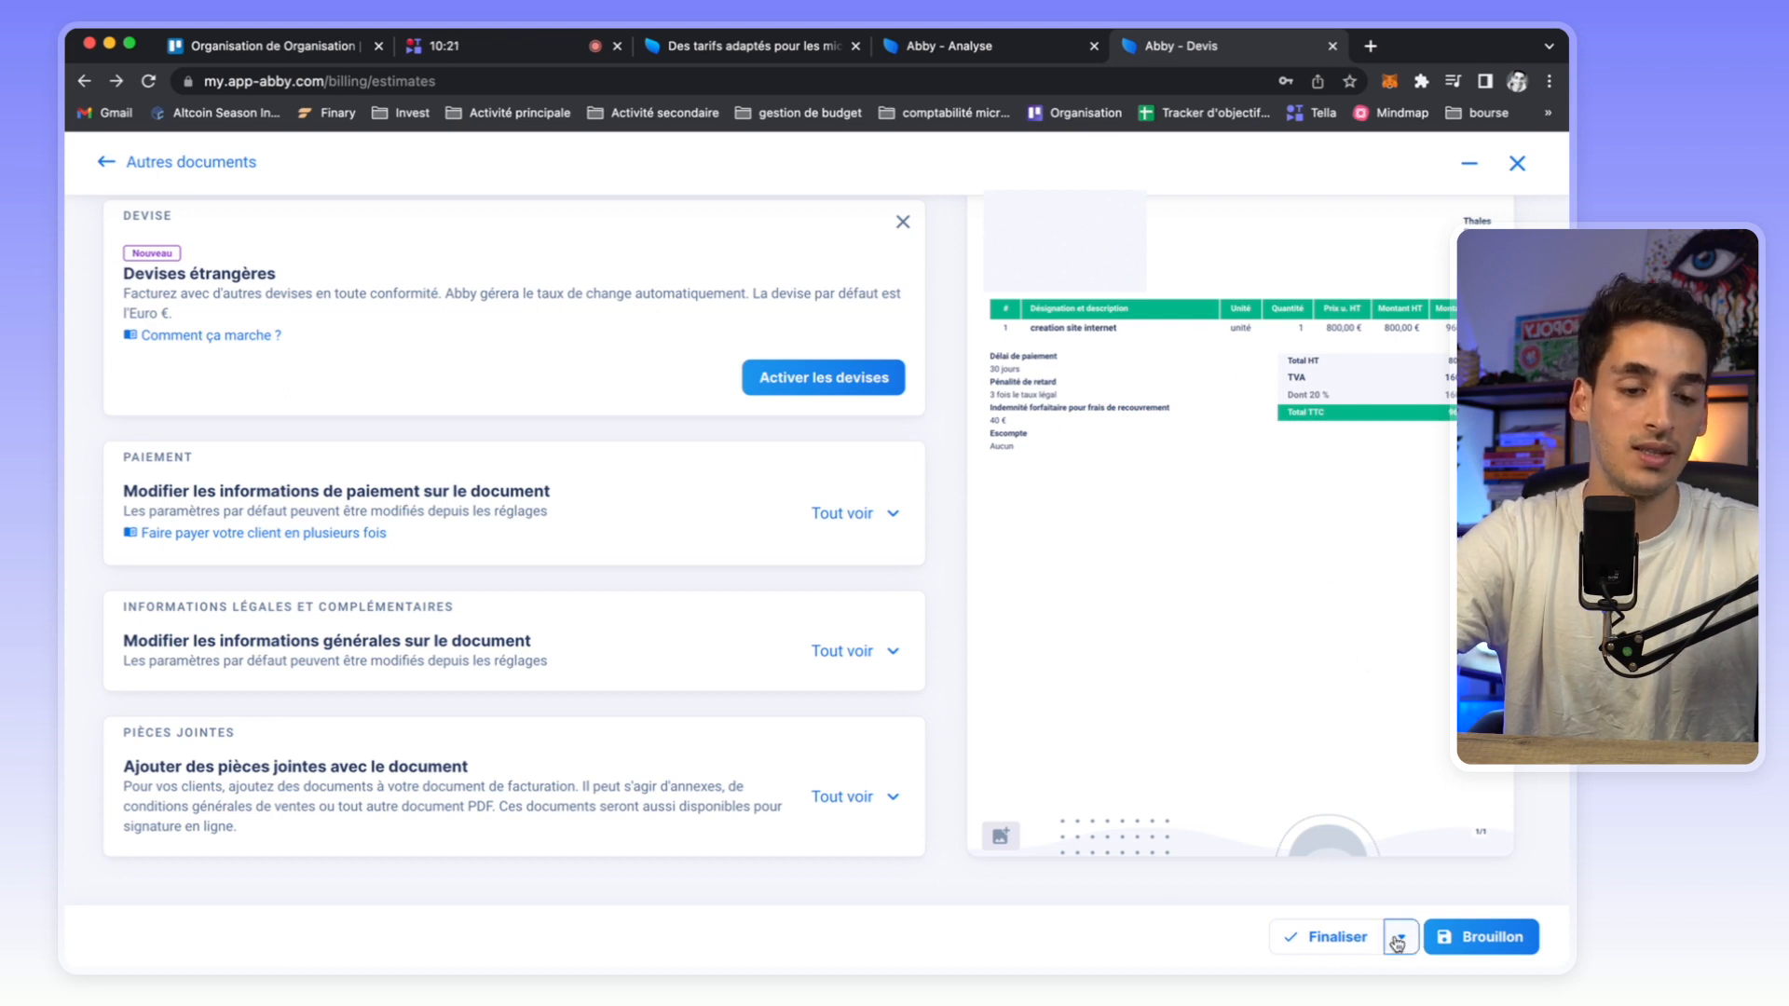
left_click(1399, 941)
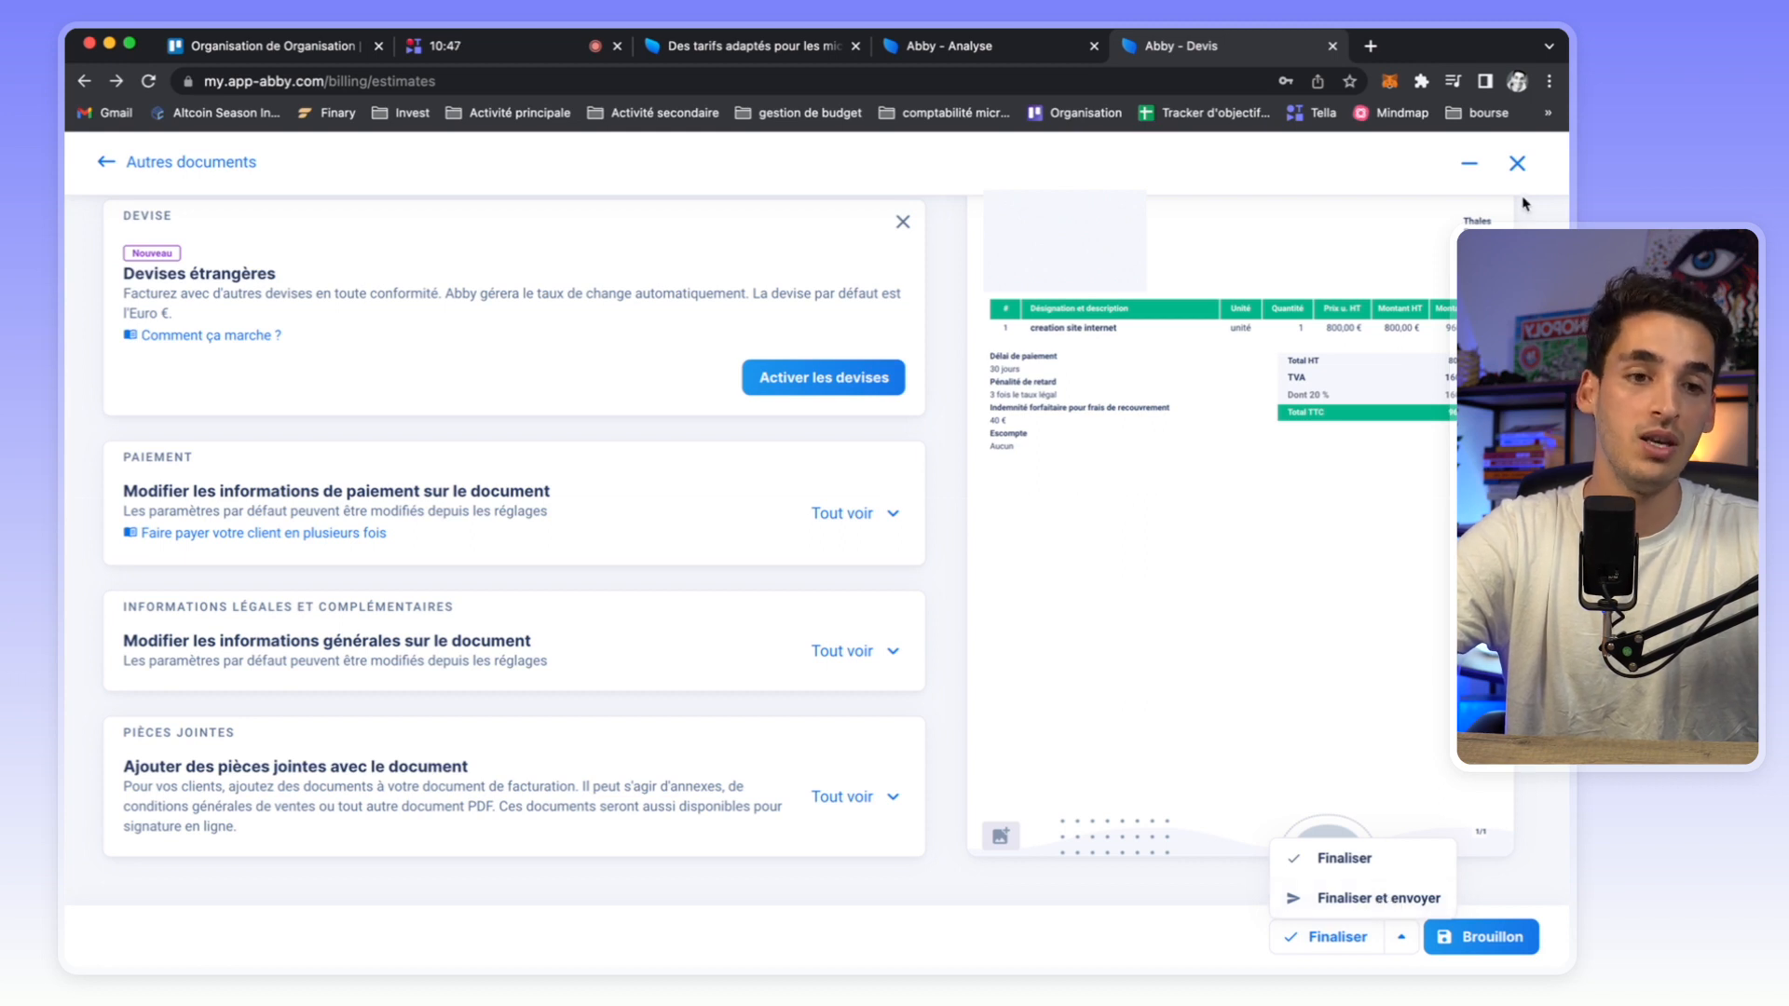
Close the quote without finalising it and return to the Analyse dashboard.
left_click(1517, 163)
left_click(909, 652)
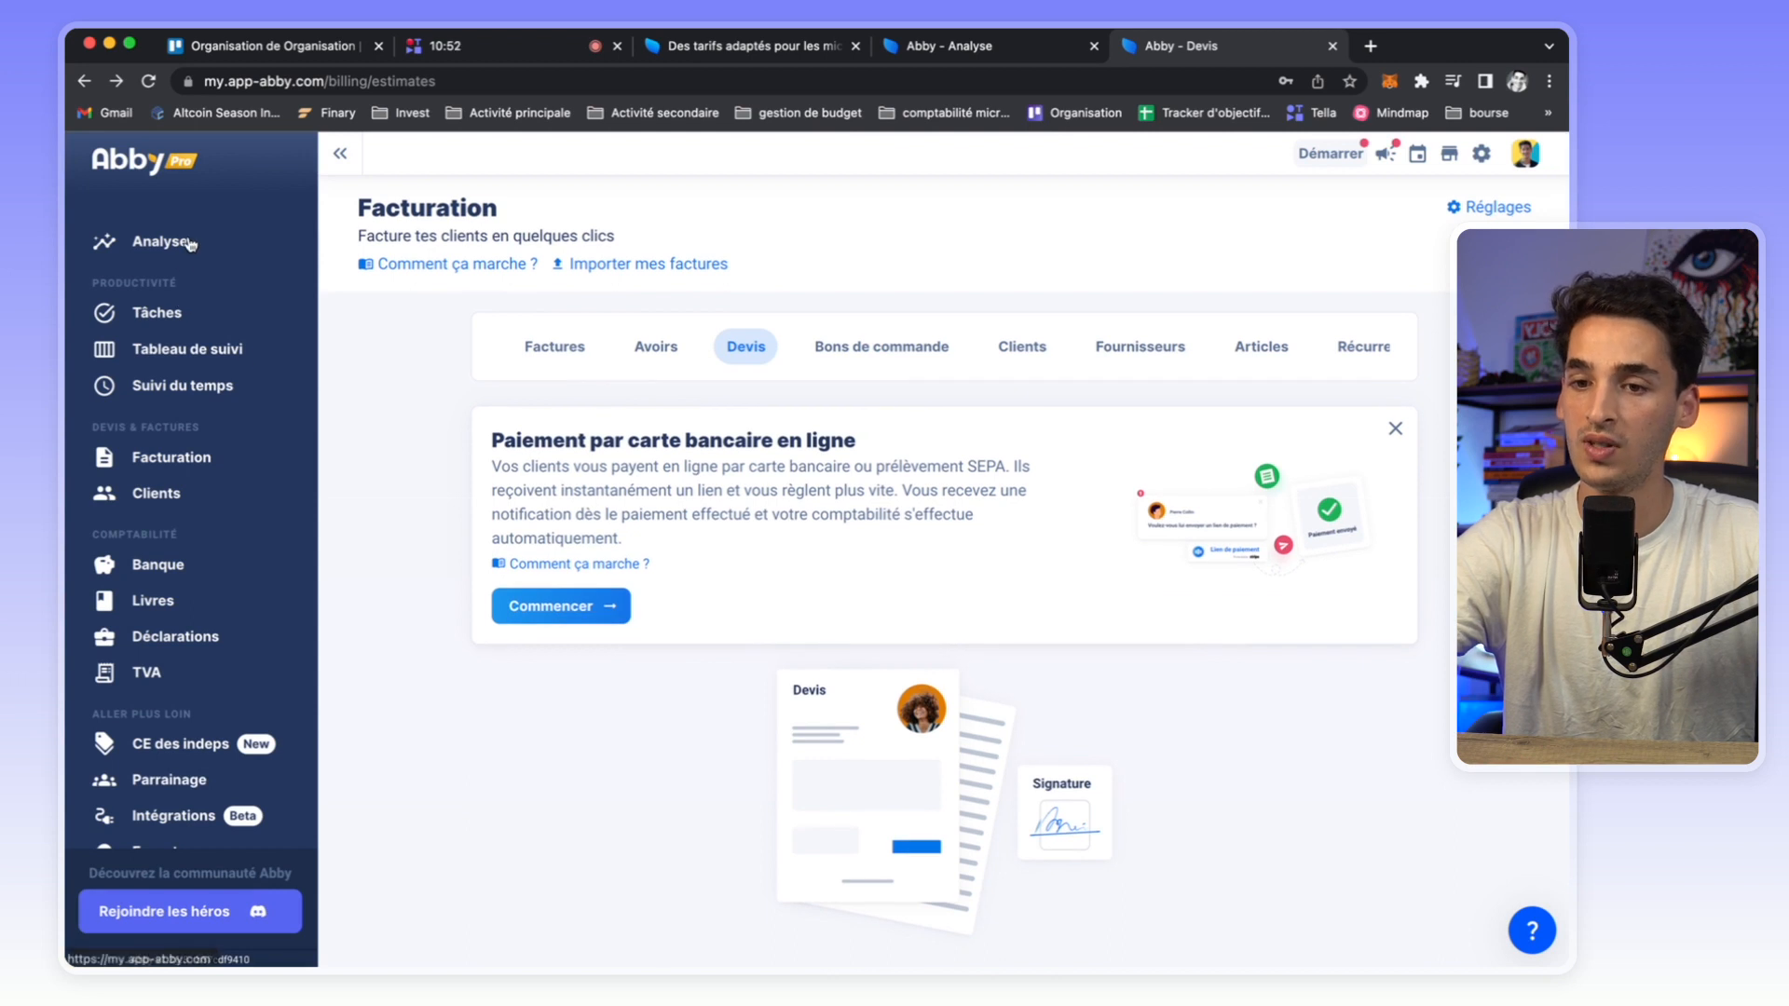
left_click(191, 244)
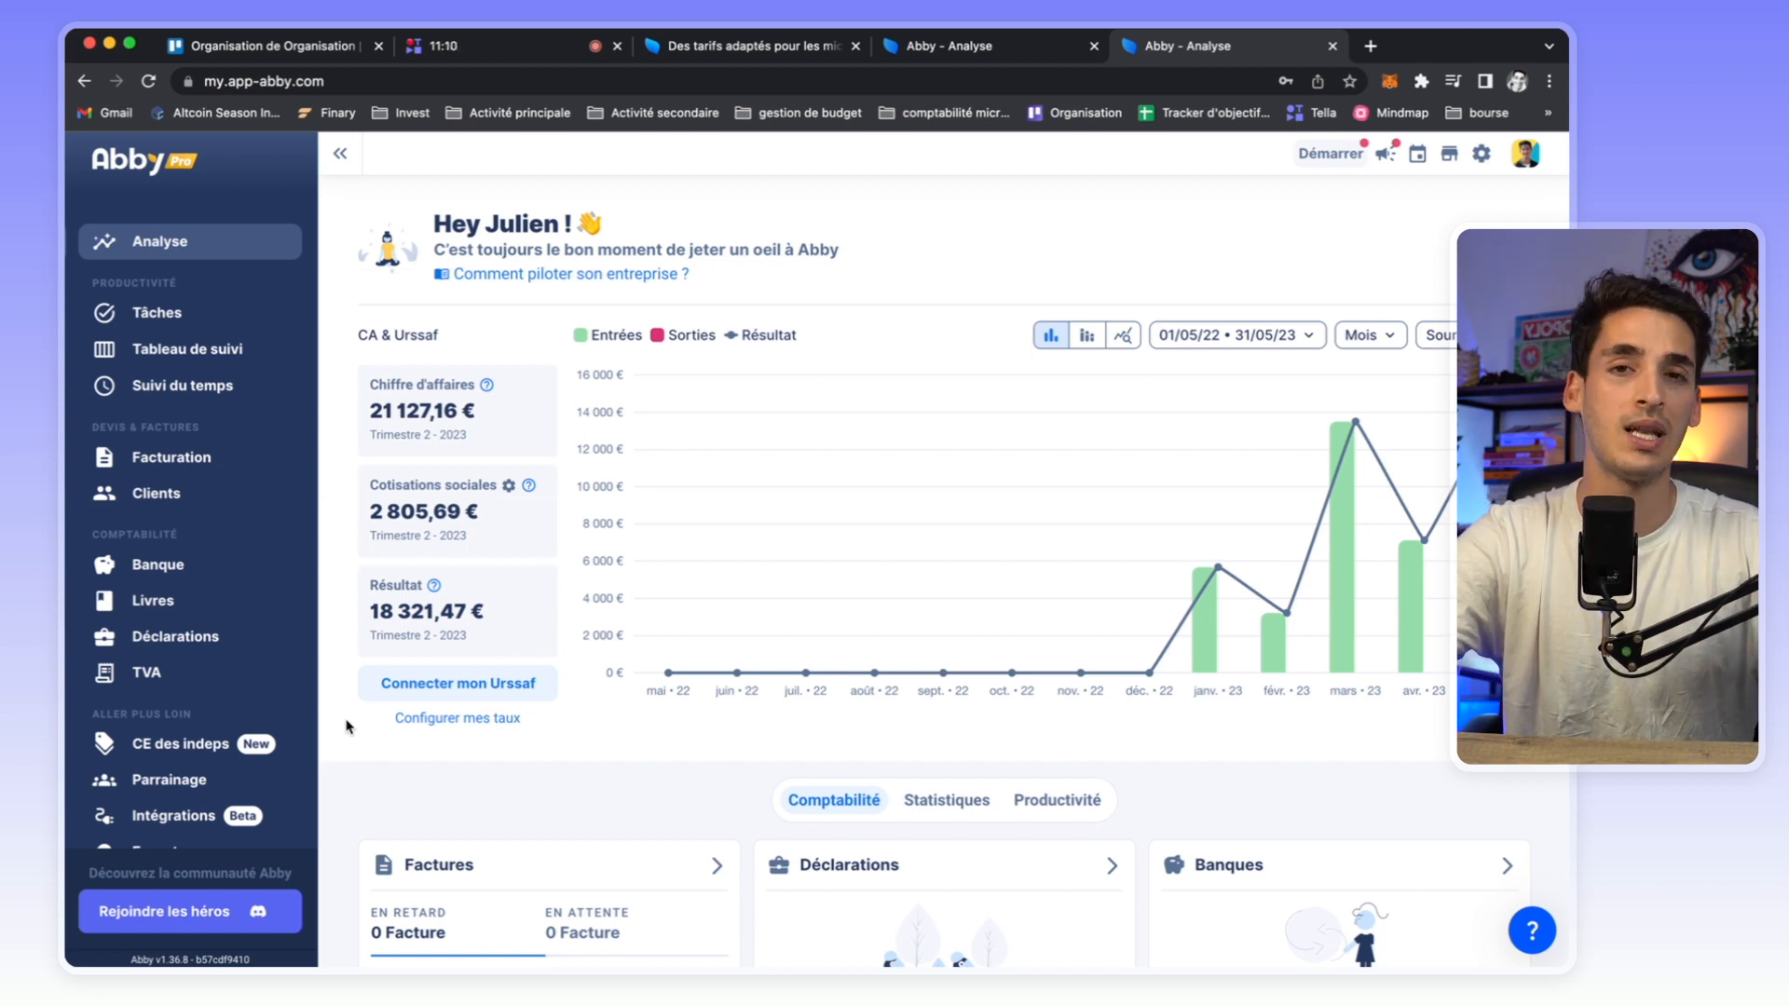
Revisit Abby's partner page with the -20% offer and the Tarifs page, and return to the Analyse dashboard.
left_click(746, 52)
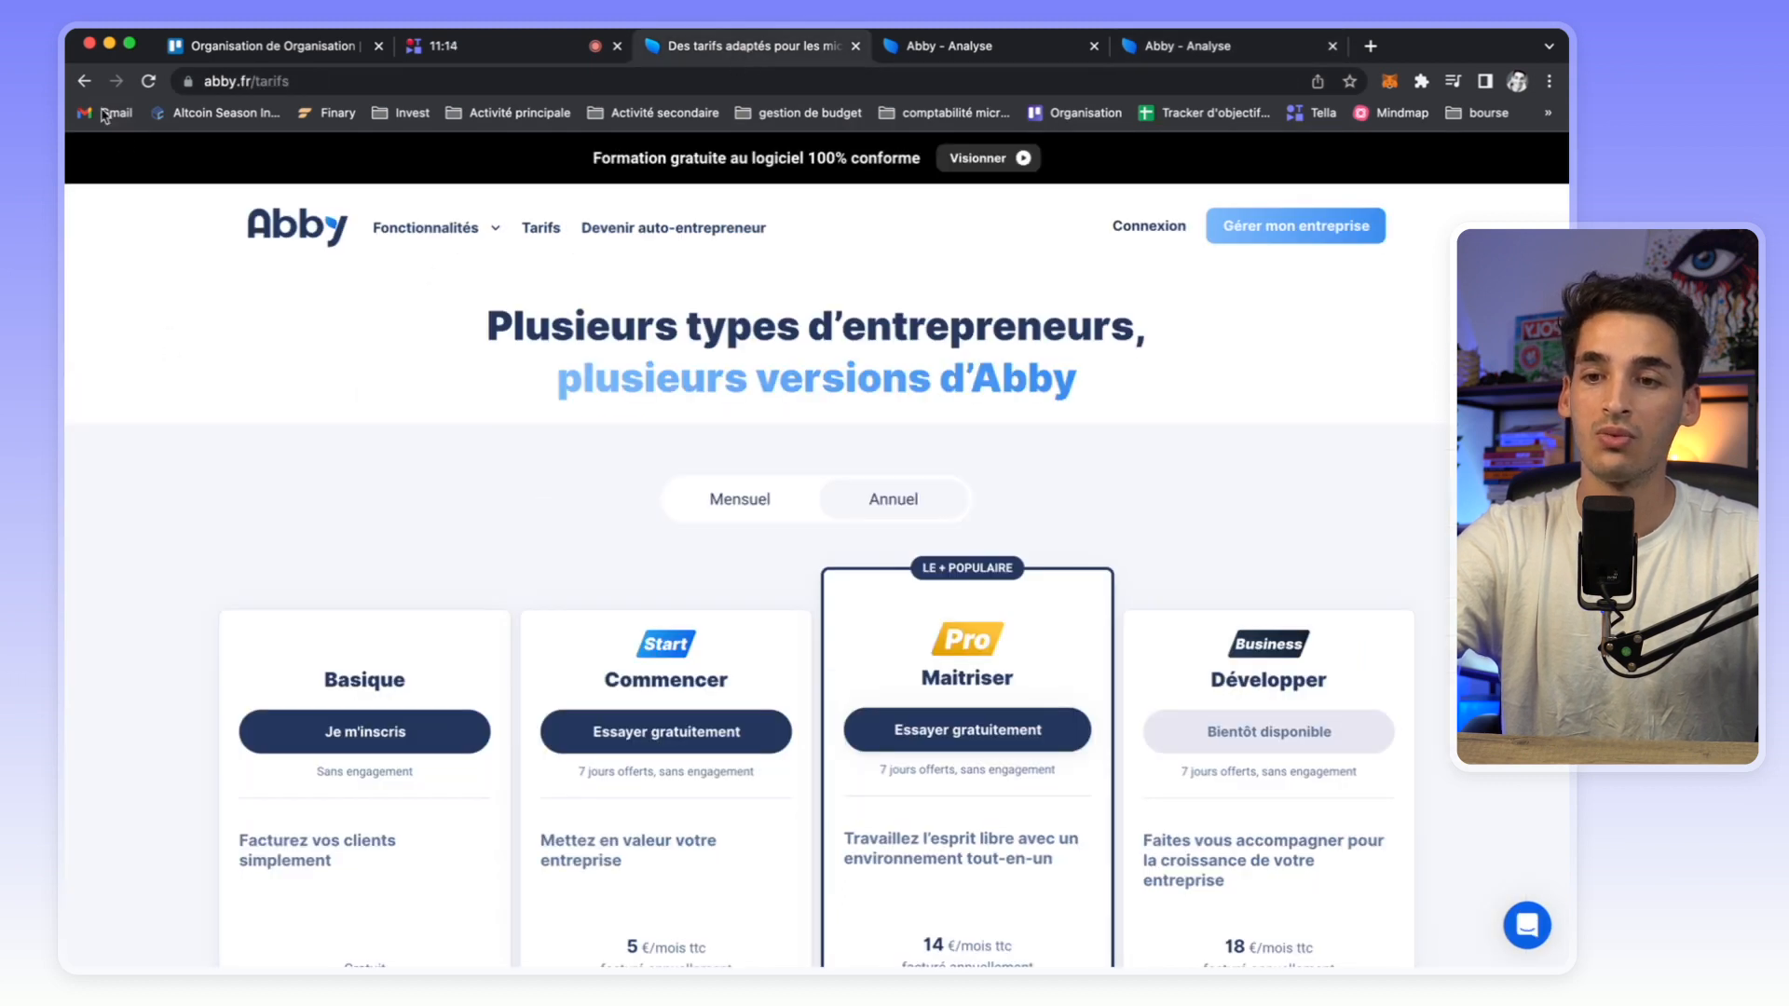
left_click(84, 81)
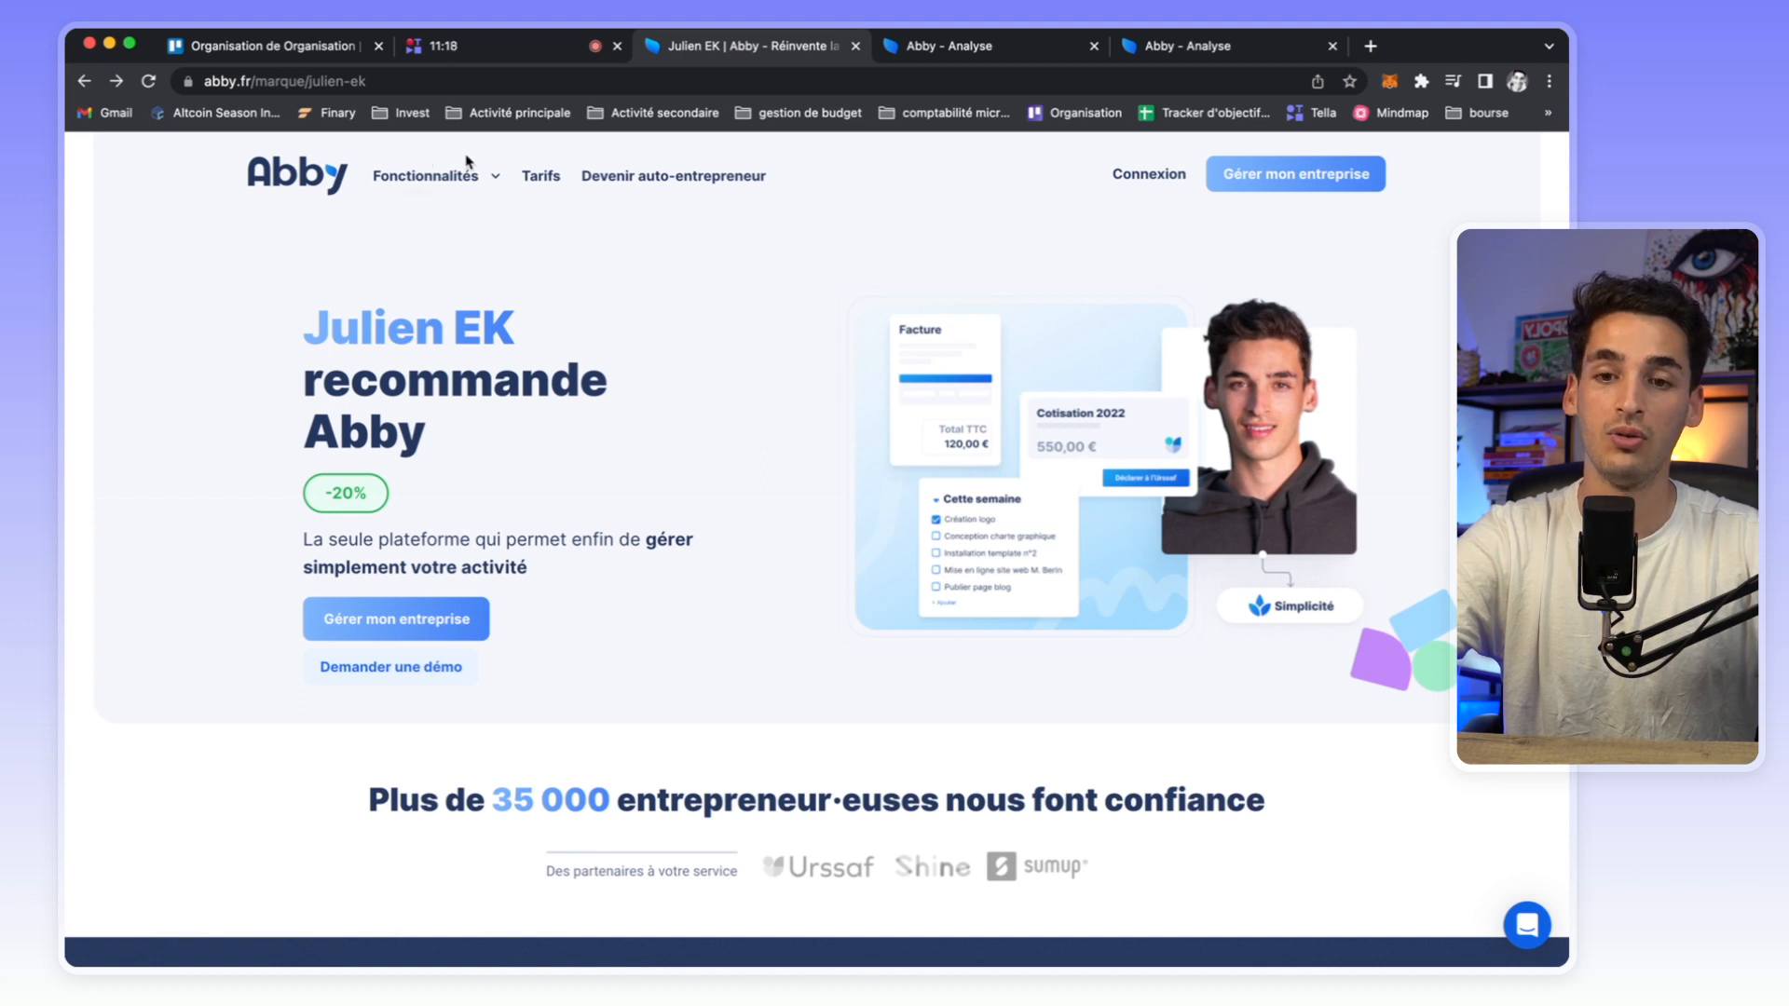
left_click(539, 176)
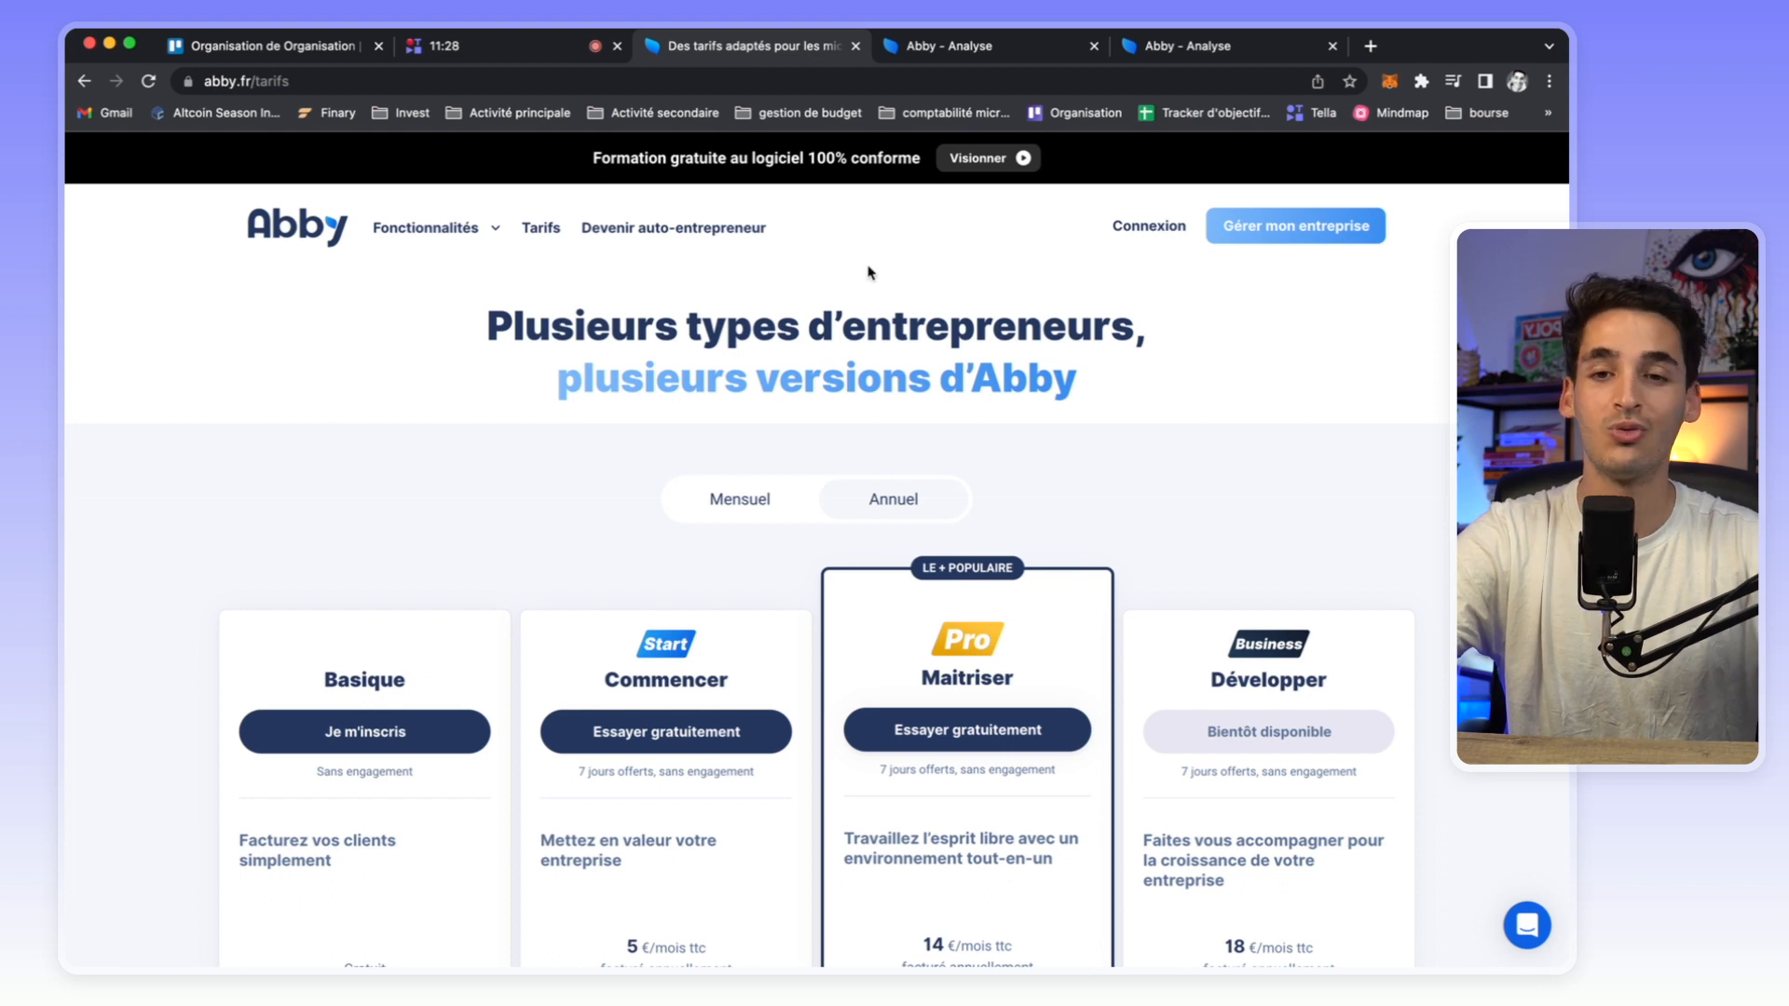
left_click(1028, 54)
left_click(1136, 54)
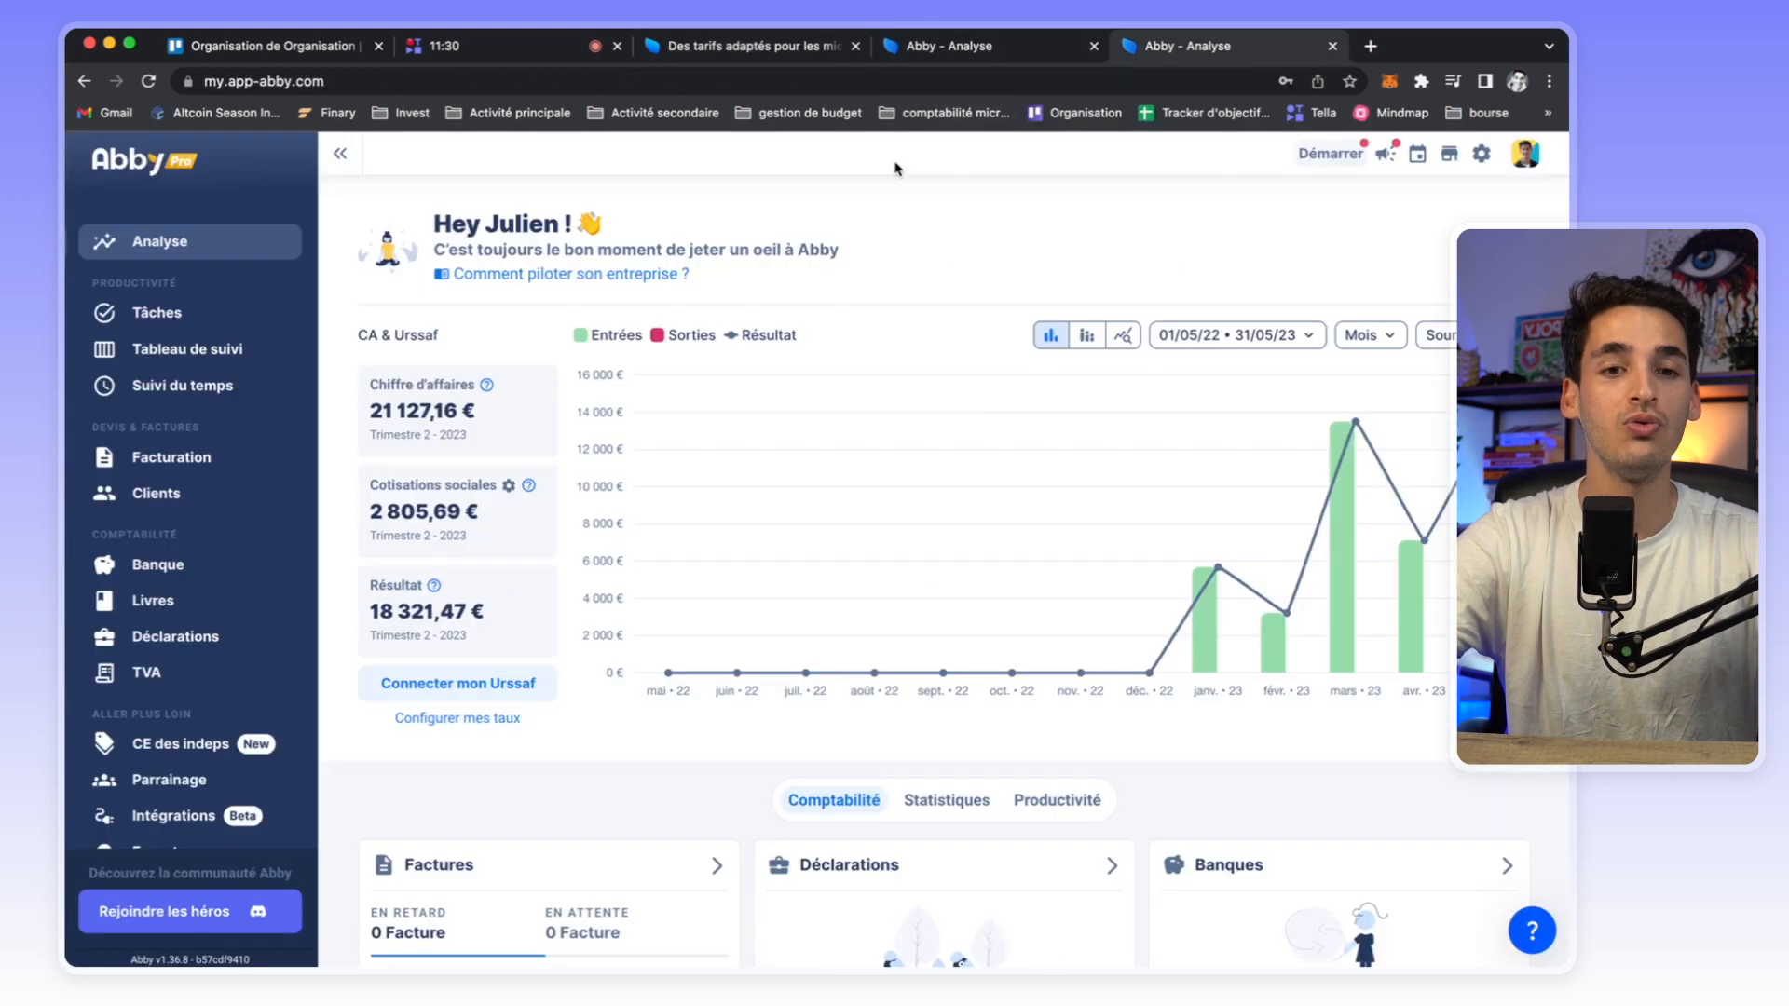